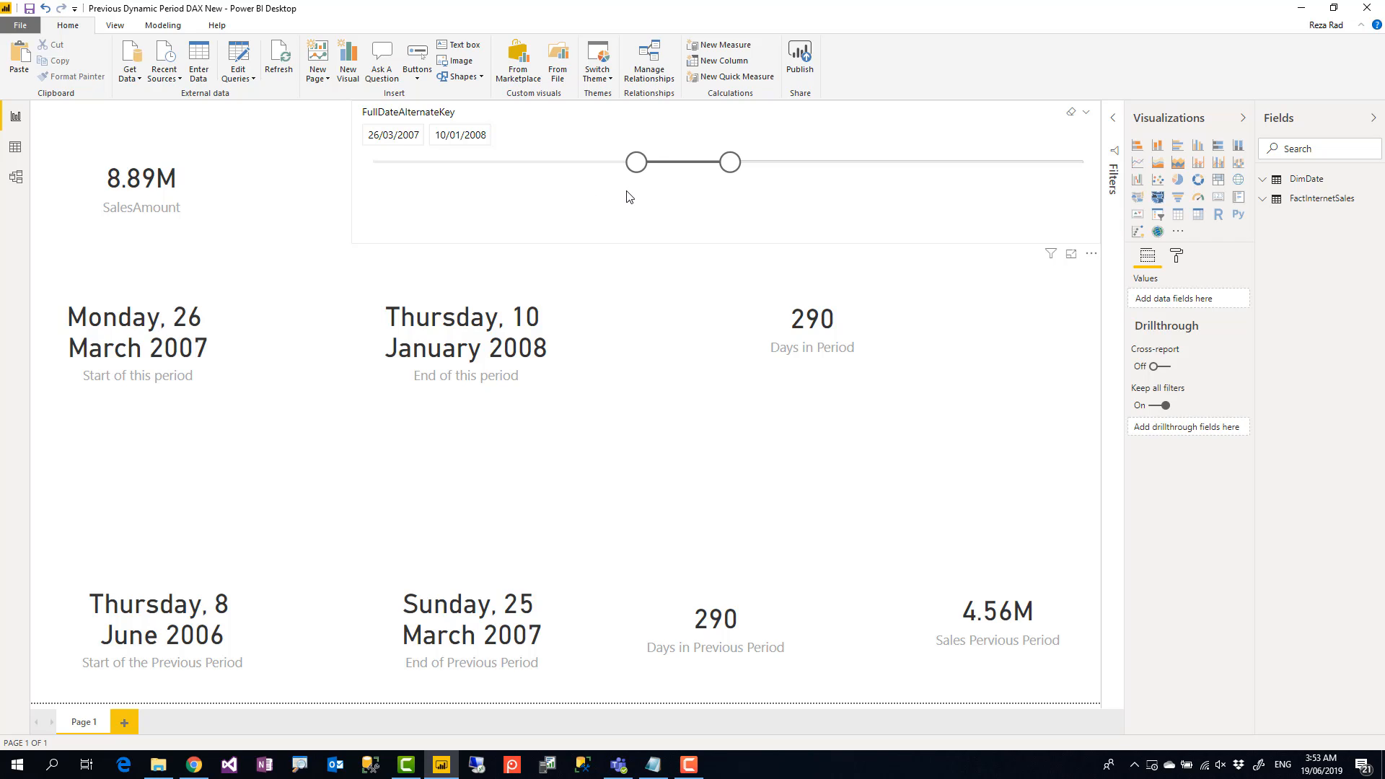
- Try adjusting the start date of the FullDateAlternateKey slicer in the finished report
left_click(655, 133)
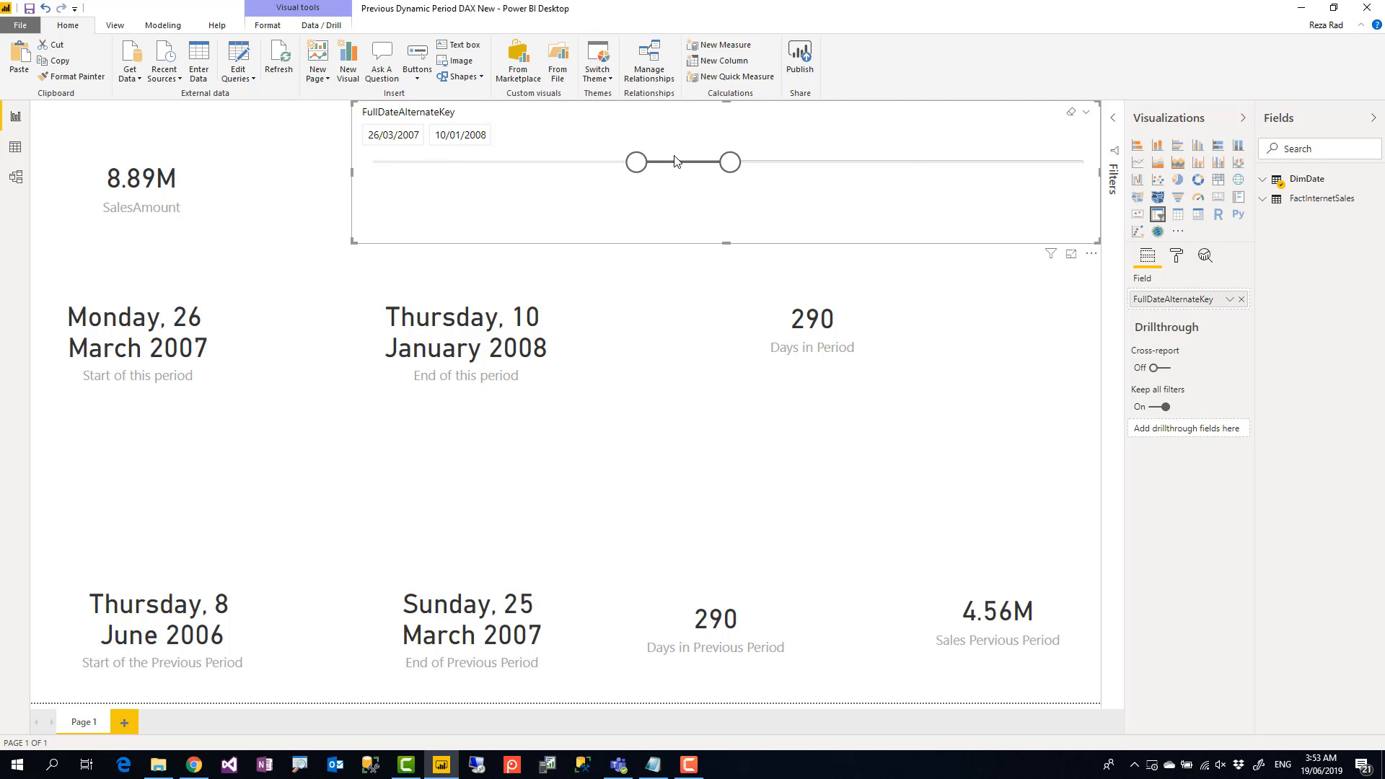
left_click_drag(644, 170, 666, 175)
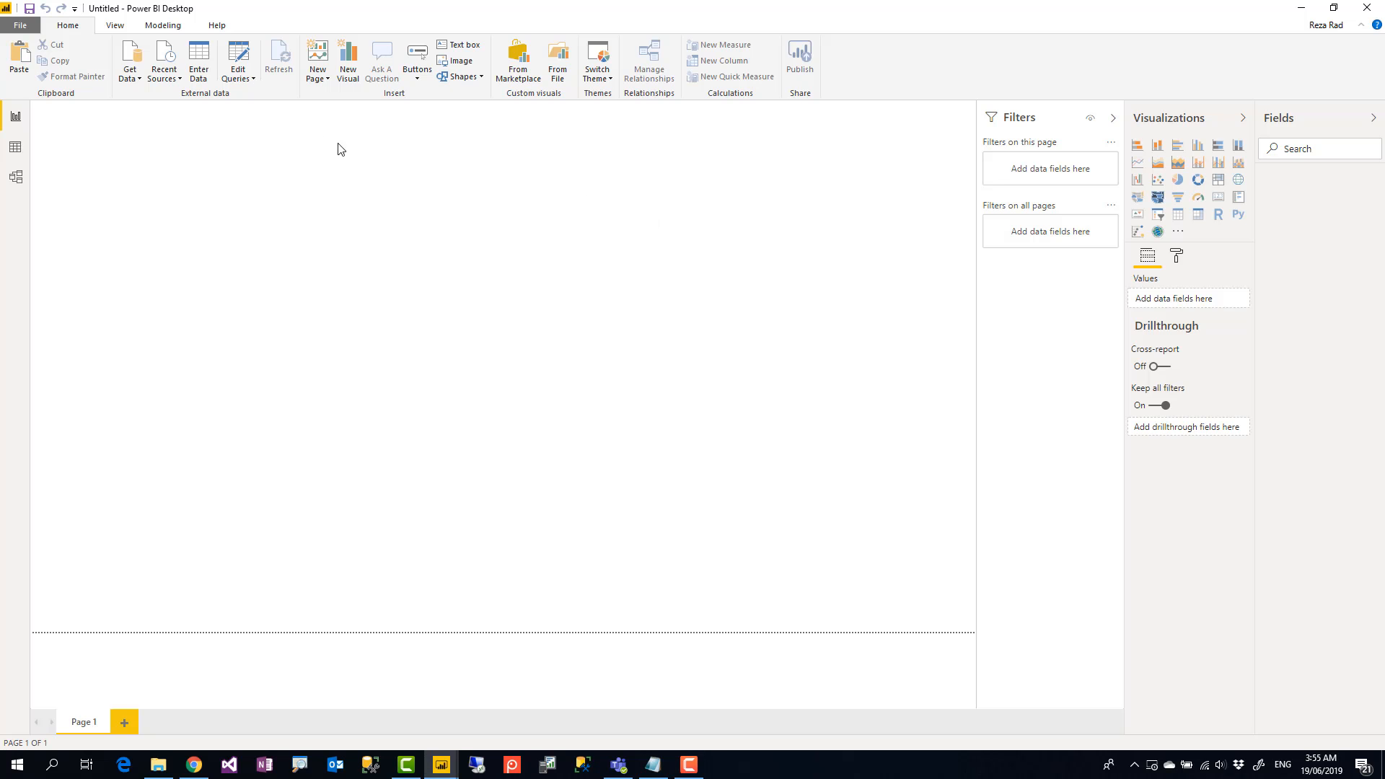
- Load the FactInternetSales and DimDate tables from the recently used AdventureWorksDW2012 Excel workbook
left_click(171, 76)
left_click(148, 117)
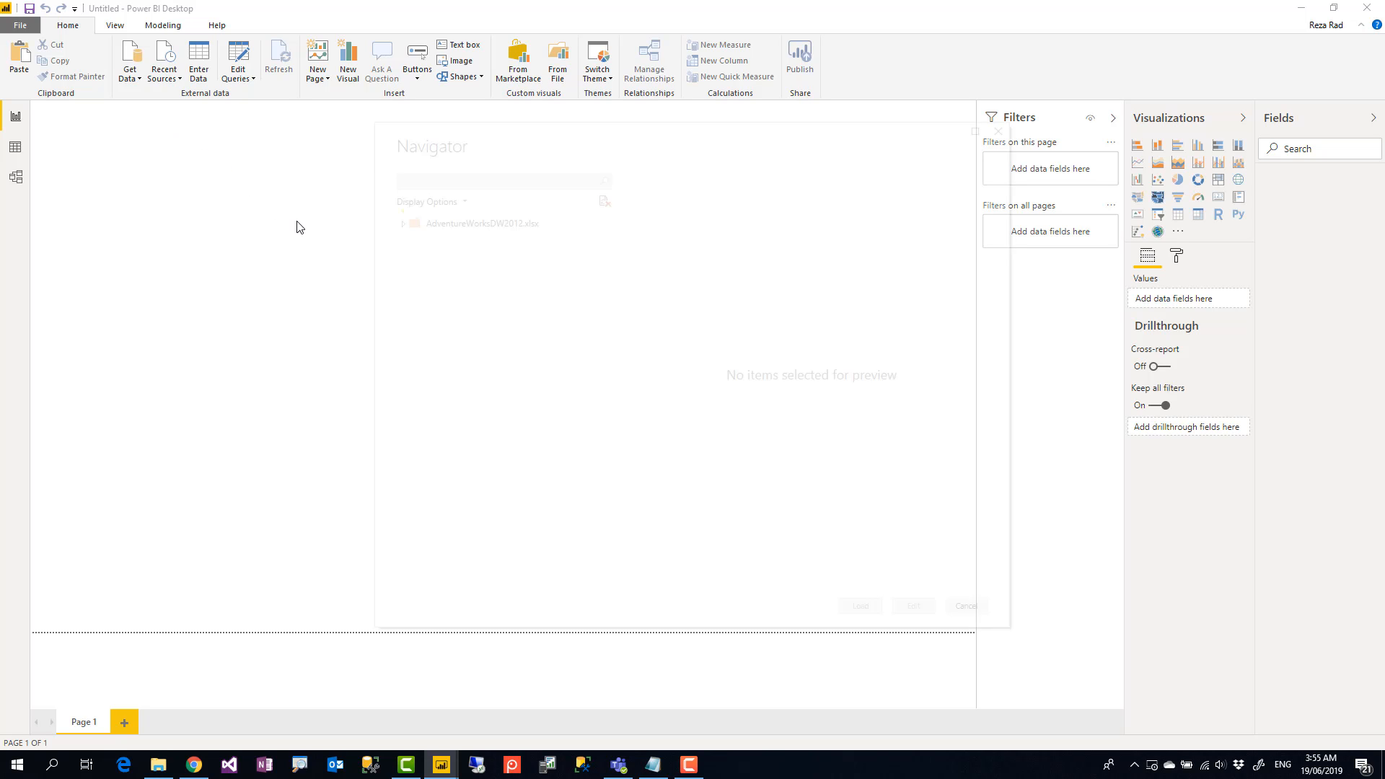
scroll(574, 312, "down", 3)
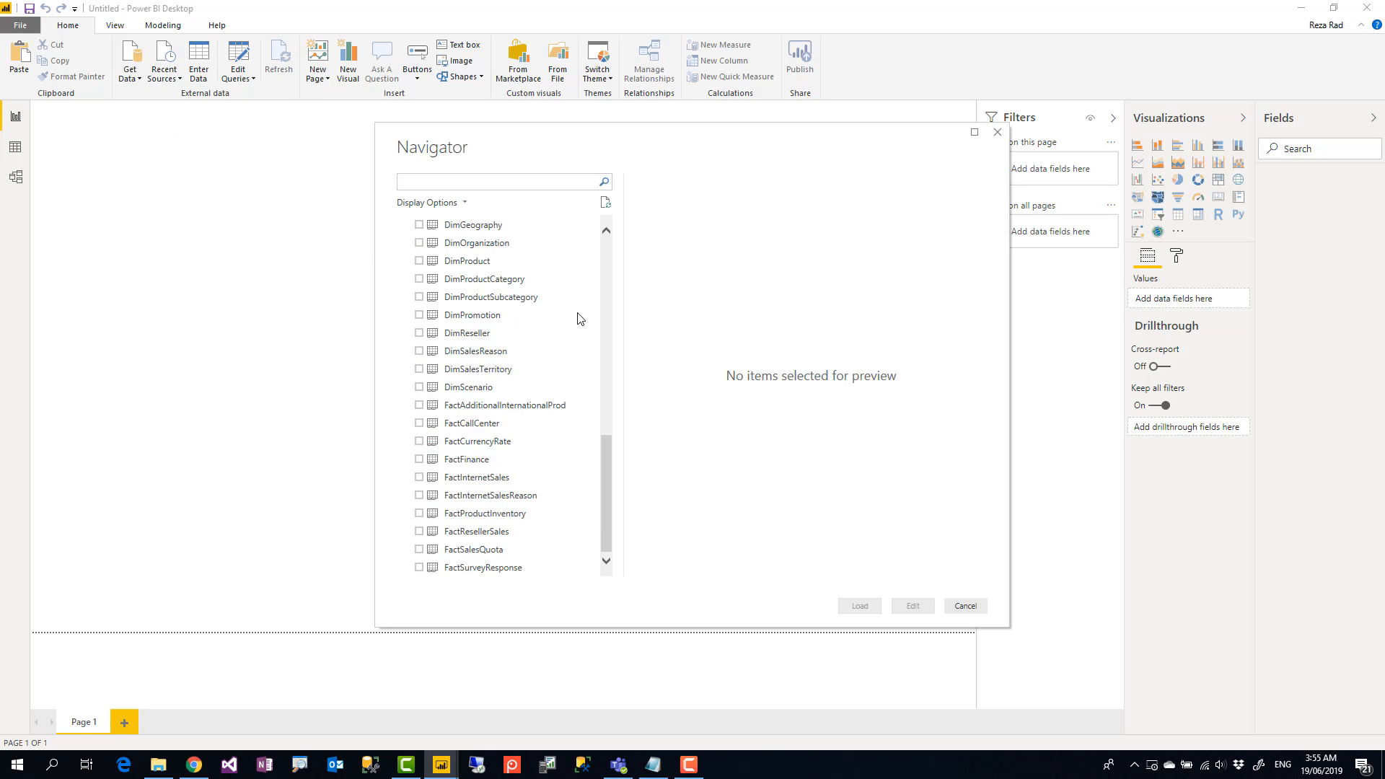
scroll(457, 390, "up", 1)
scroll(453, 408, "down", 1)
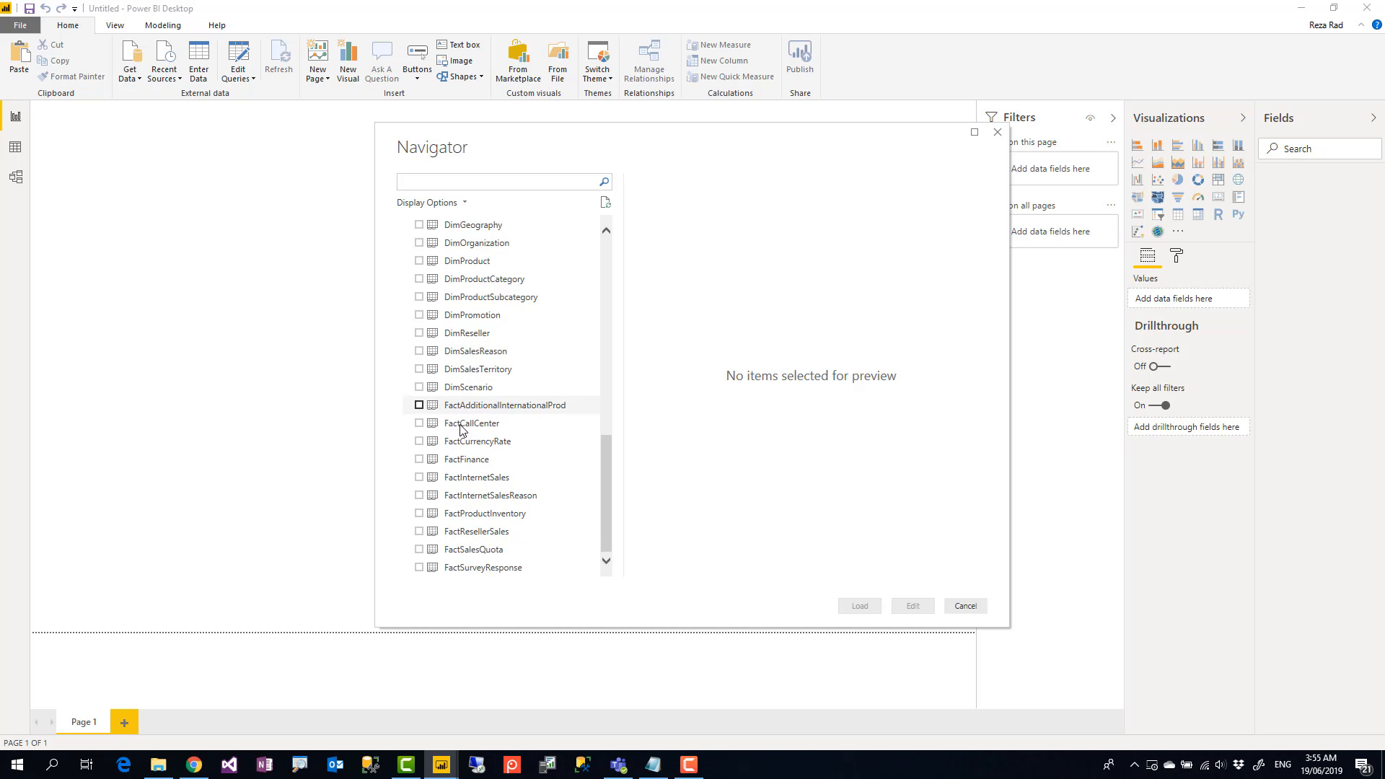
left_click(419, 478)
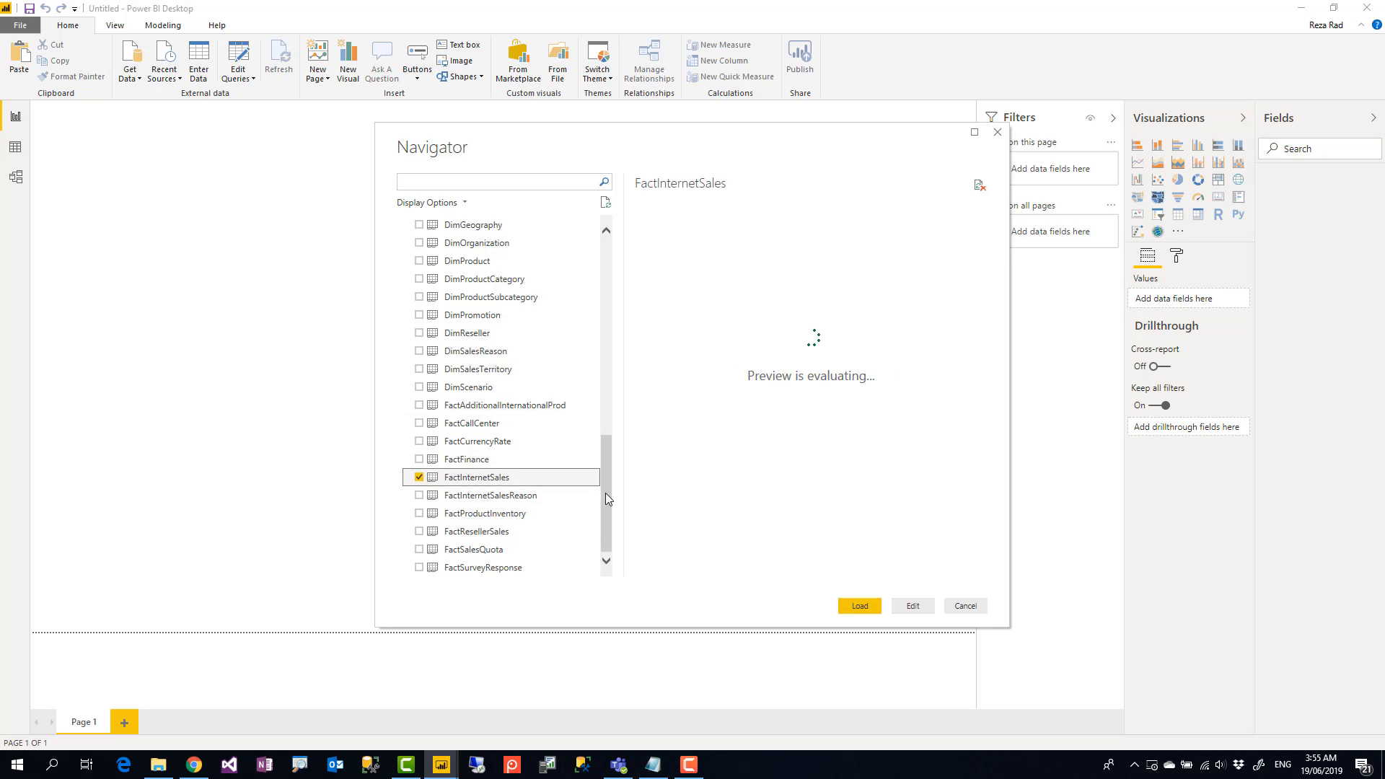
left_click_drag(605, 492, 602, 456)
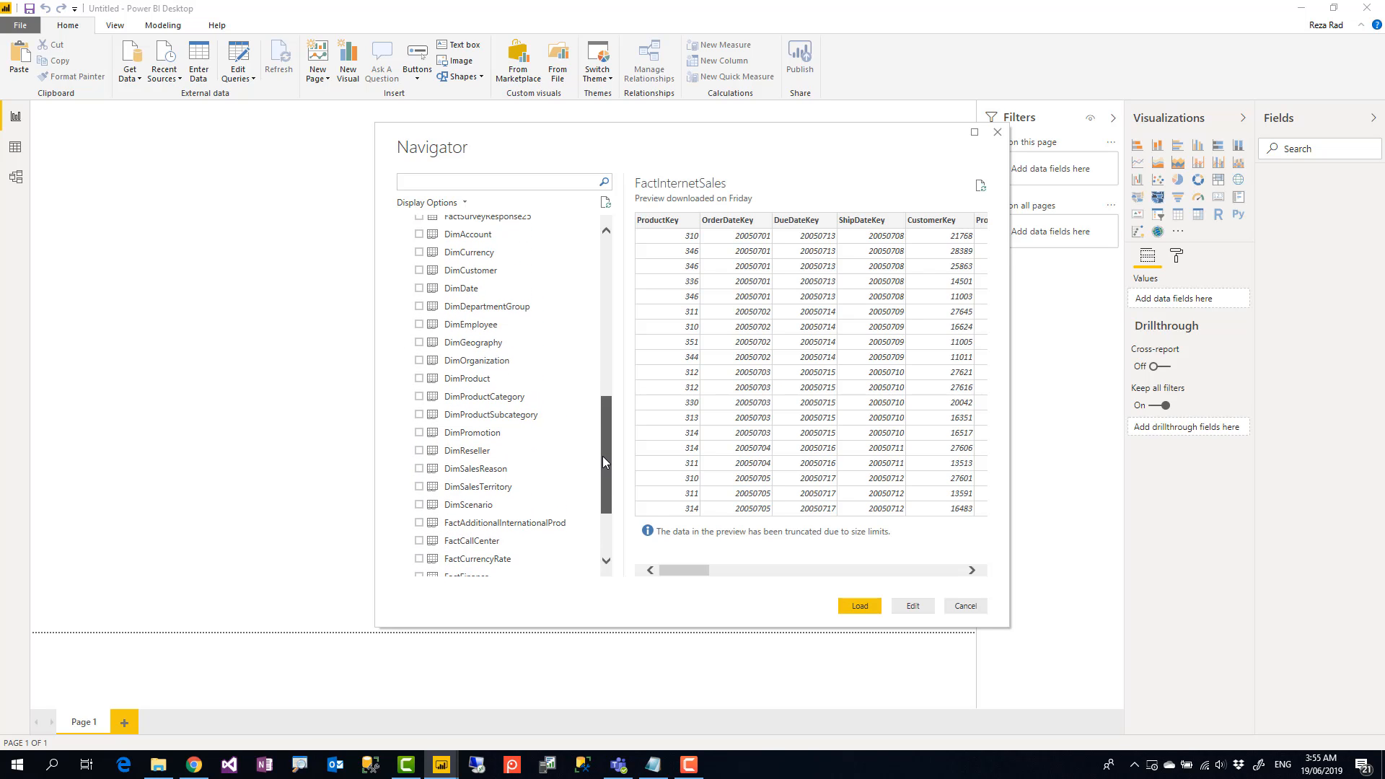
left_click(419, 288)
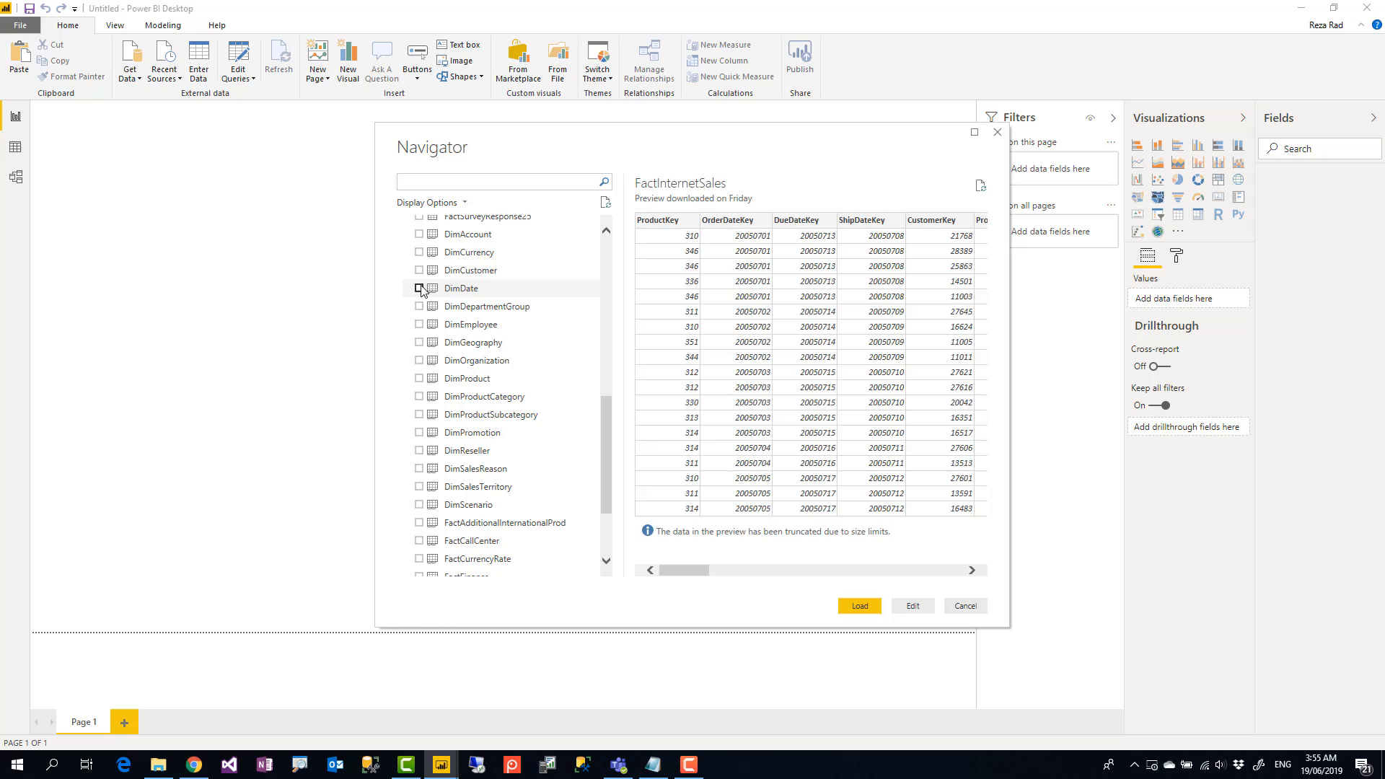
left_click(860, 606)
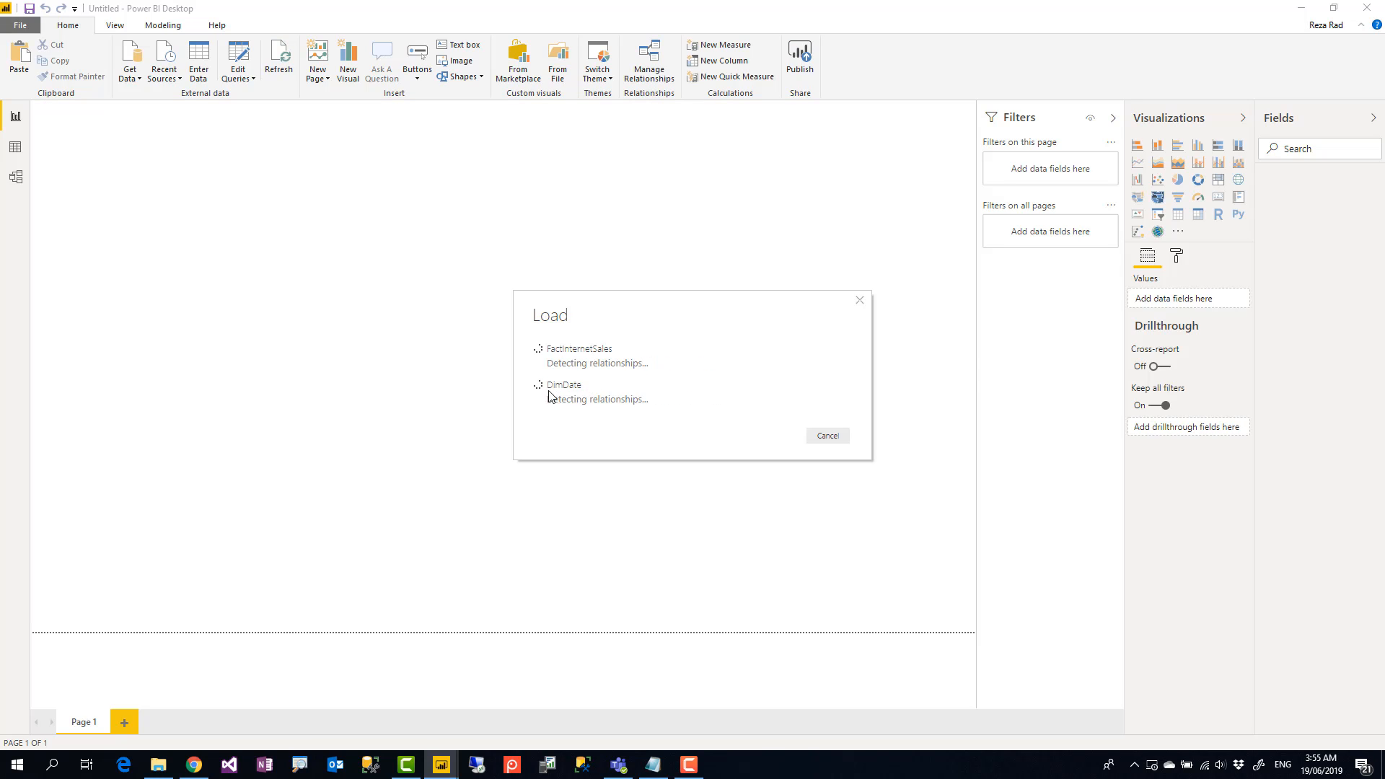
- Create a relationship from DateKey in DimDate to OrderDateKey in FactInternetSales and enlarge the model diagram
left_click(15, 176)
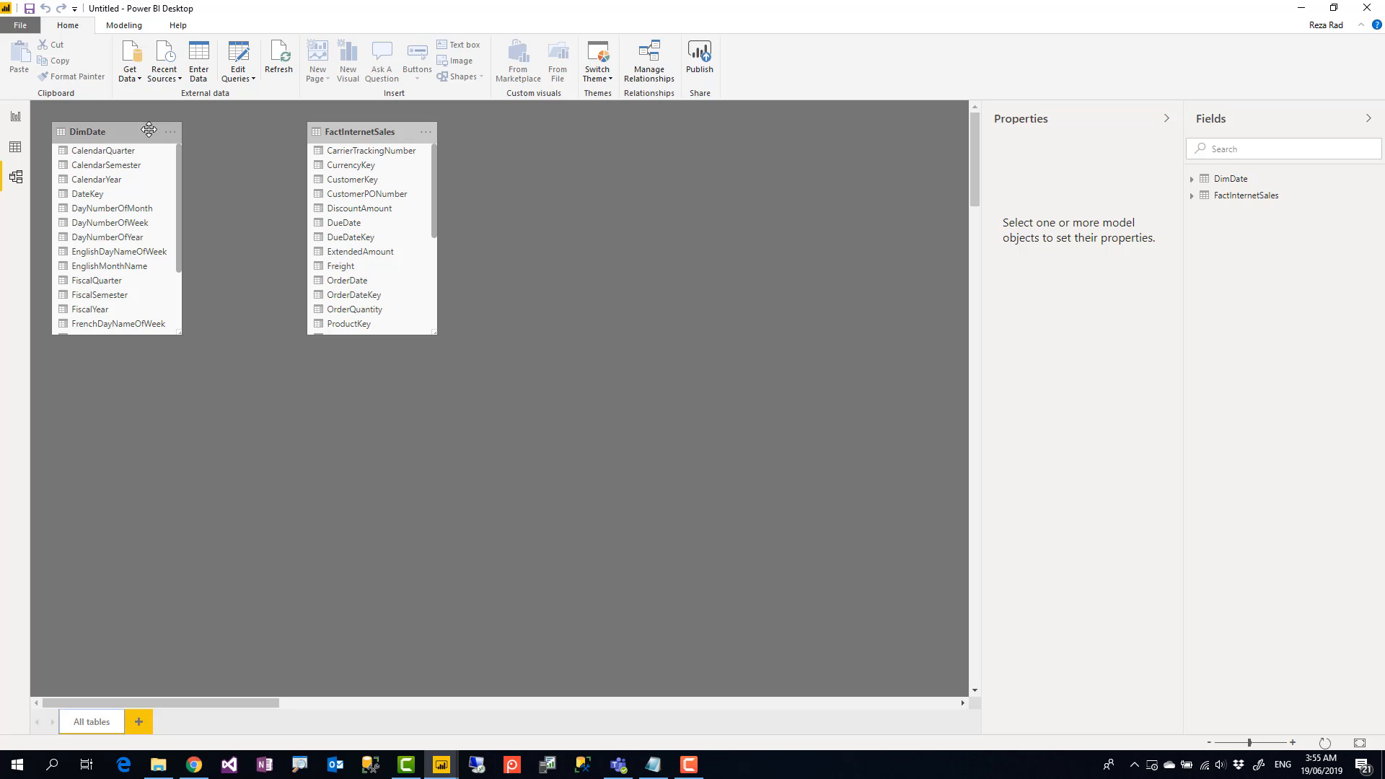
left_click_drag(87, 194, 353, 292)
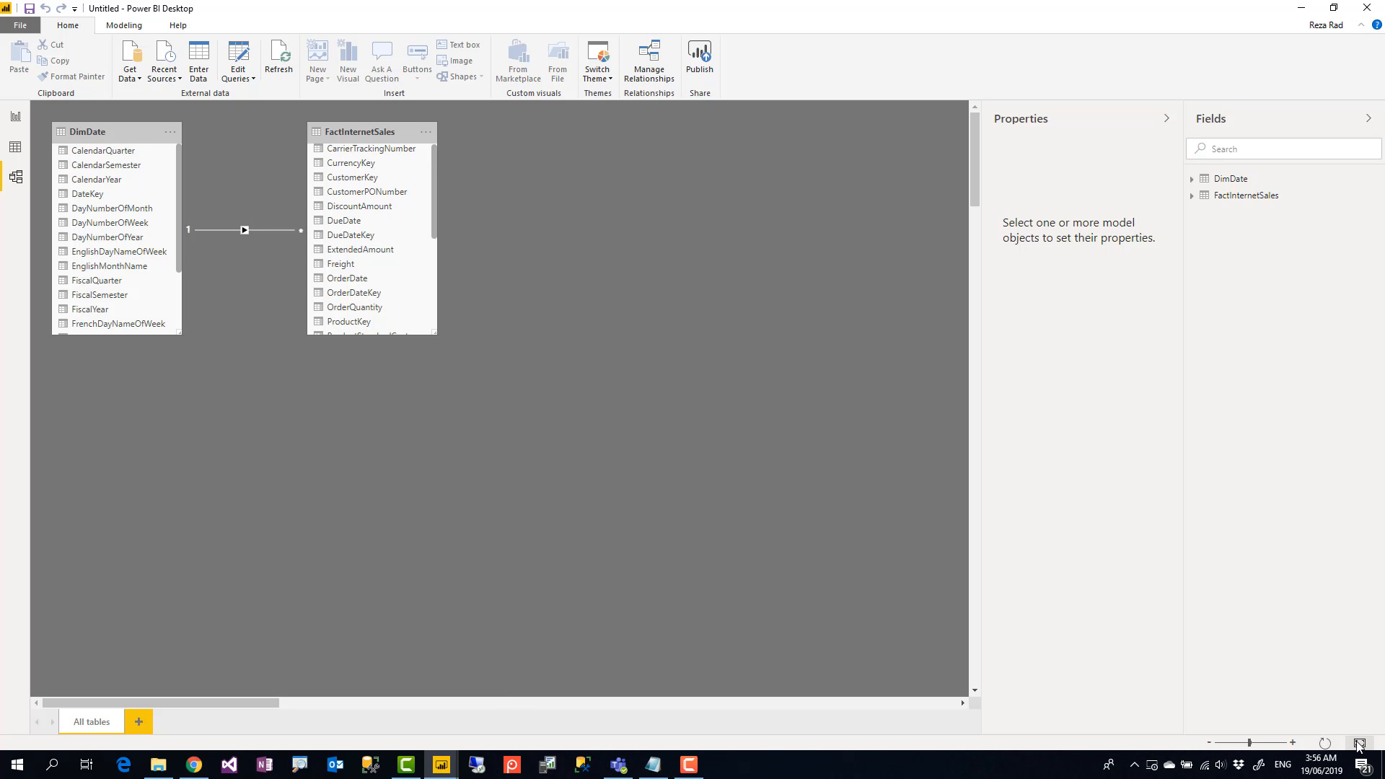
left_click(1292, 743)
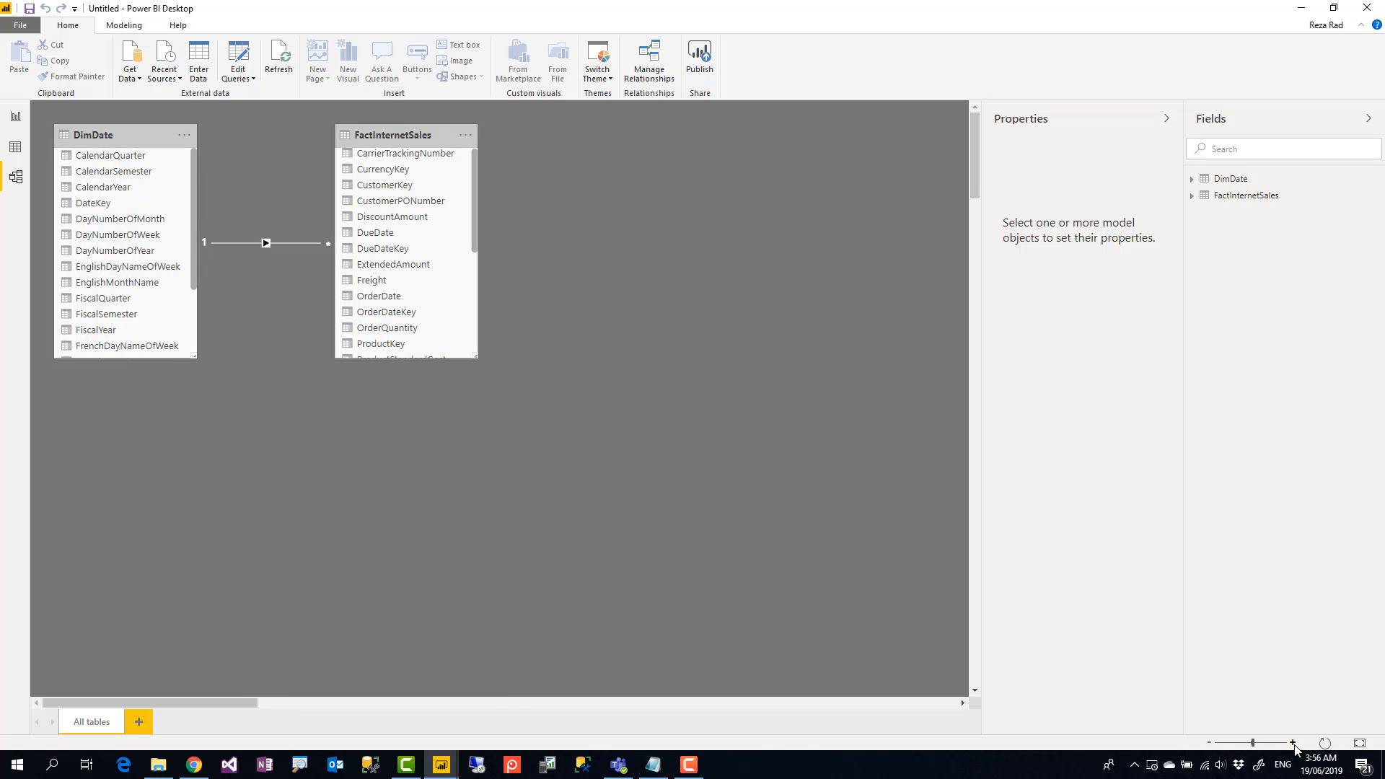
left_click(1292, 743)
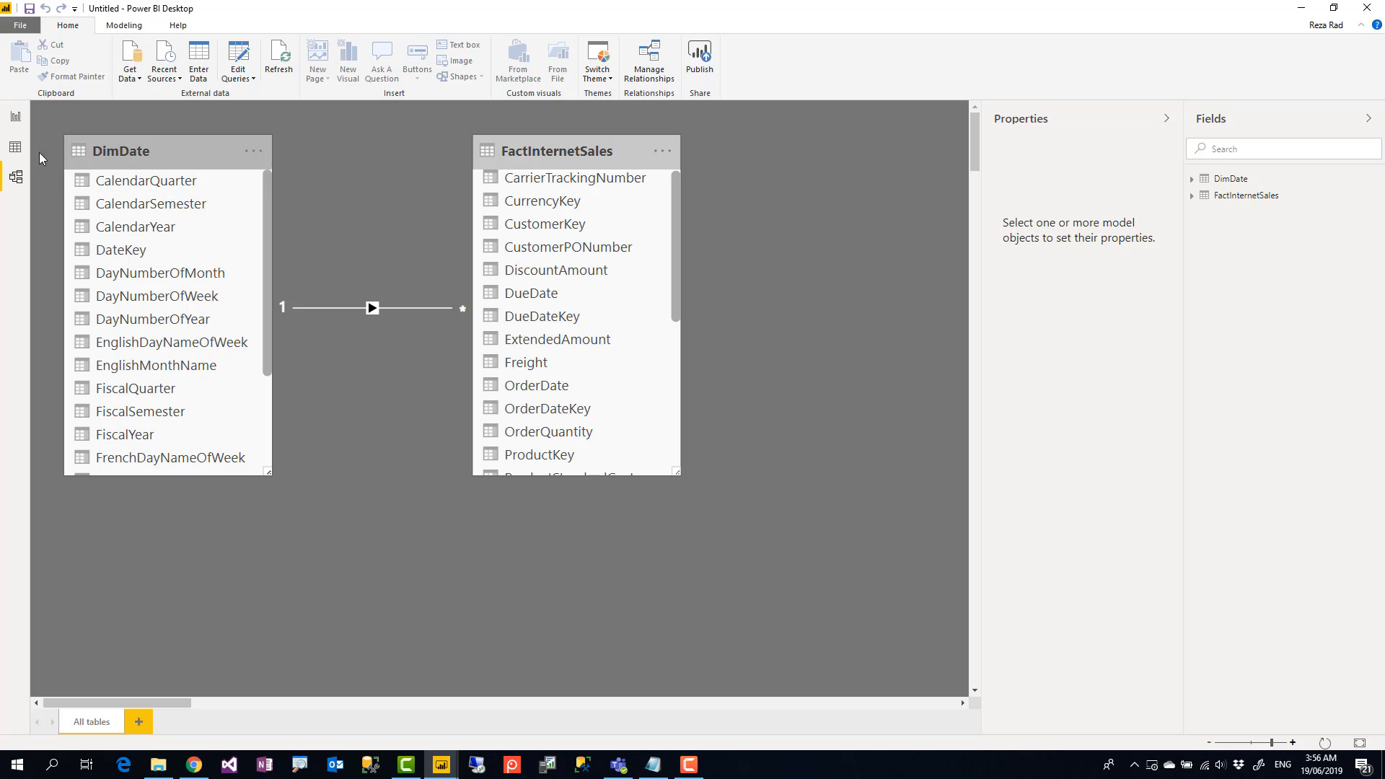
- Return to the report and mark DimDate as the date table with FullDateAlternateKey as its date column
left_click(16, 119)
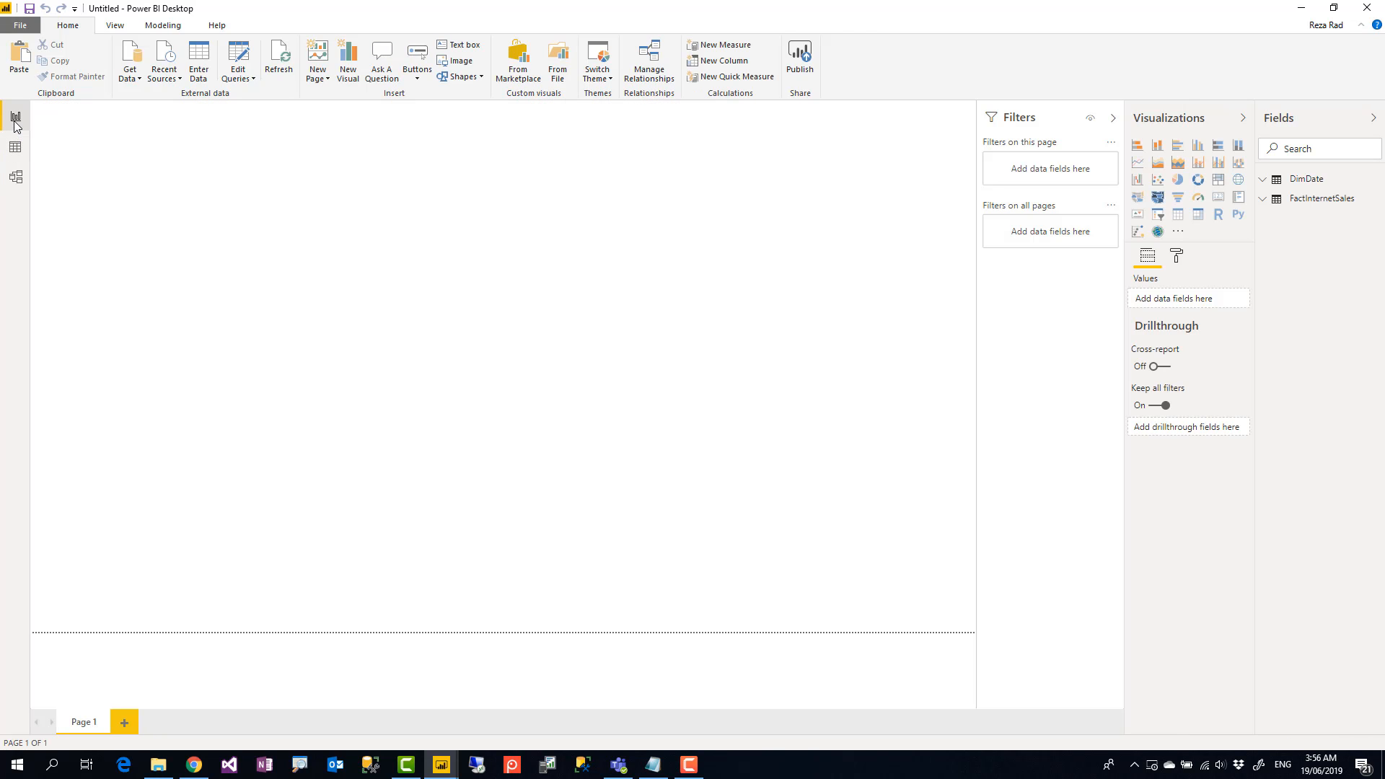
left_click(1310, 180)
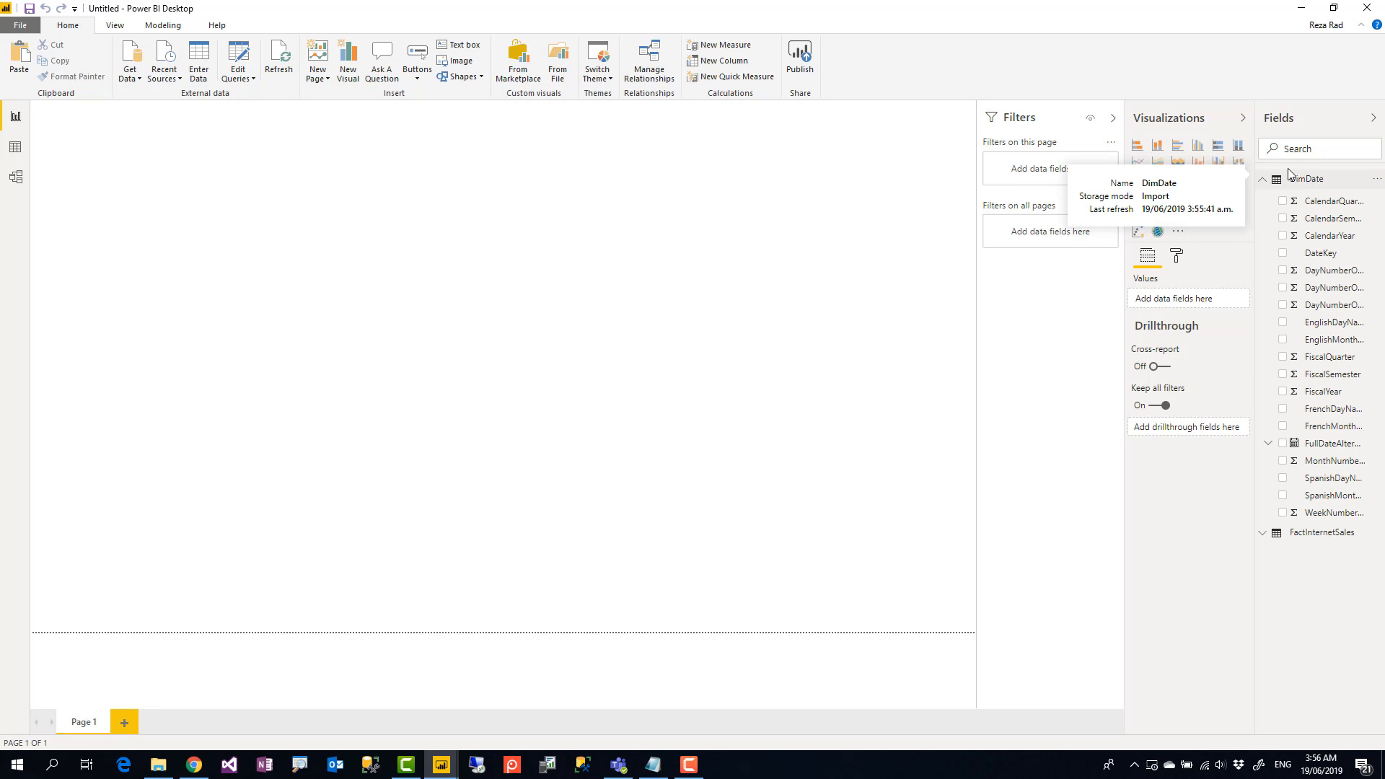
left_click(161, 30)
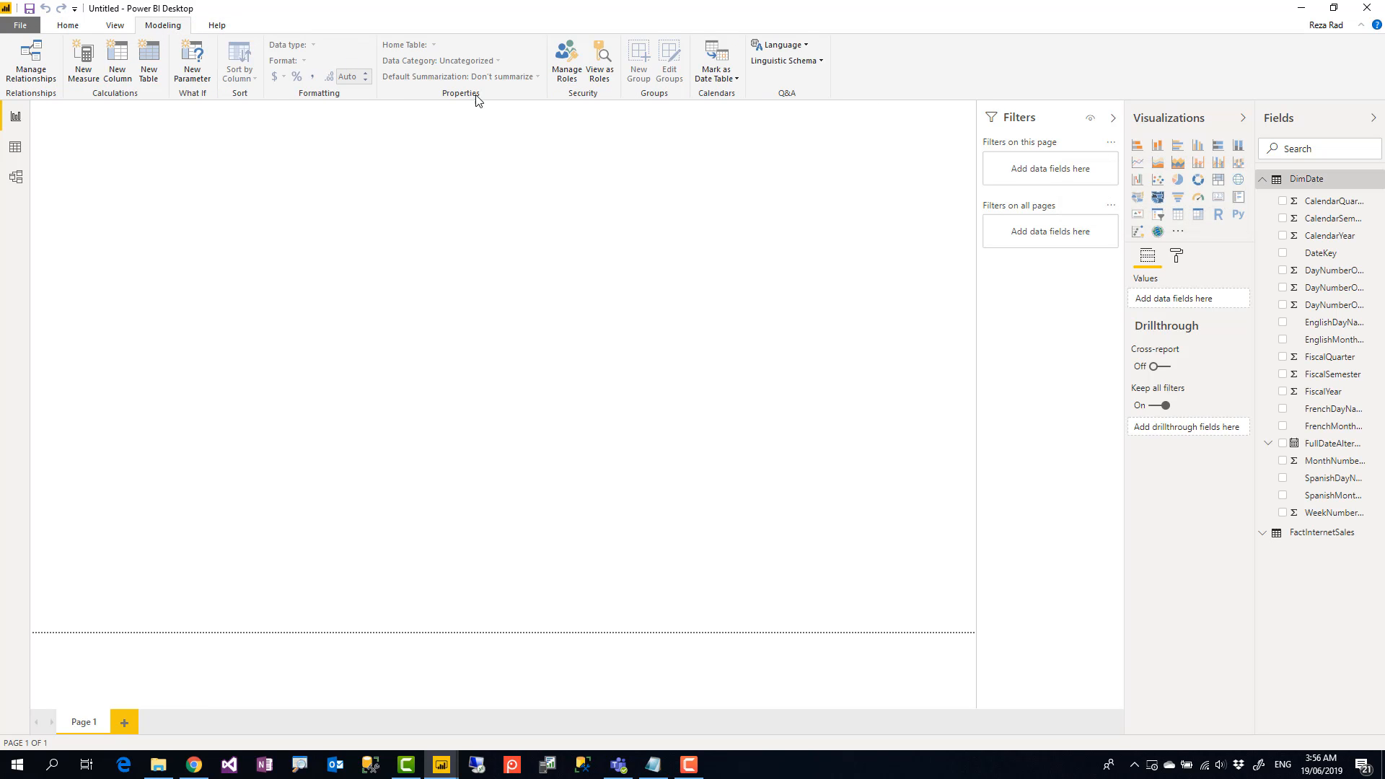
left_click(729, 80)
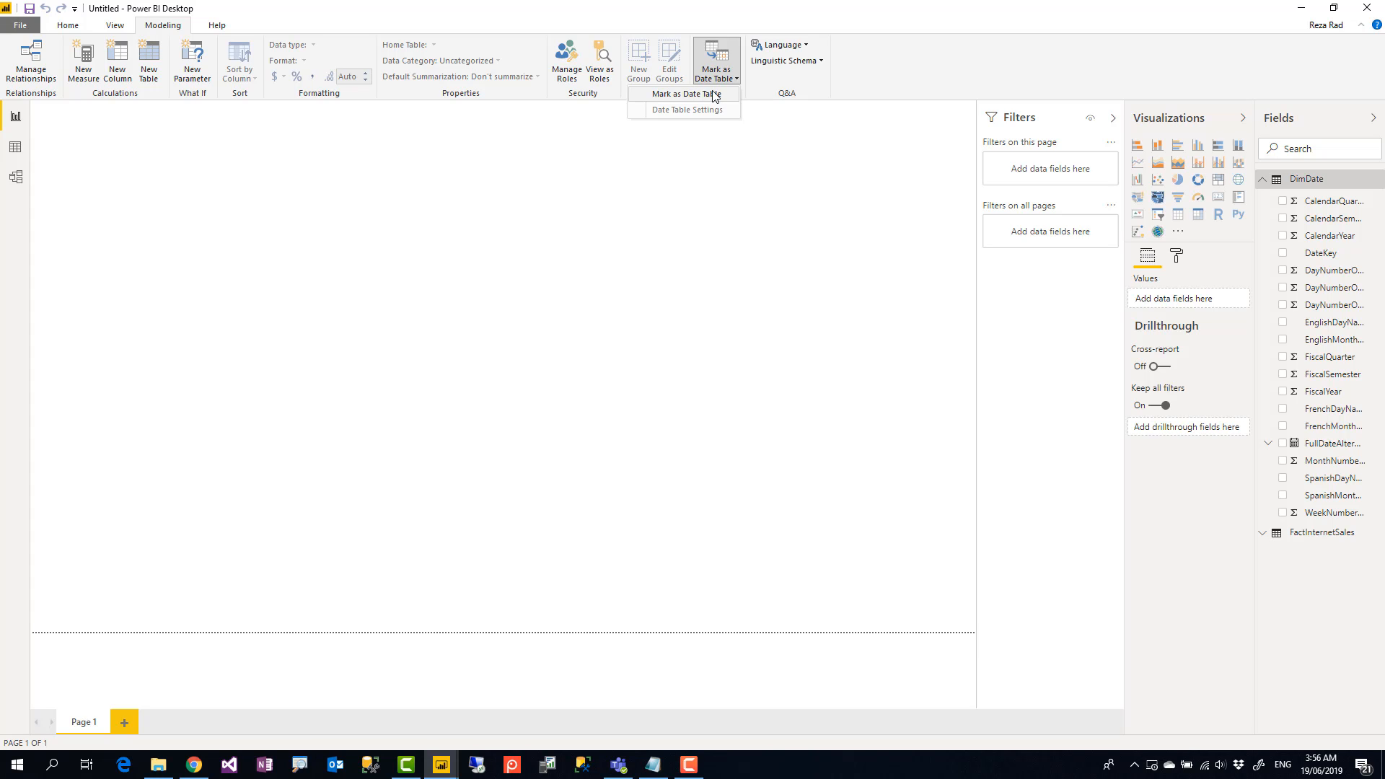
left_click(714, 96)
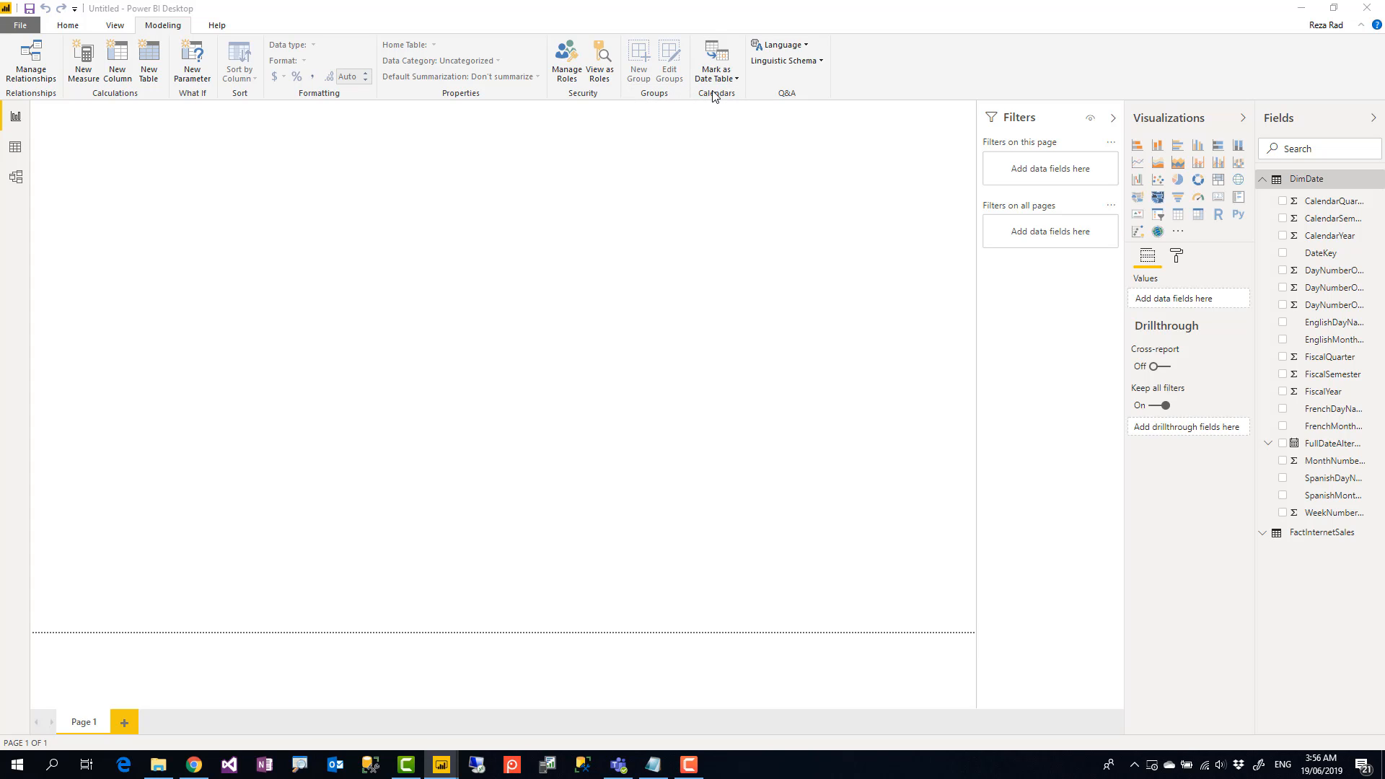
left_click(539, 368)
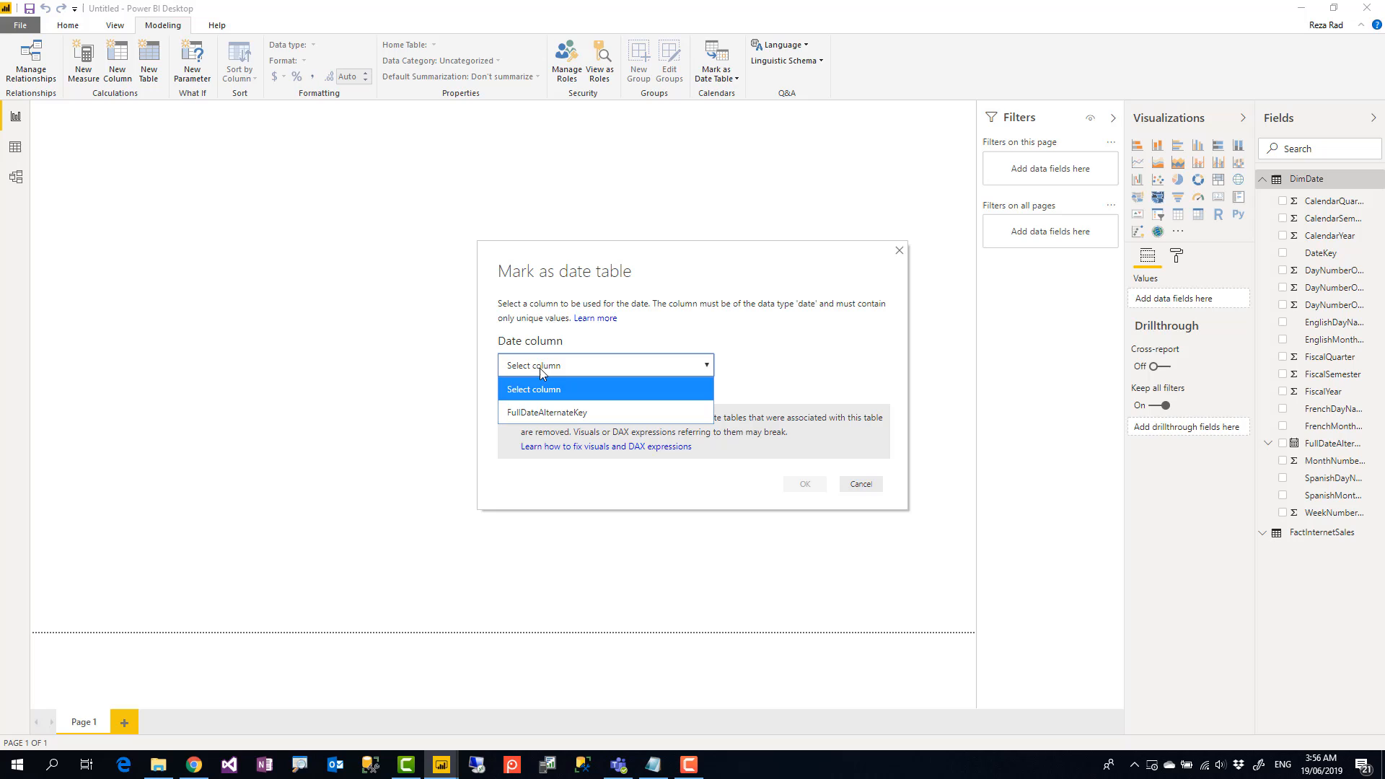
left_click(534, 413)
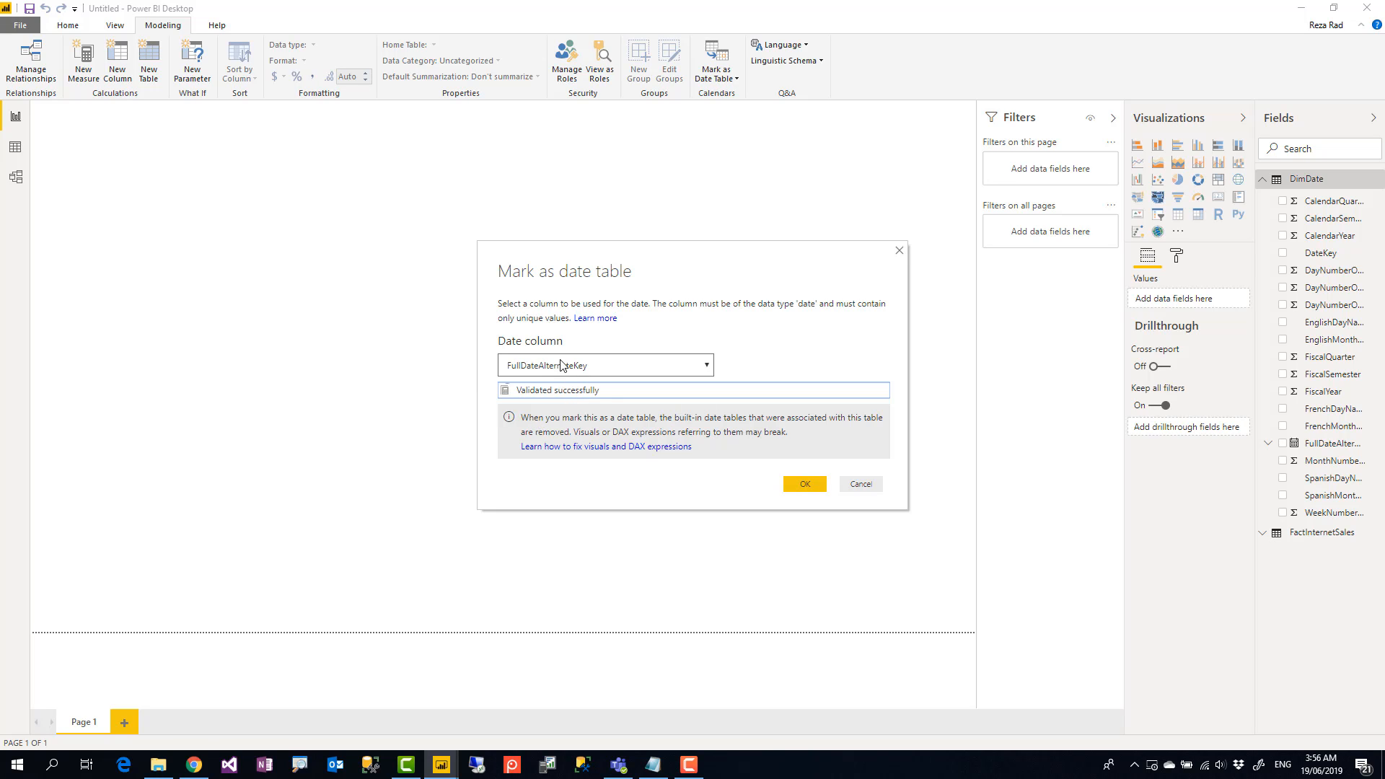
left_click(813, 488)
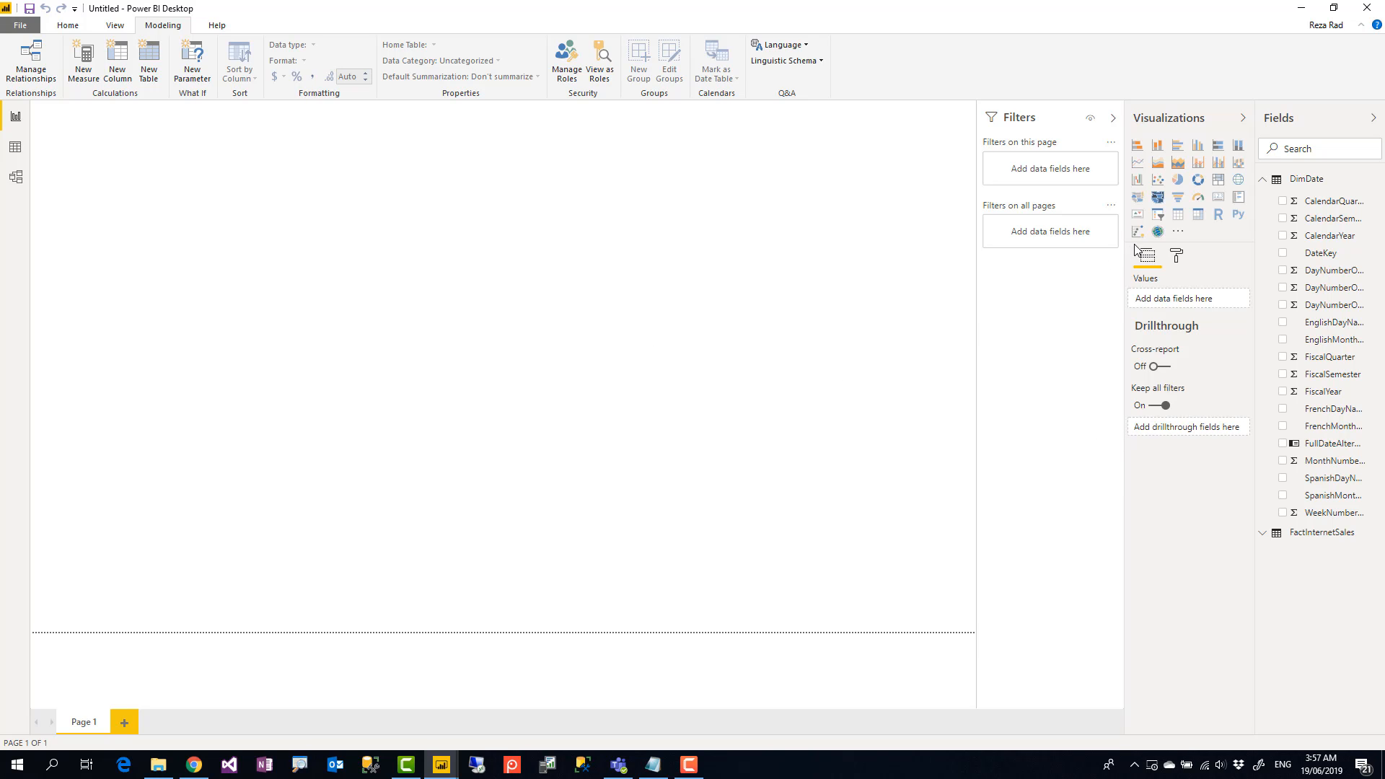
- Add a FullDateAlternateKey slicer and stretch it wide and low along the upper right part of the report page
left_click(1157, 215)
left_click_drag(142, 179, 527, 179)
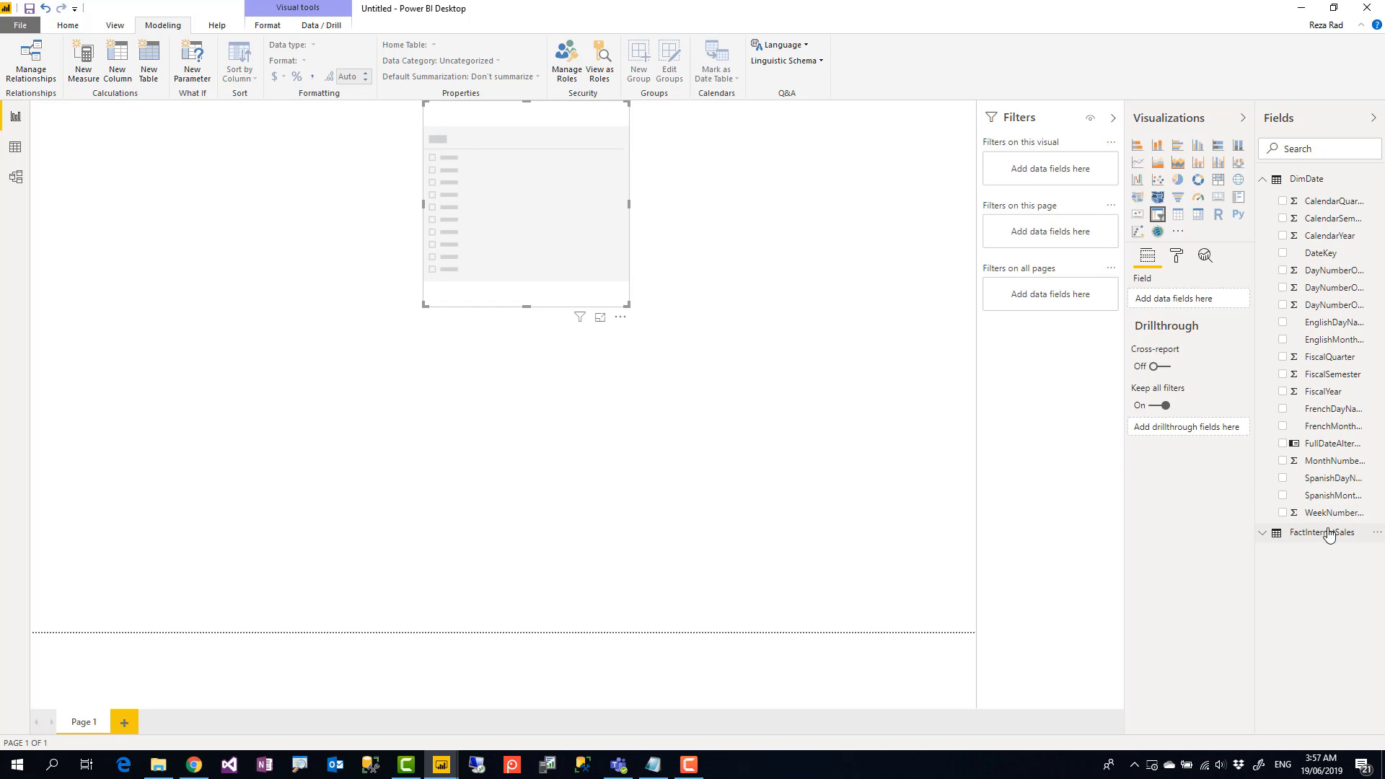
left_click(1283, 443)
left_click_drag(628, 305, 975, 254)
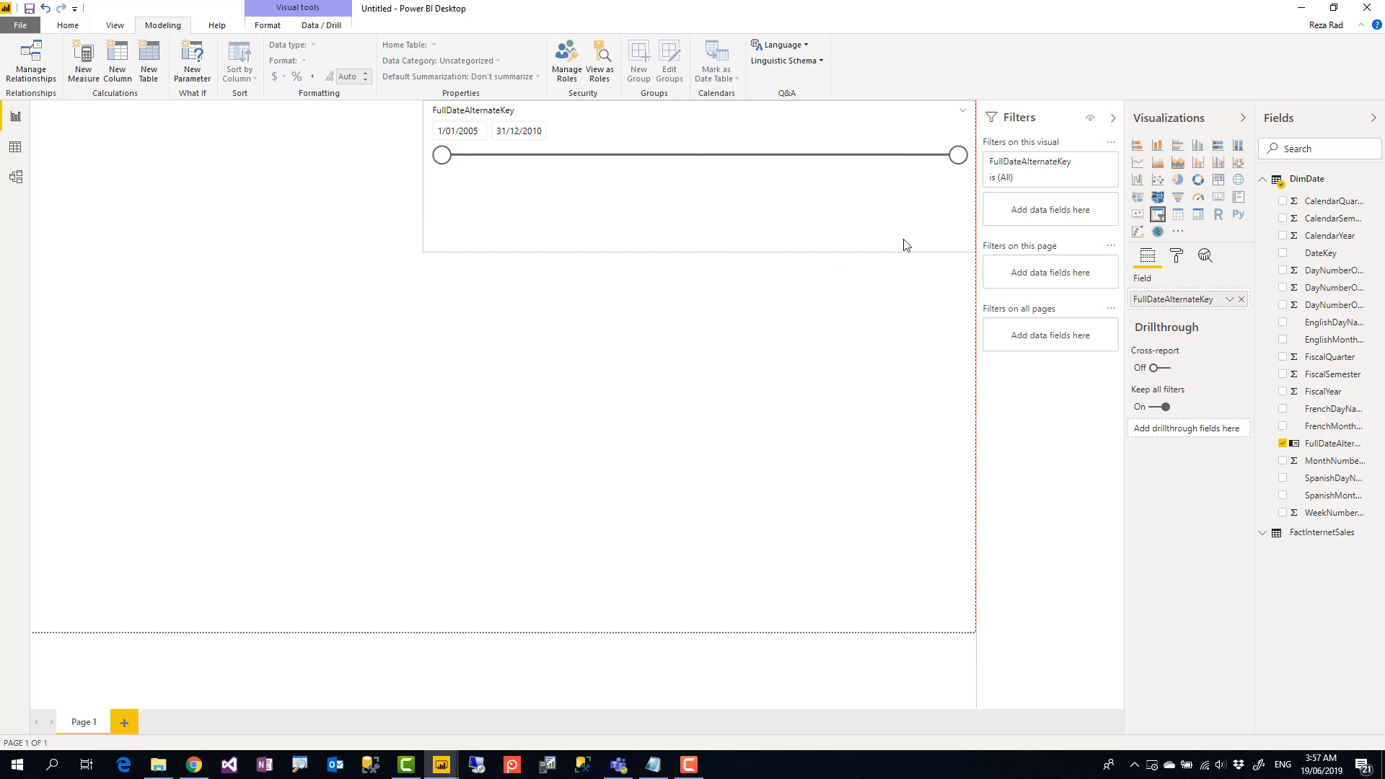
left_click_drag(638, 120, 577, 121)
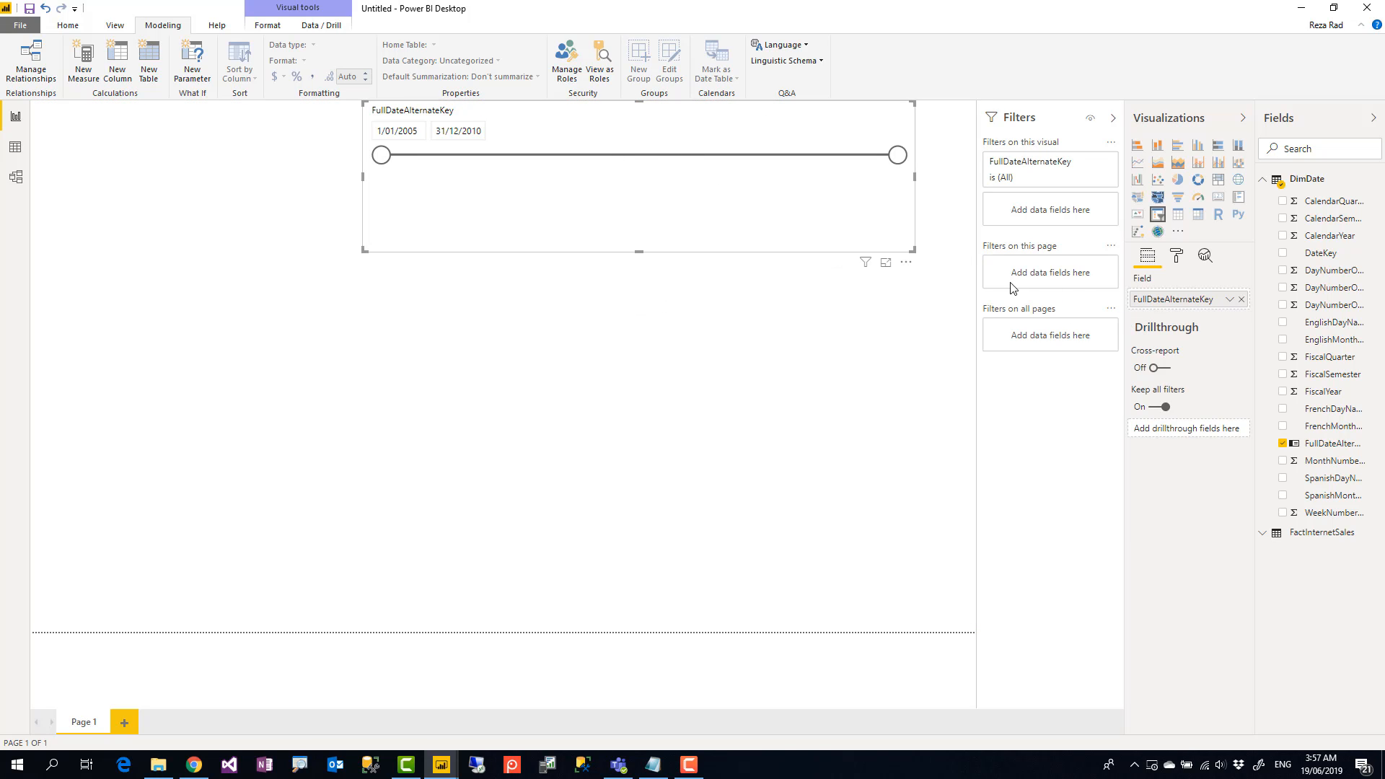
left_click_drag(913, 250, 975, 231)
- Add a card showing SalesAmount, shrink it and place it at the page's left edge below the slicer
left_click(444, 230)
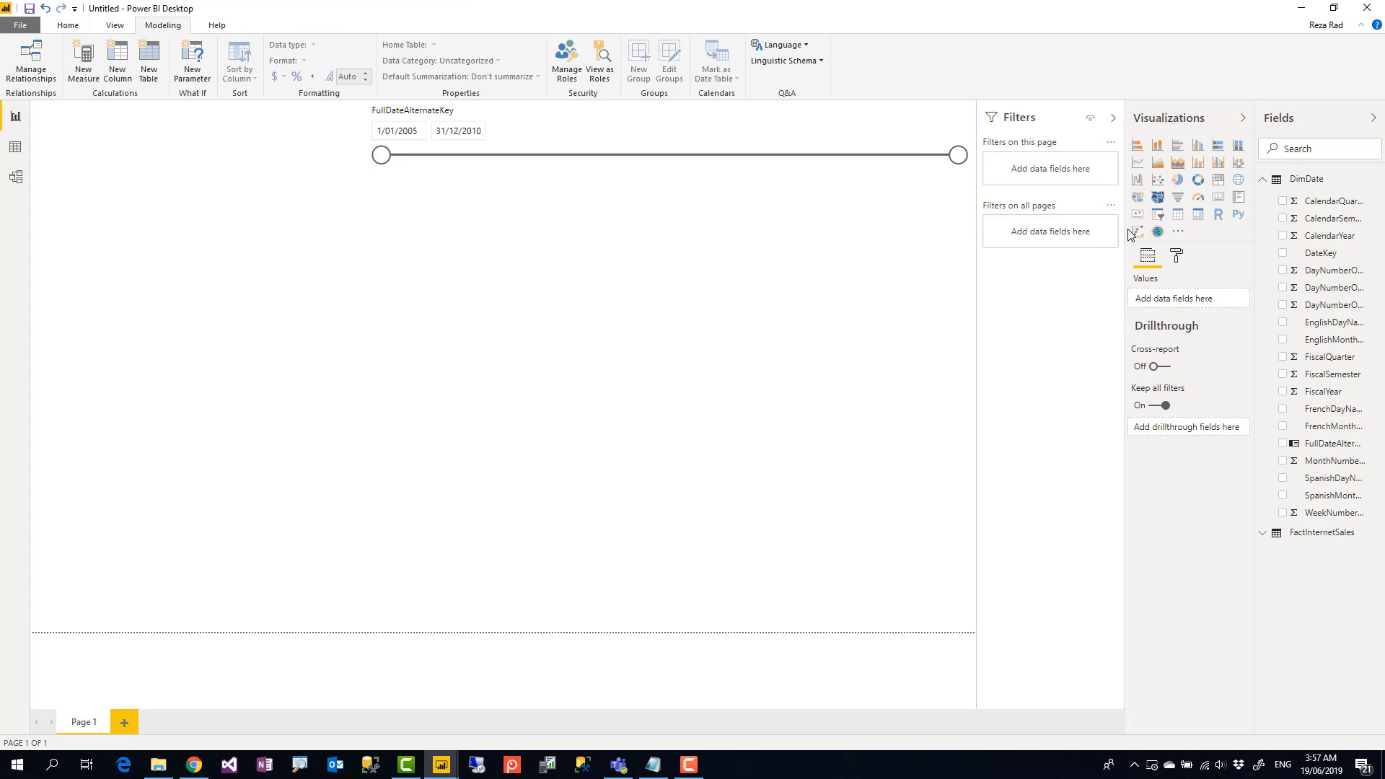
left_click(1218, 198)
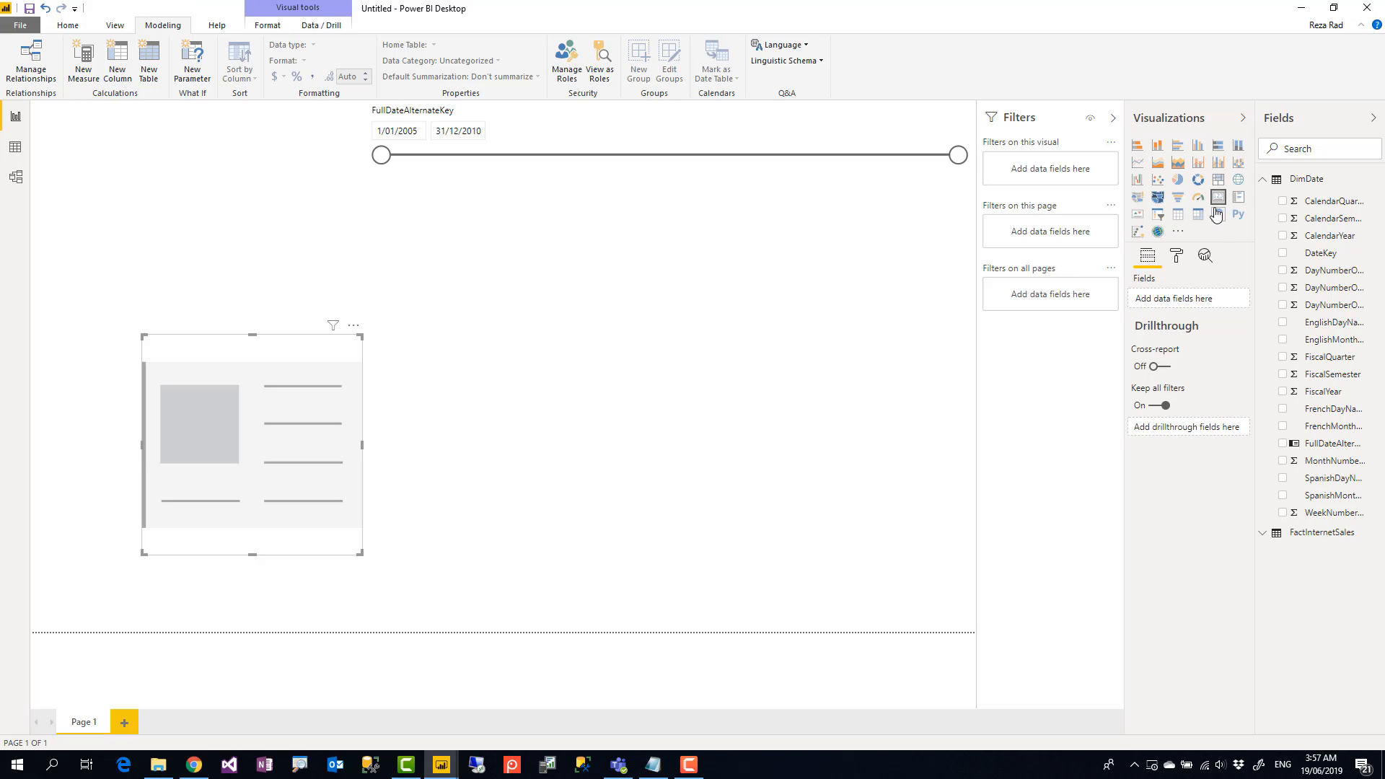
left_click(1329, 146)
type("salesam")
left_click_drag(1329, 201, 267, 414)
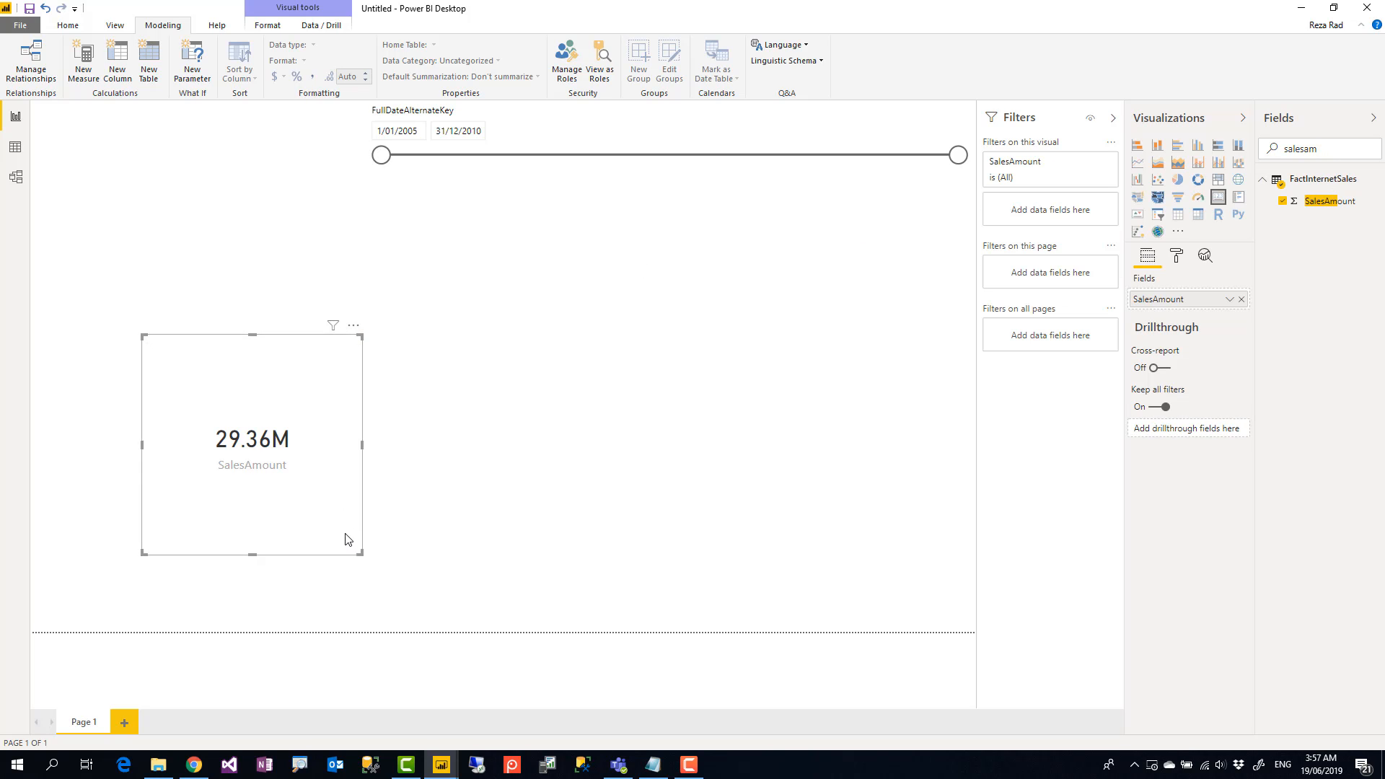
left_click_drag(358, 551, 326, 472)
left_click_drag(238, 341, 115, 238)
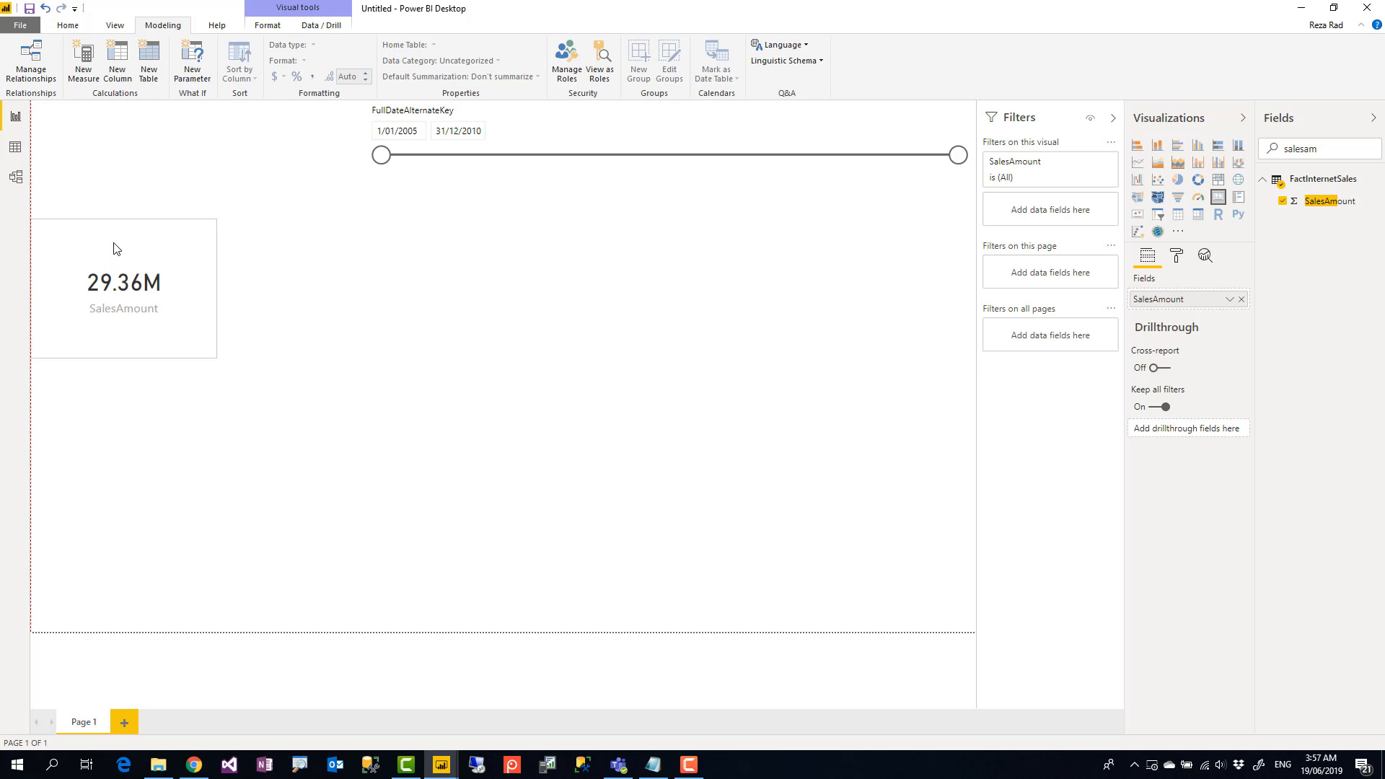
- Set the start date of the FullDateAlternateKey slicer to 15/12/2007
left_click(570, 121)
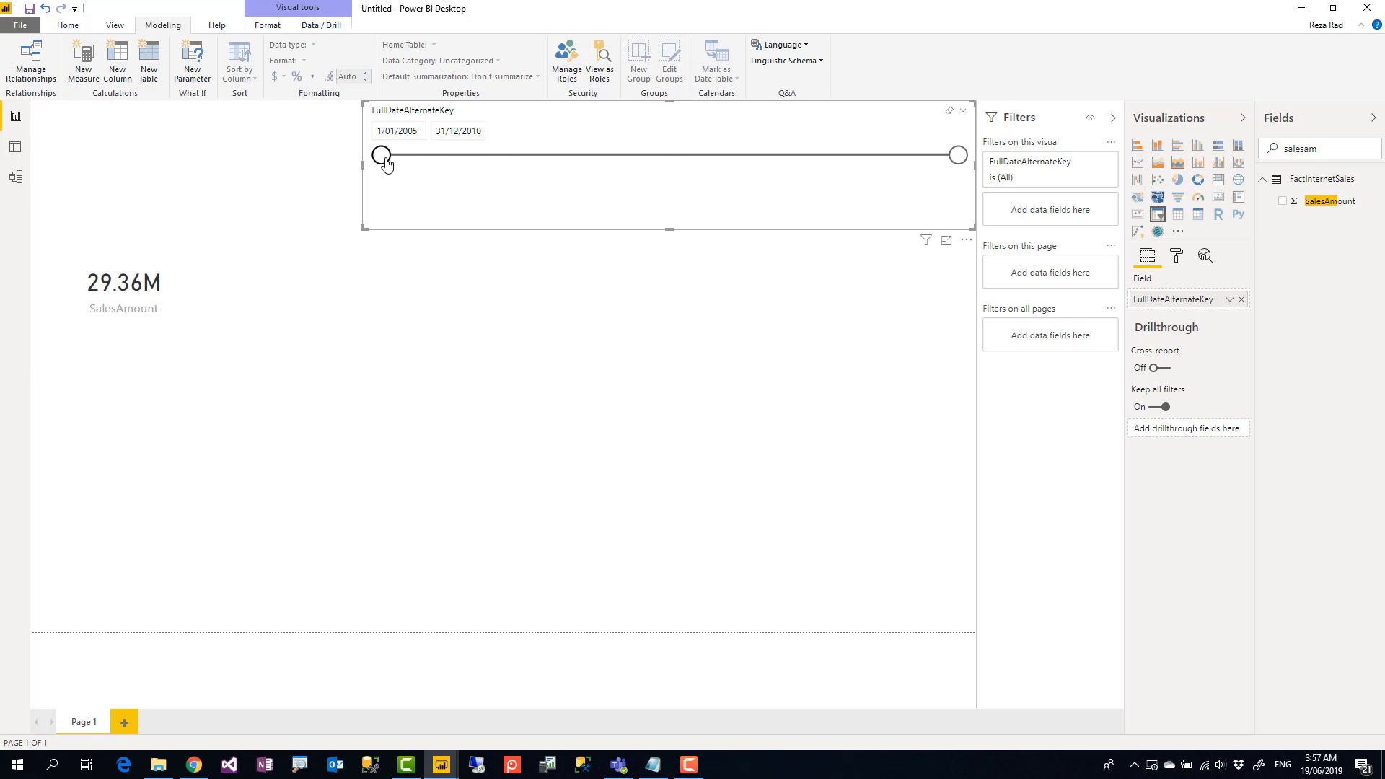
left_click_drag(381, 155, 665, 156)
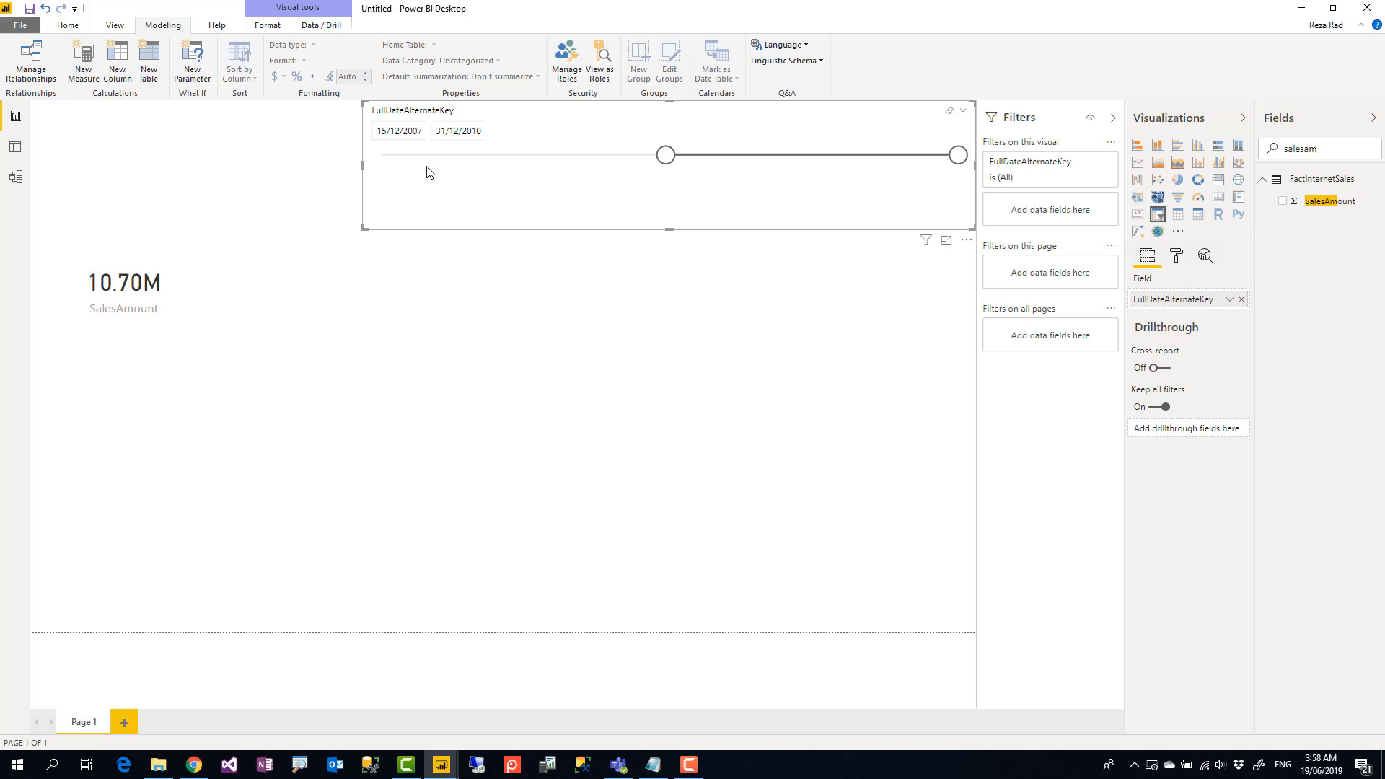
- Create a new measure in the FactInternetSales table, enlarge its formula editor and name the measure "Start of this Period"
right_click(1307, 181)
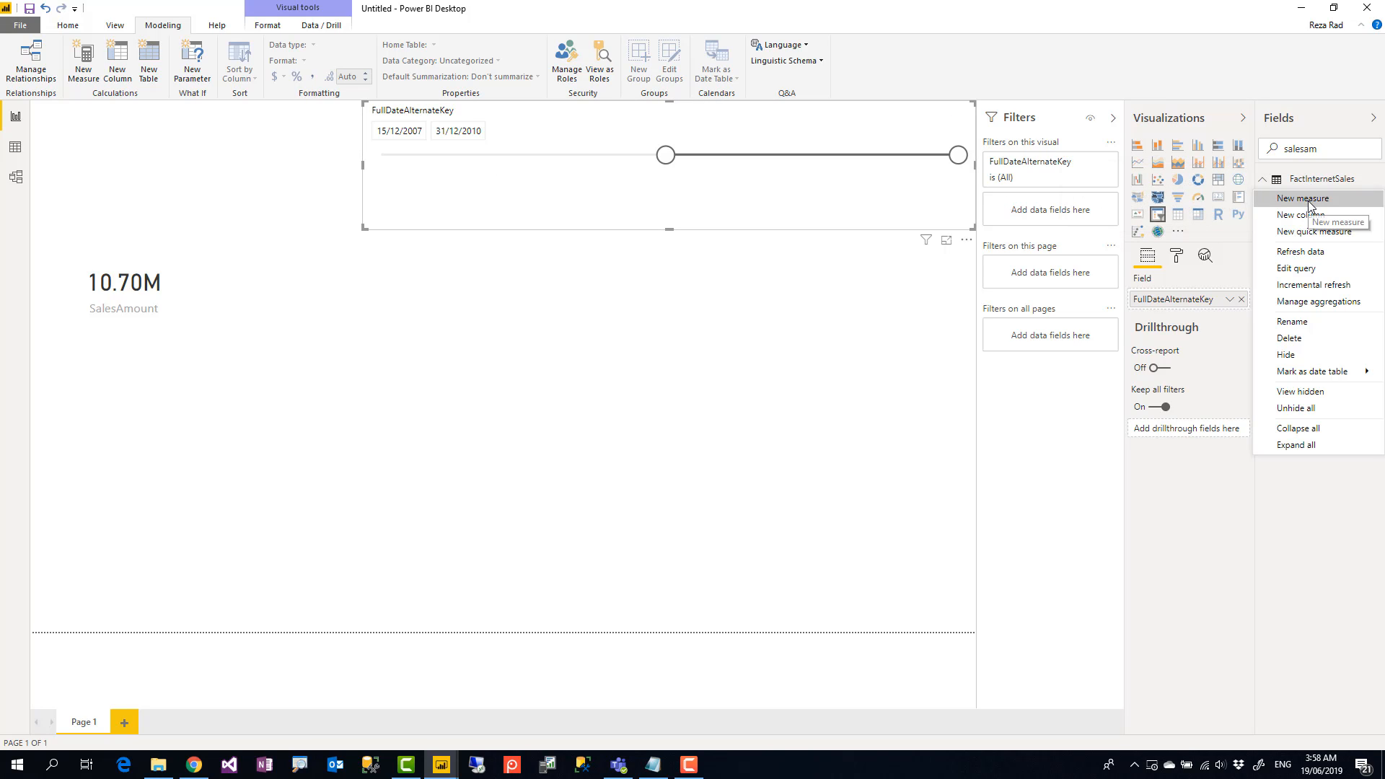
left_click(1307, 199)
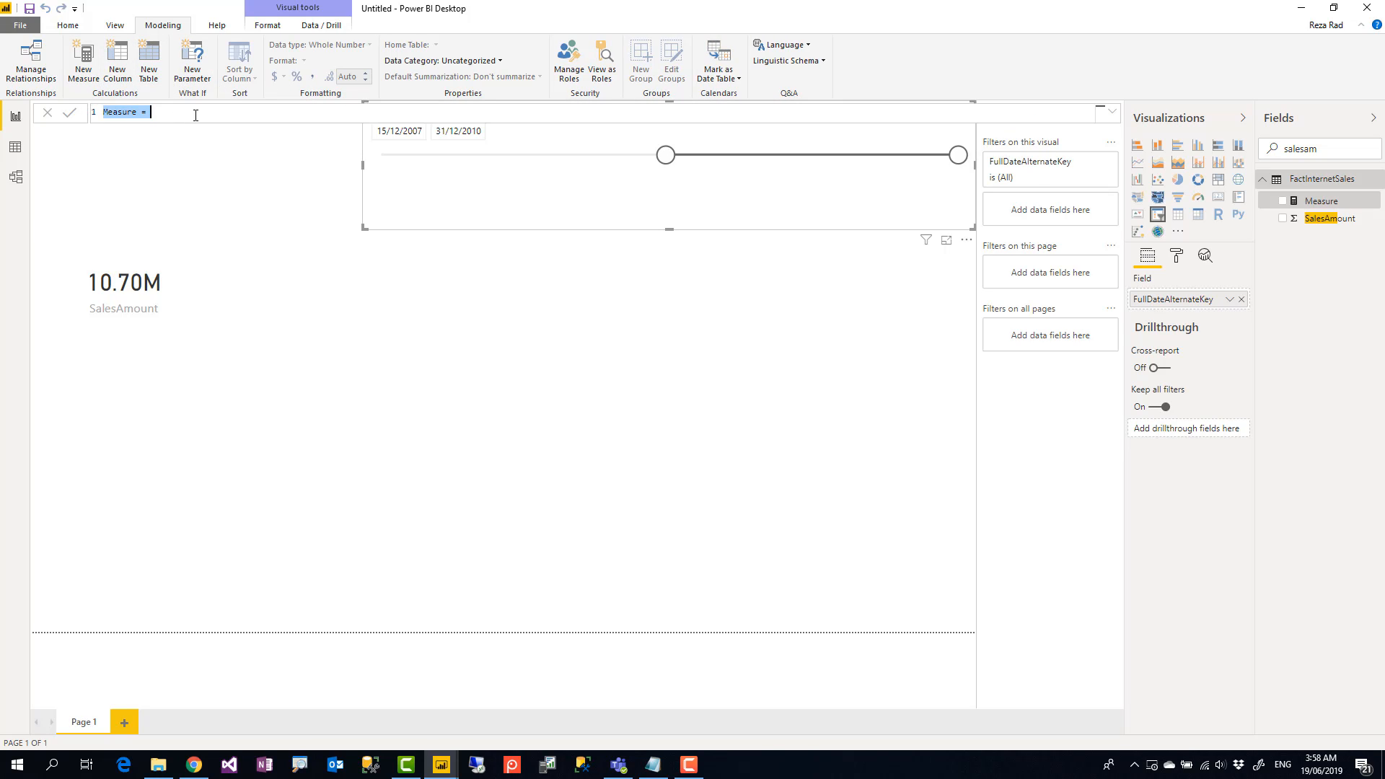
scroll(195, 115, "up", 7)
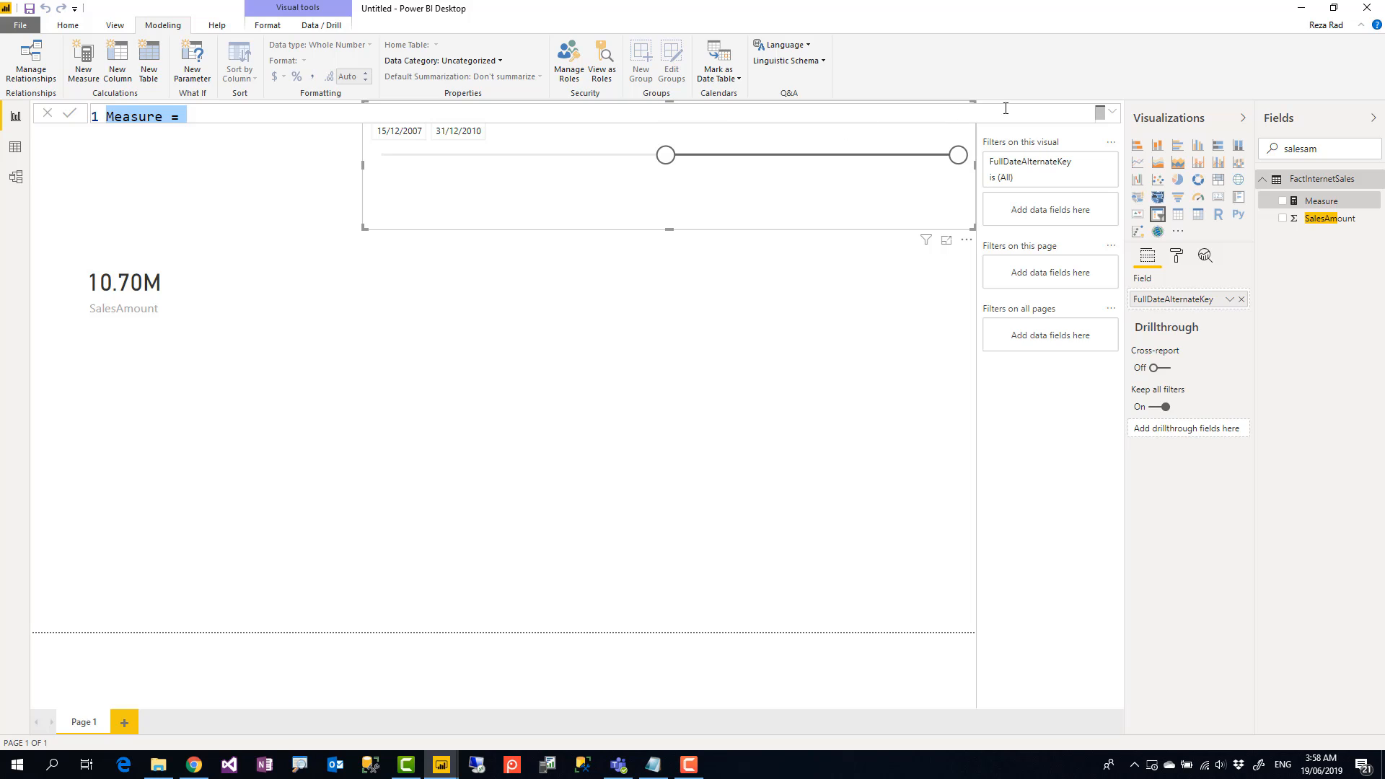
left_click(1110, 111)
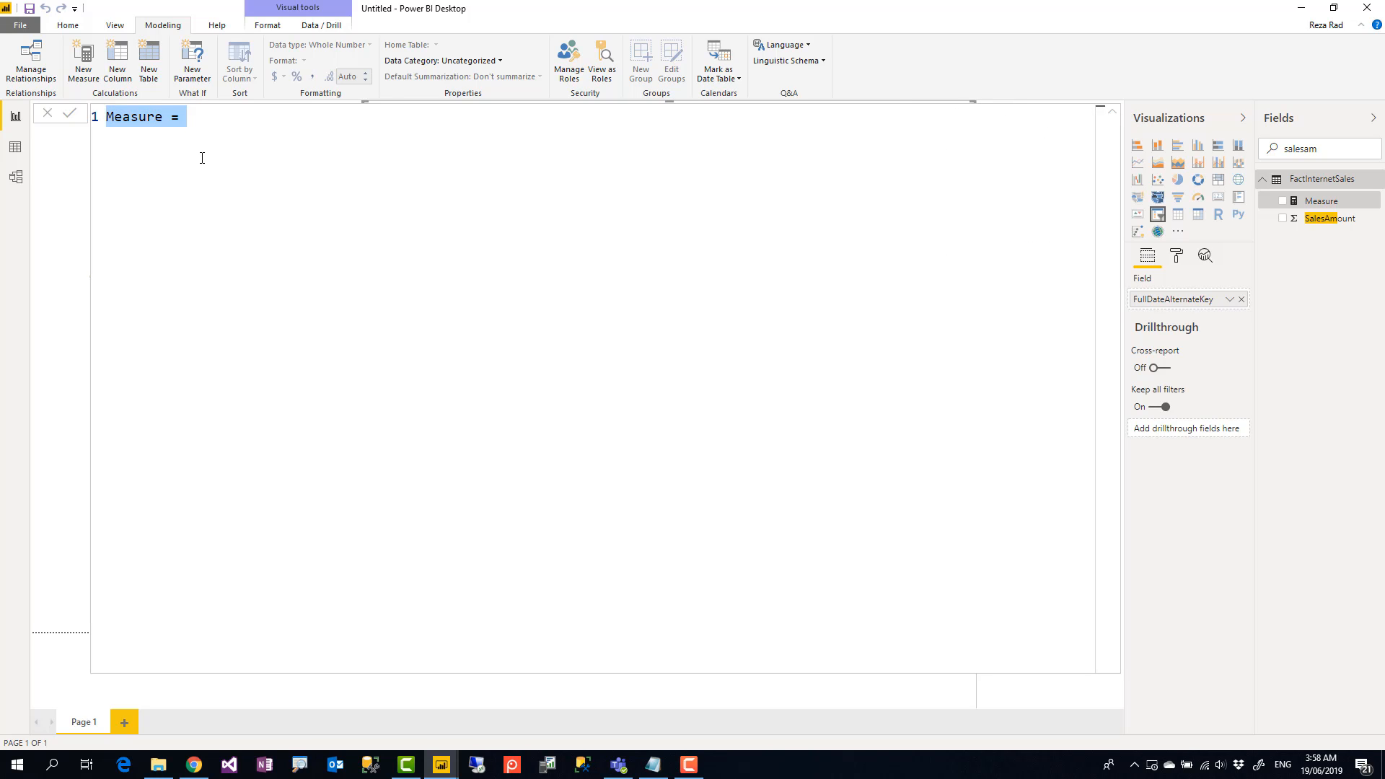
scroll(179, 135, "up", 2)
double_click(156, 124)
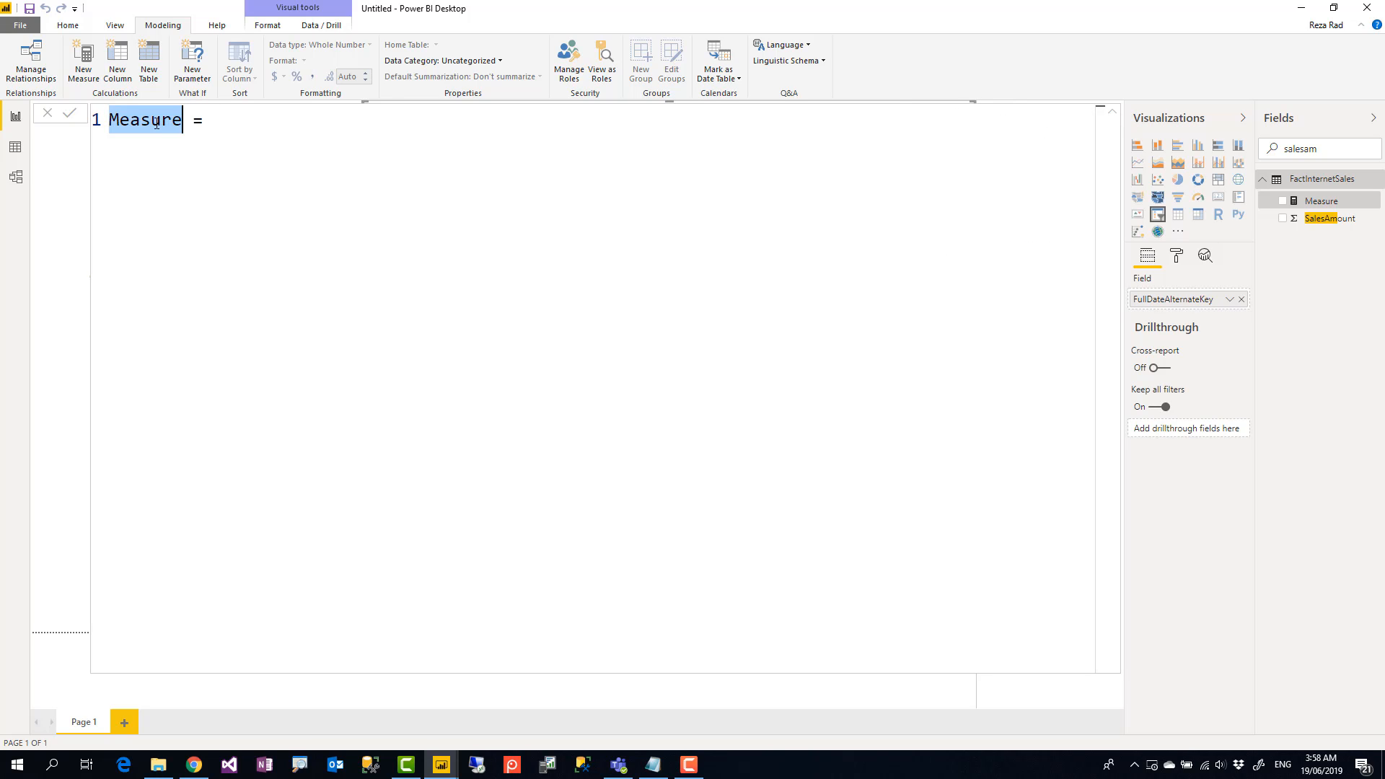
type("Start of ")
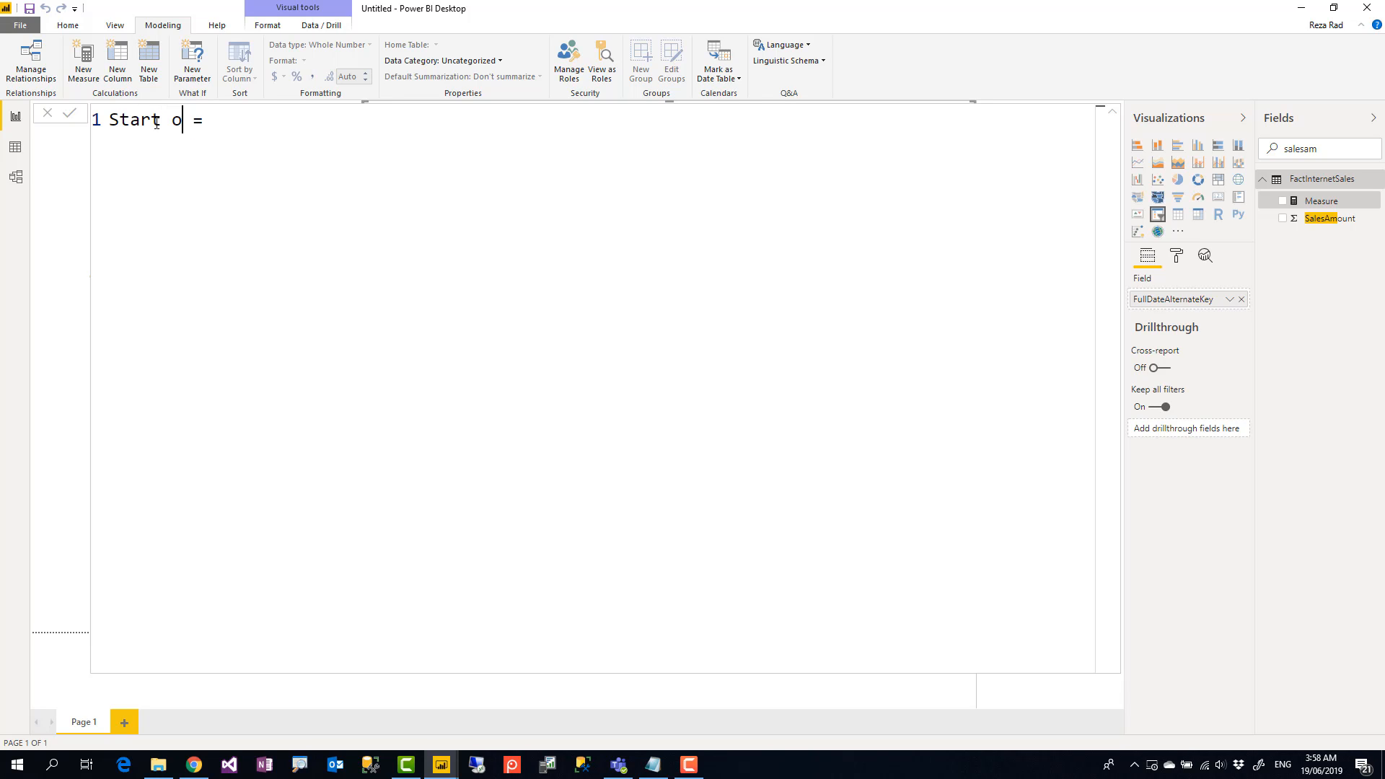
type("this Period")
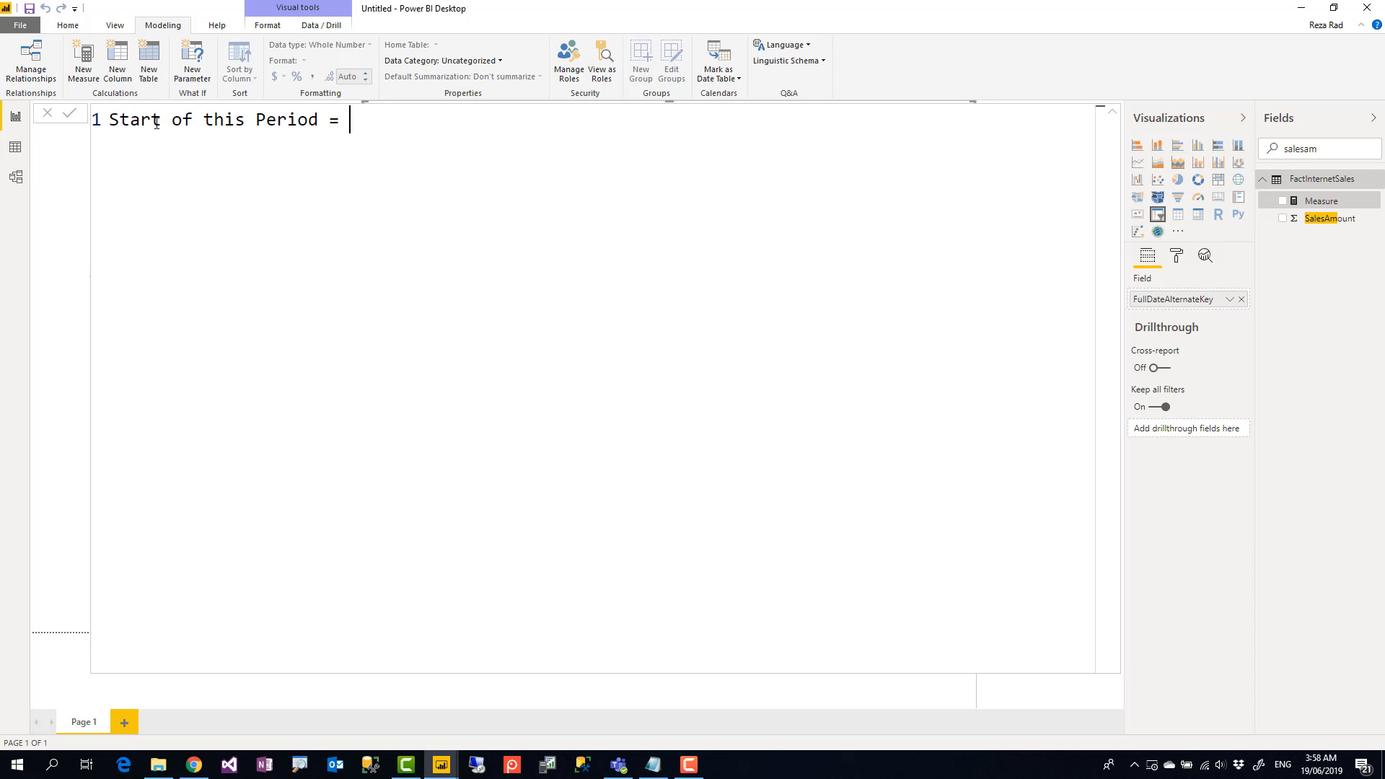
- Define the Start of this Period measure as FIRSTDATE(DimDate[FullDateAlternateKey]), commit it and collapse the formula editor
type("First")
key("Tab")
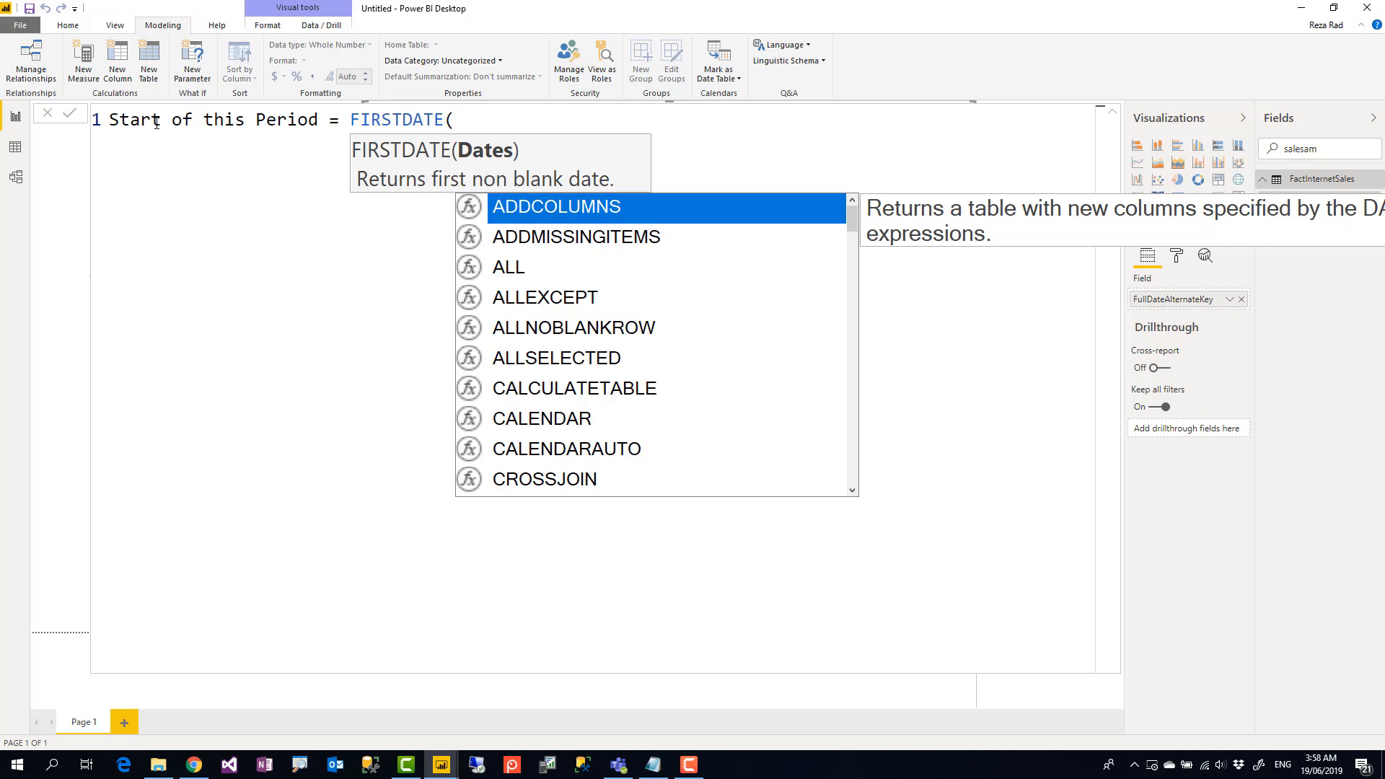
type("Full")
key("Tab")
type(")")
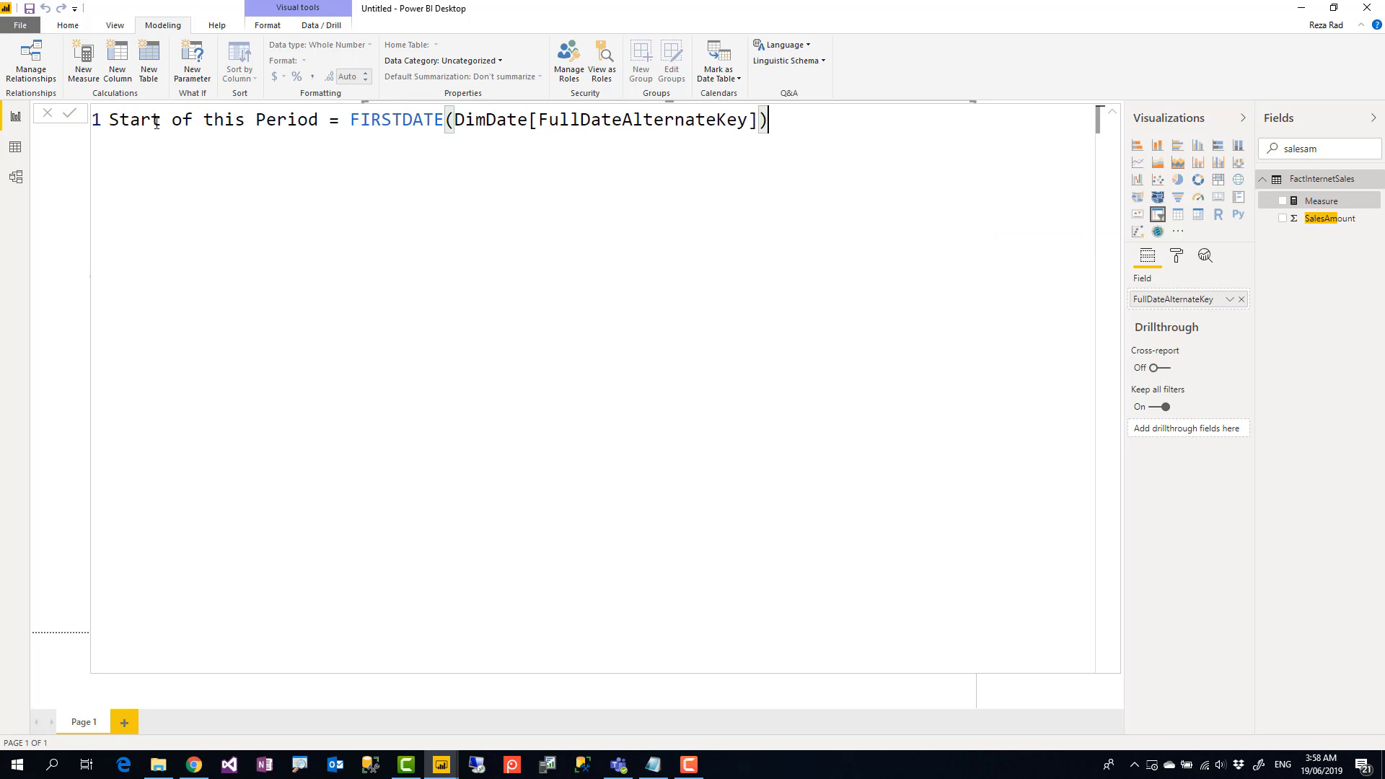
key("Return")
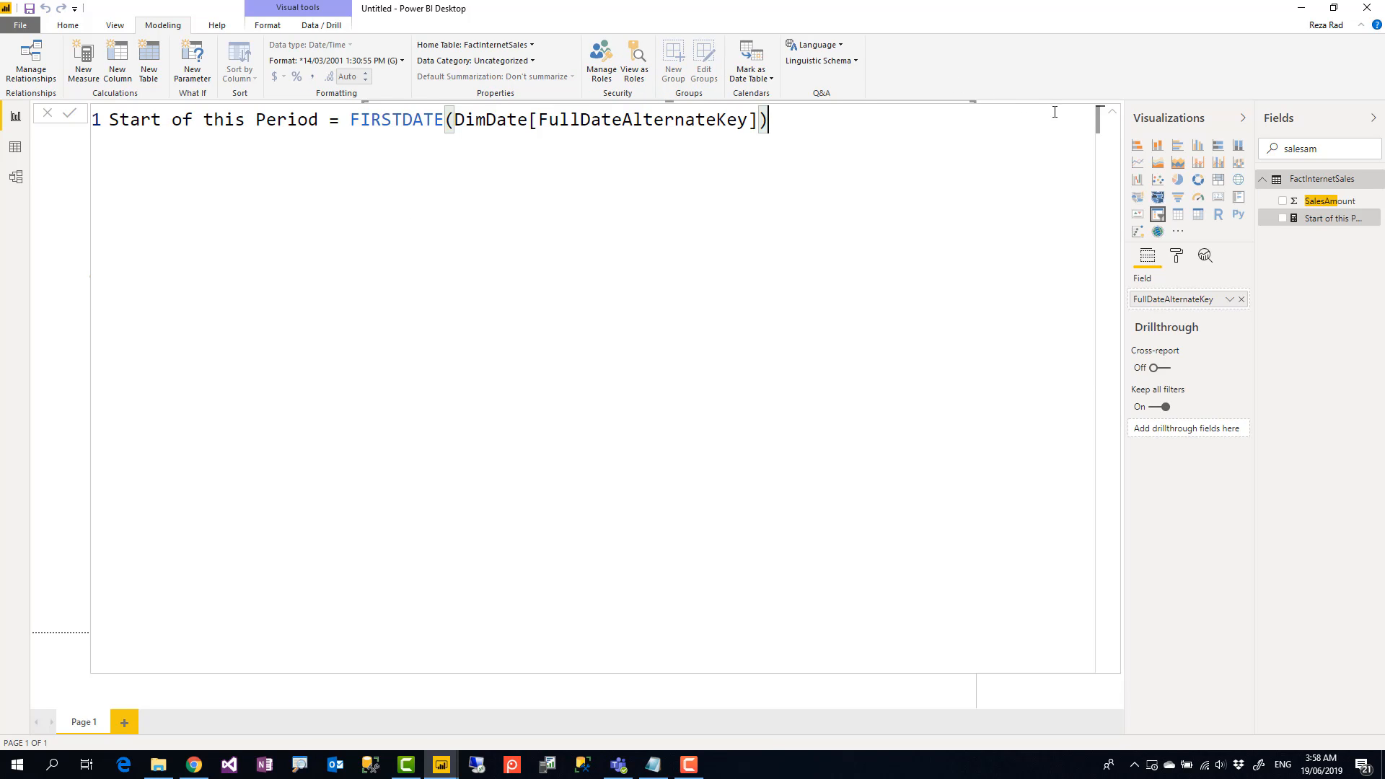
left_click(1112, 118)
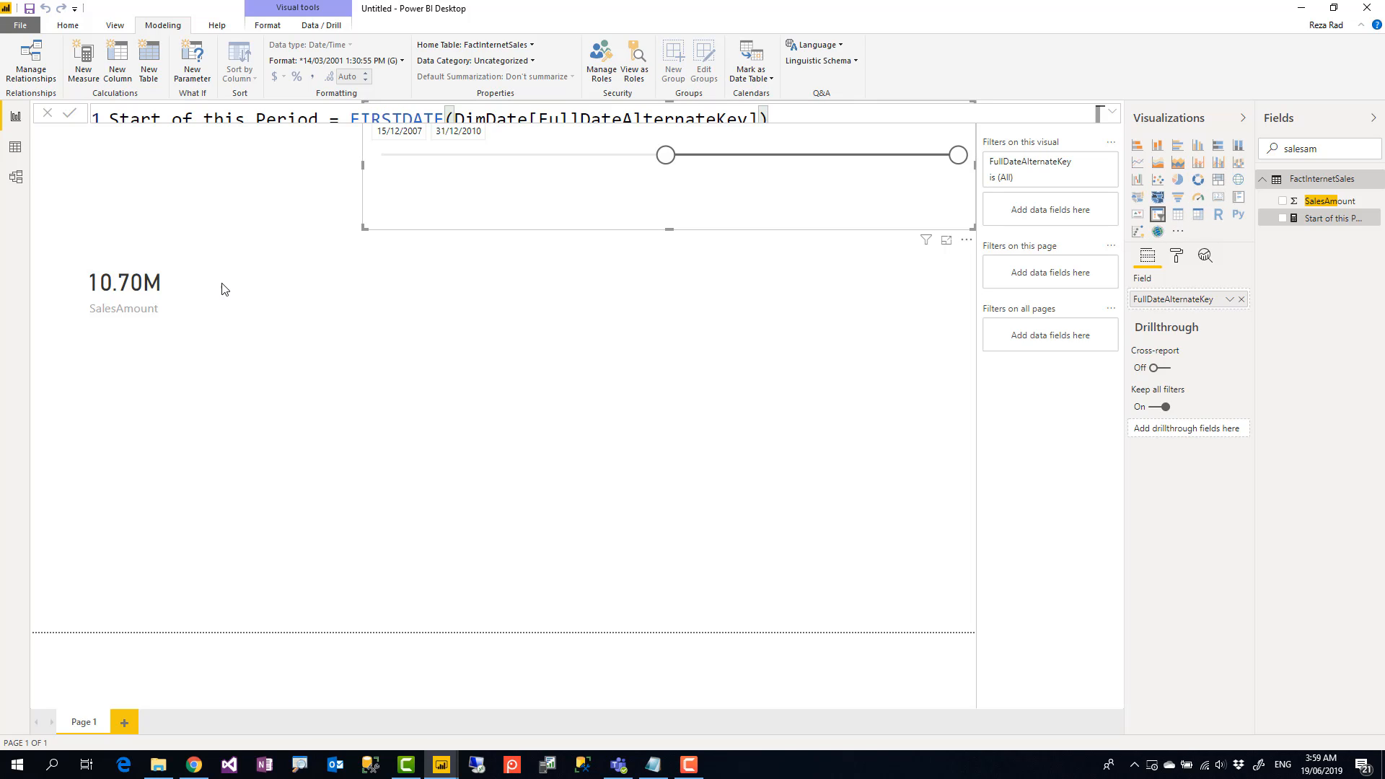
- Add a card showing the Start of this Period measure and place it just right of the SalesAmount card
left_click(191, 304)
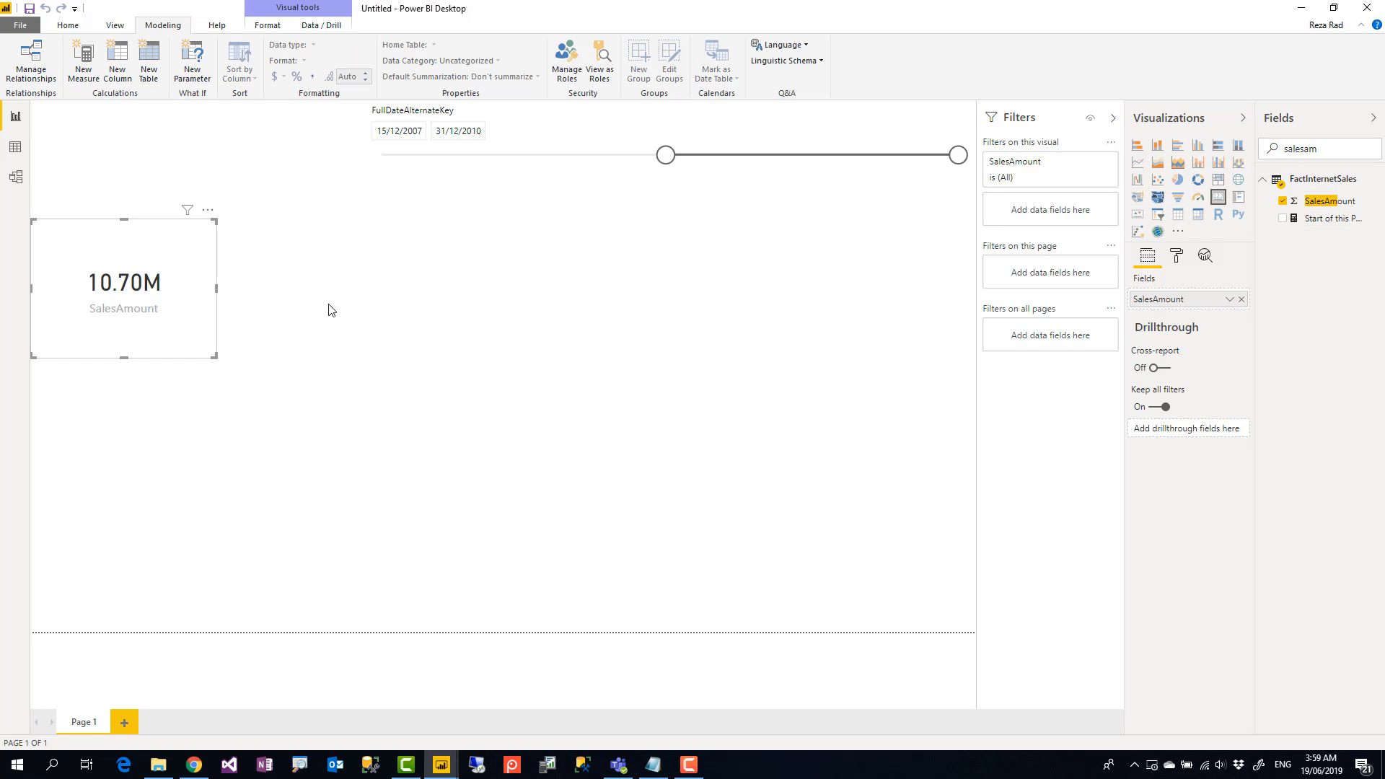
left_click(403, 293)
left_click(1218, 197)
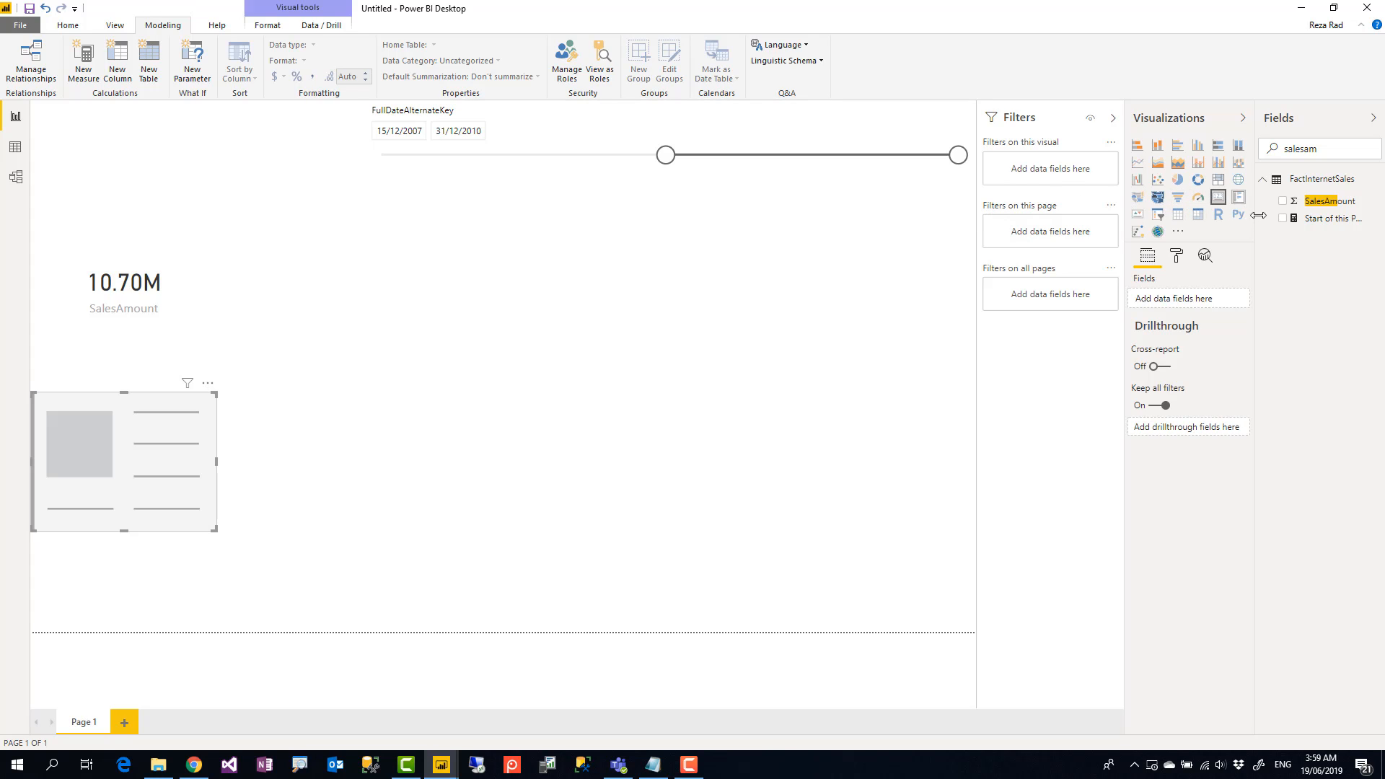
left_click_drag(1328, 219, 108, 465)
left_click_drag(140, 404, 343, 254)
- Set the start date of the FullDateAlternateKey slicer to 12/01/2007 and reduce the slicer's height
left_click_drag(668, 161, 576, 163)
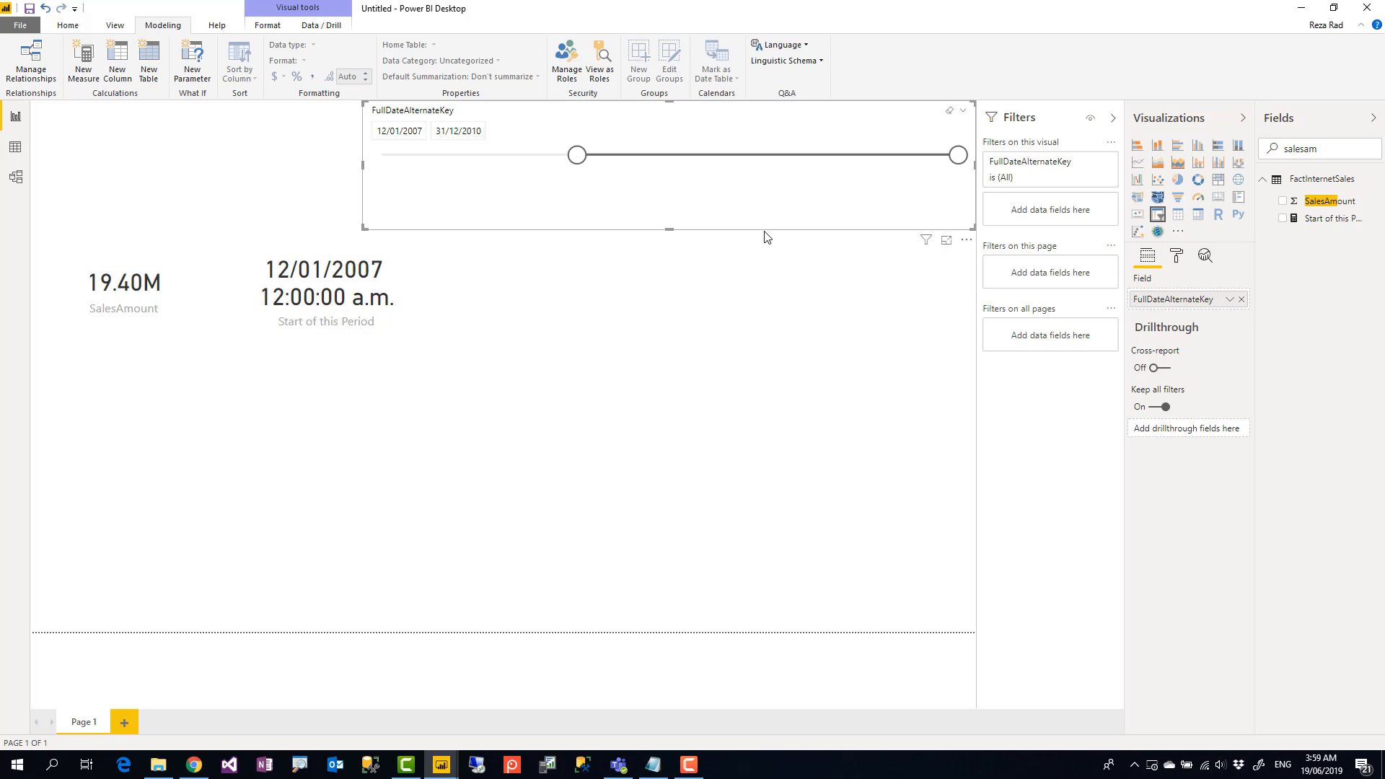
left_click_drag(670, 233, 668, 198)
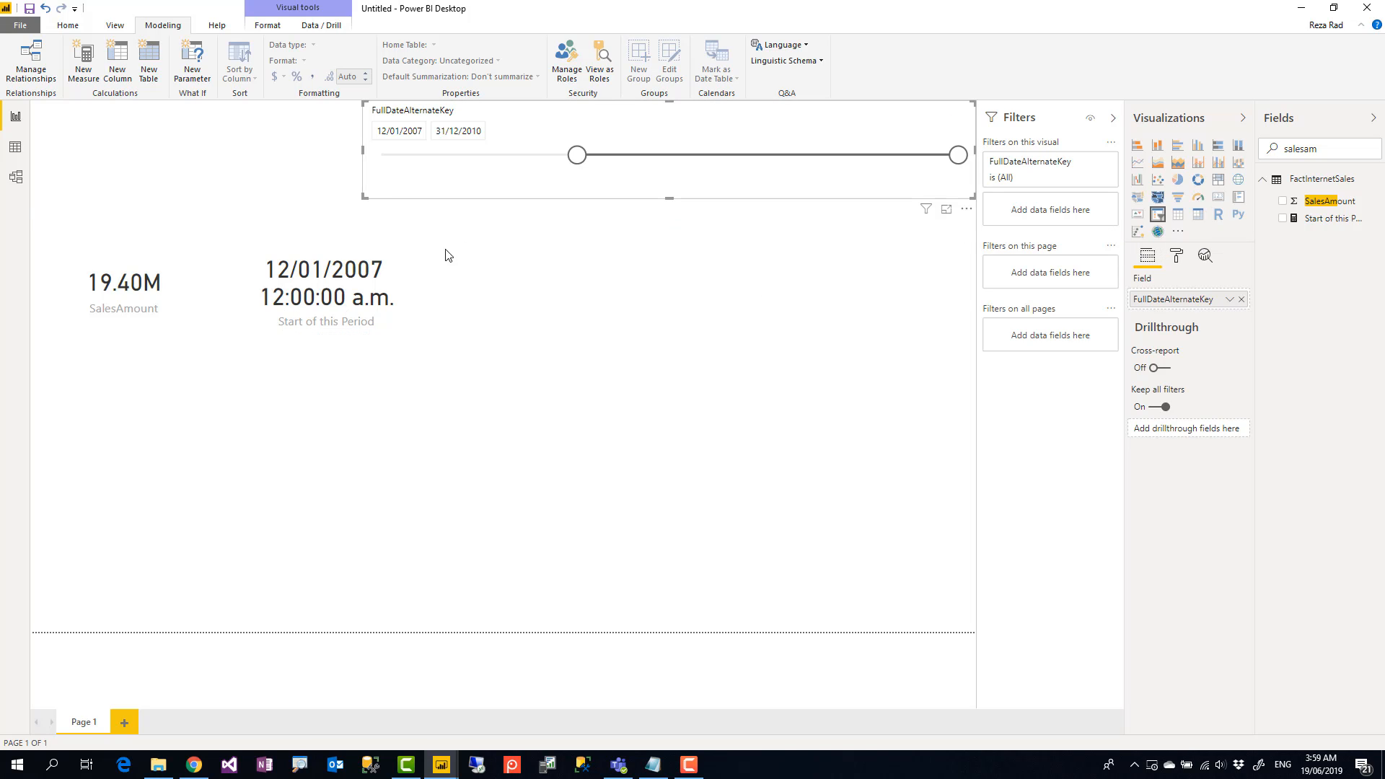
left_click(1335, 219)
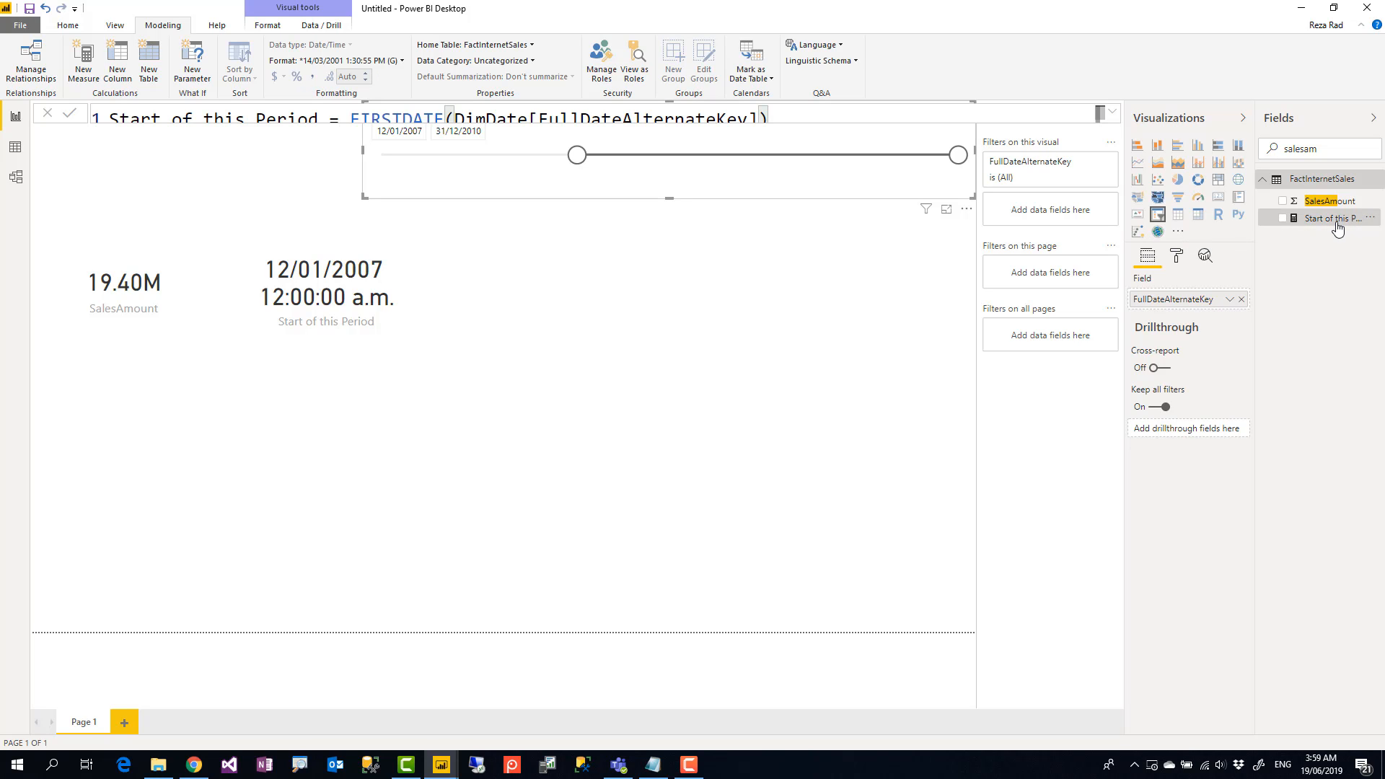
left_click(336, 61)
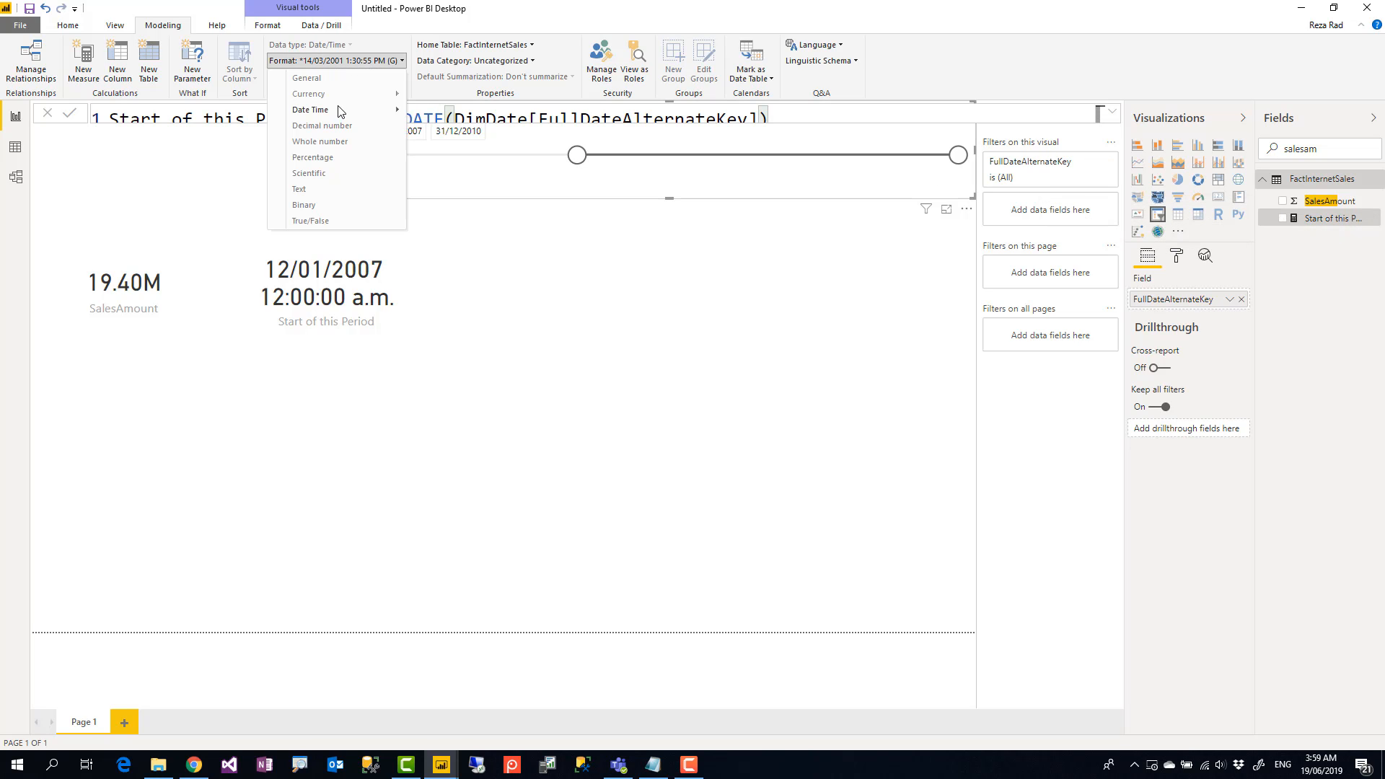
mouse_move(339, 112)
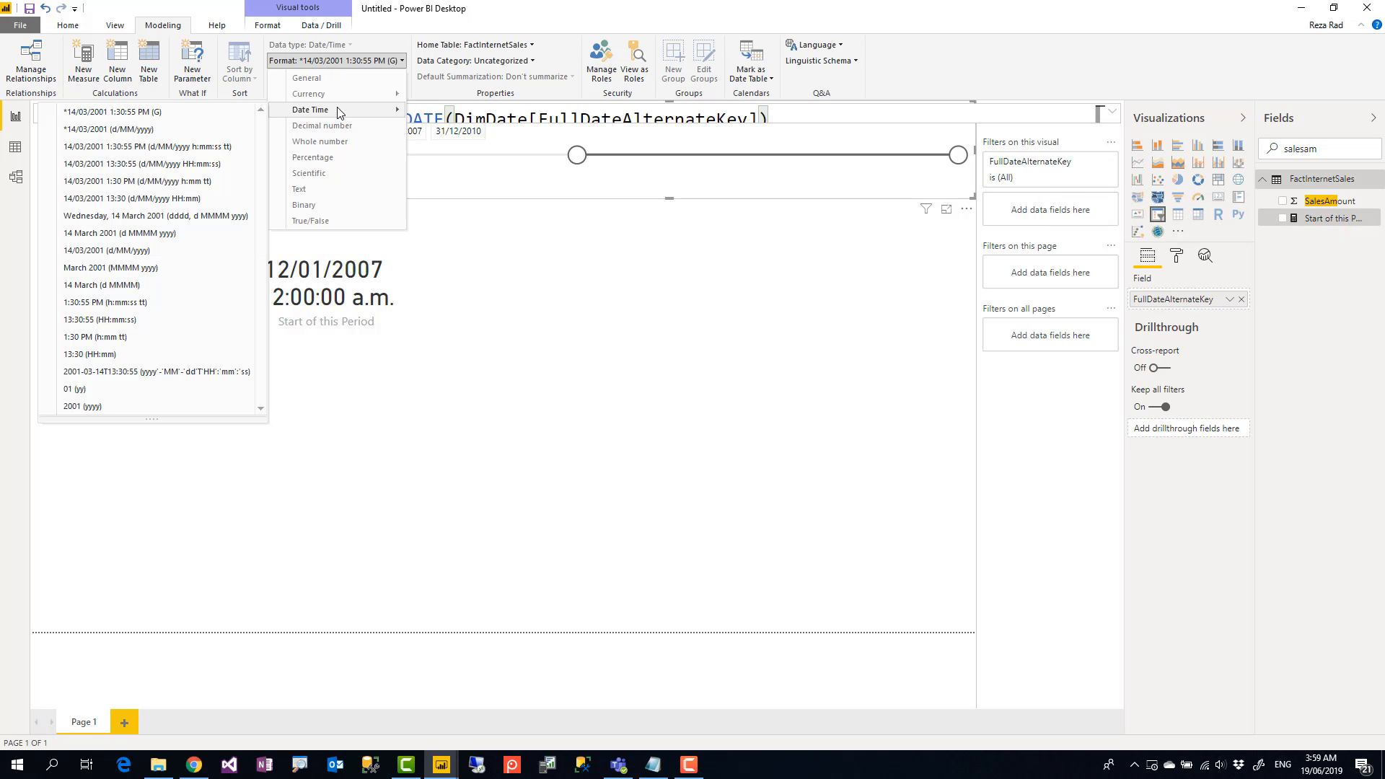
left_click(579, 311)
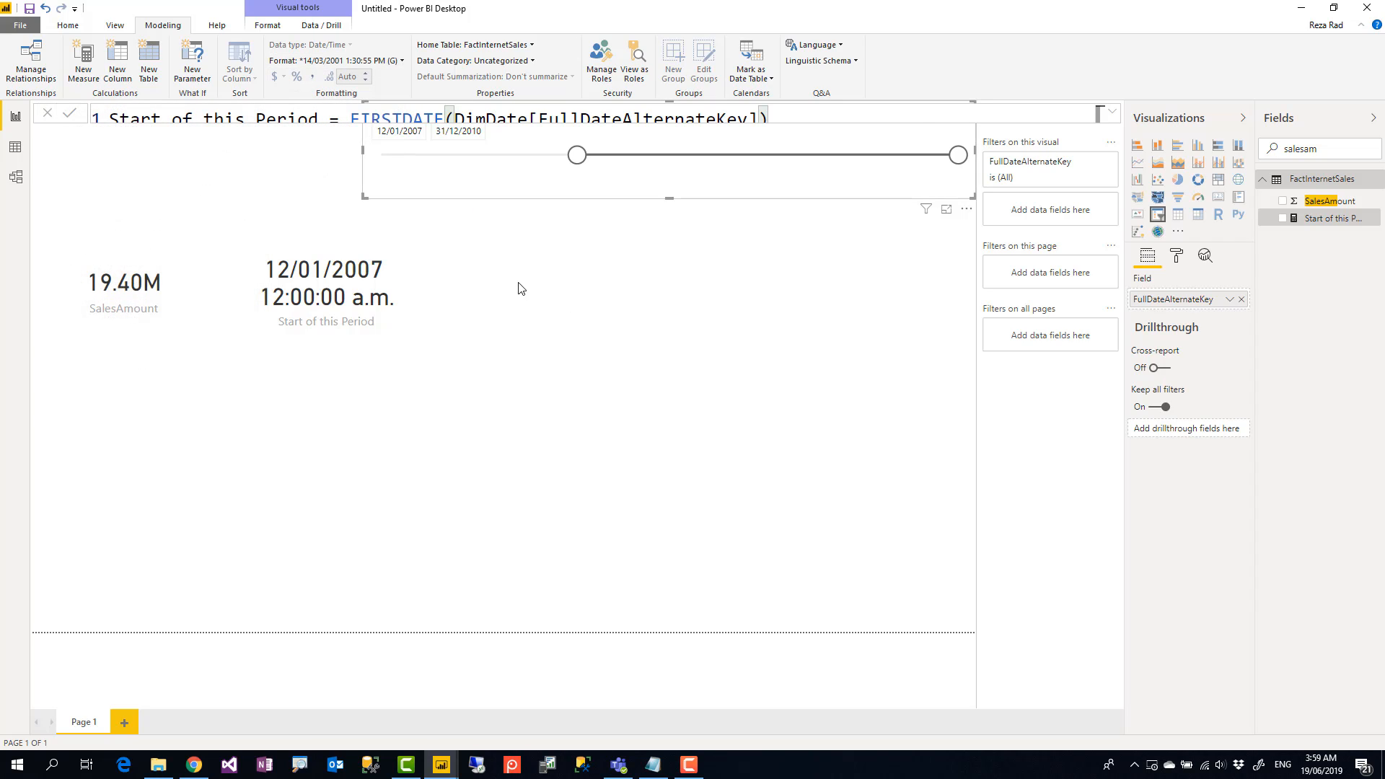
left_click(435, 116)
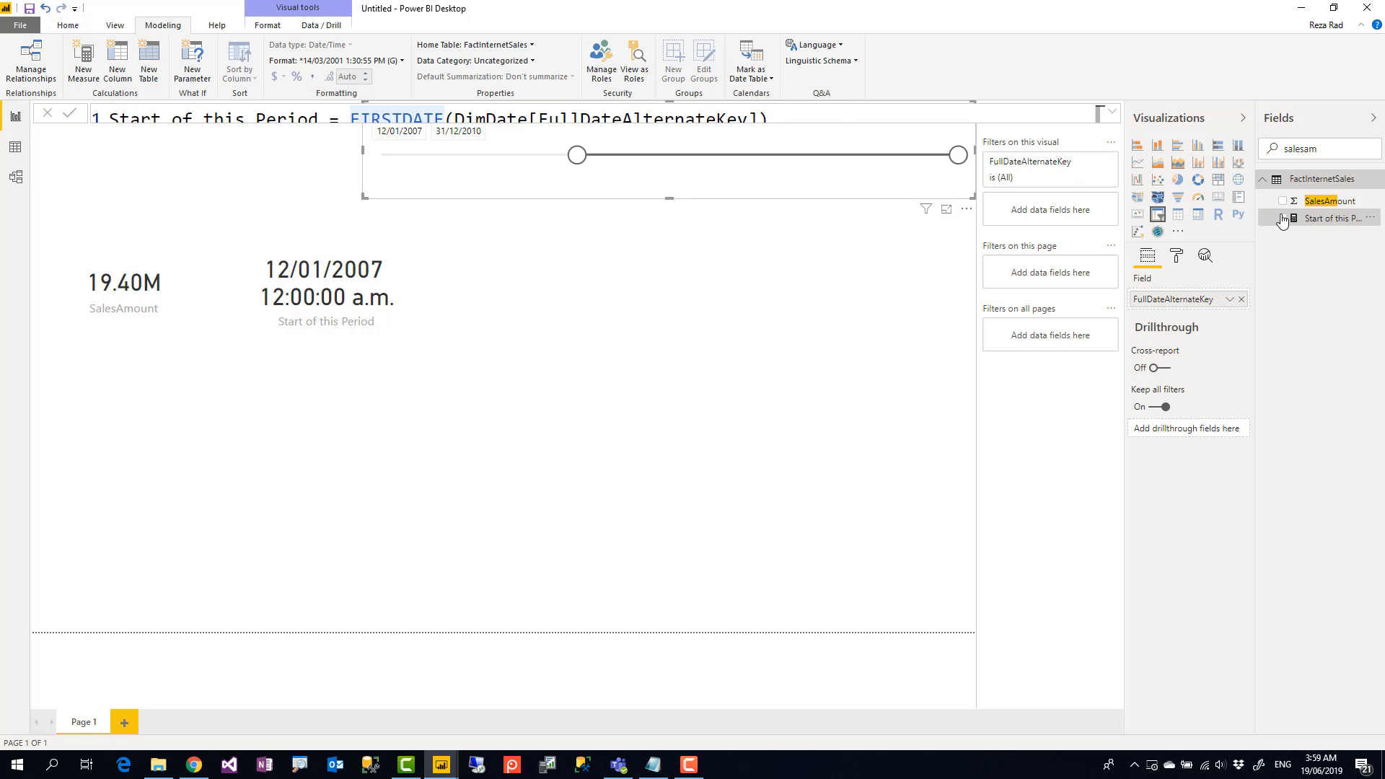
- Create another new measure in FactInternetSales, enlarge its formula editor and name the measure "End of this period"
right_click(1325, 184)
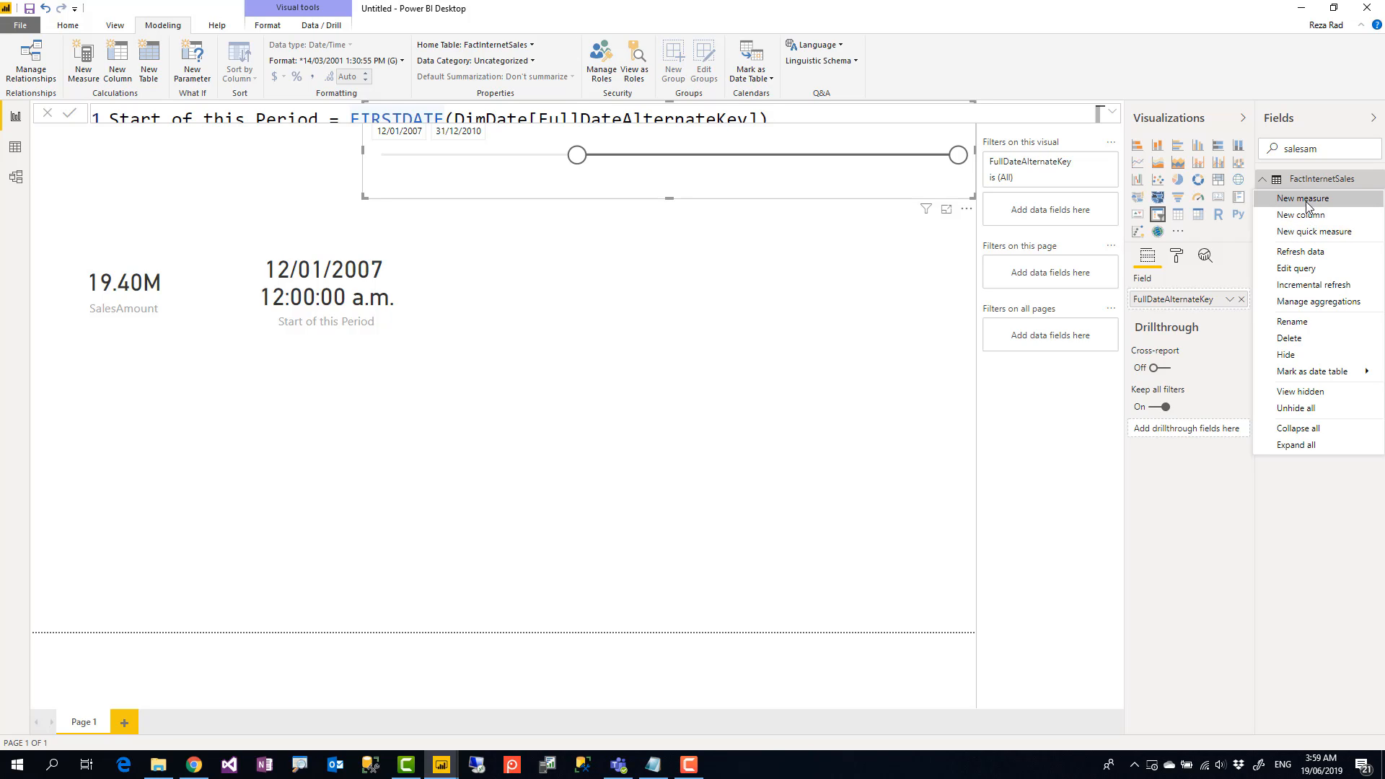
key("Escape")
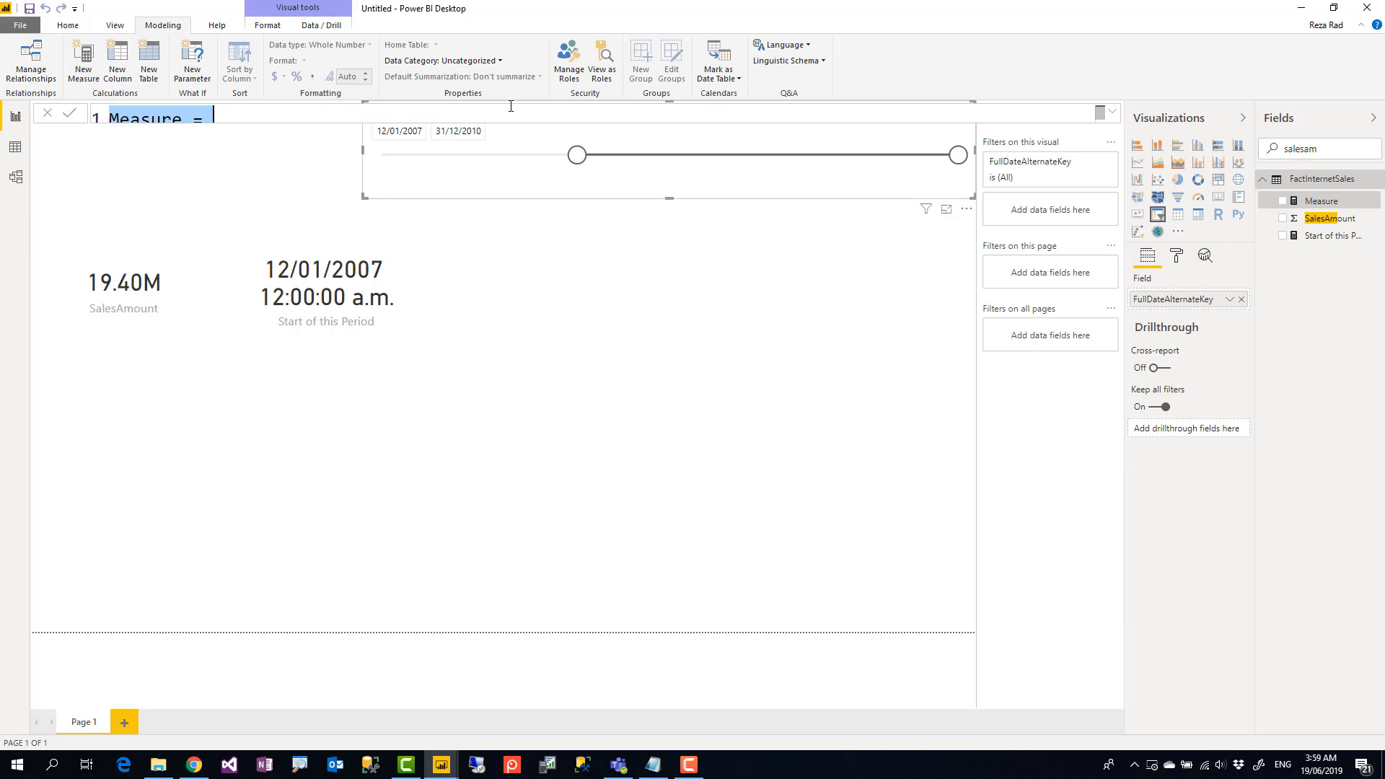
left_click(1112, 112)
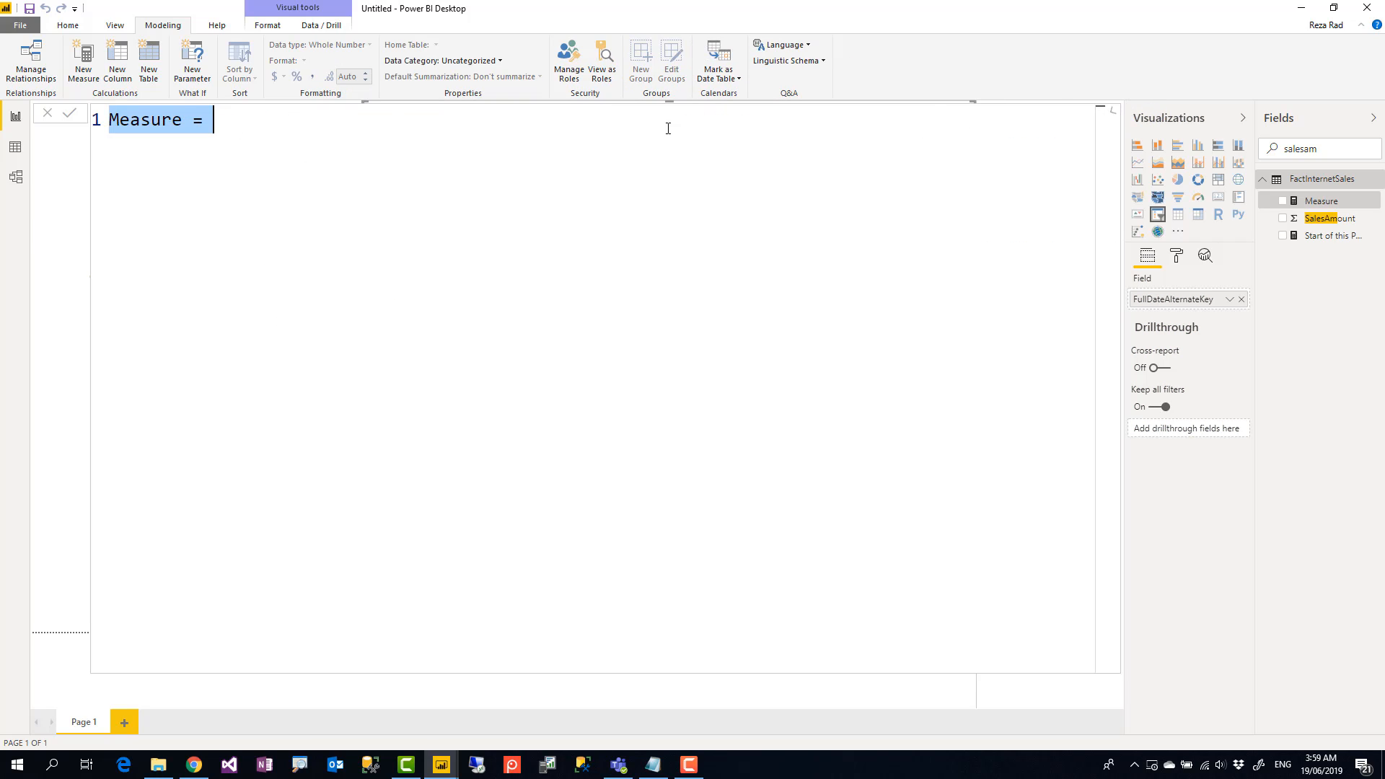
double_click(168, 132)
type("End of ")
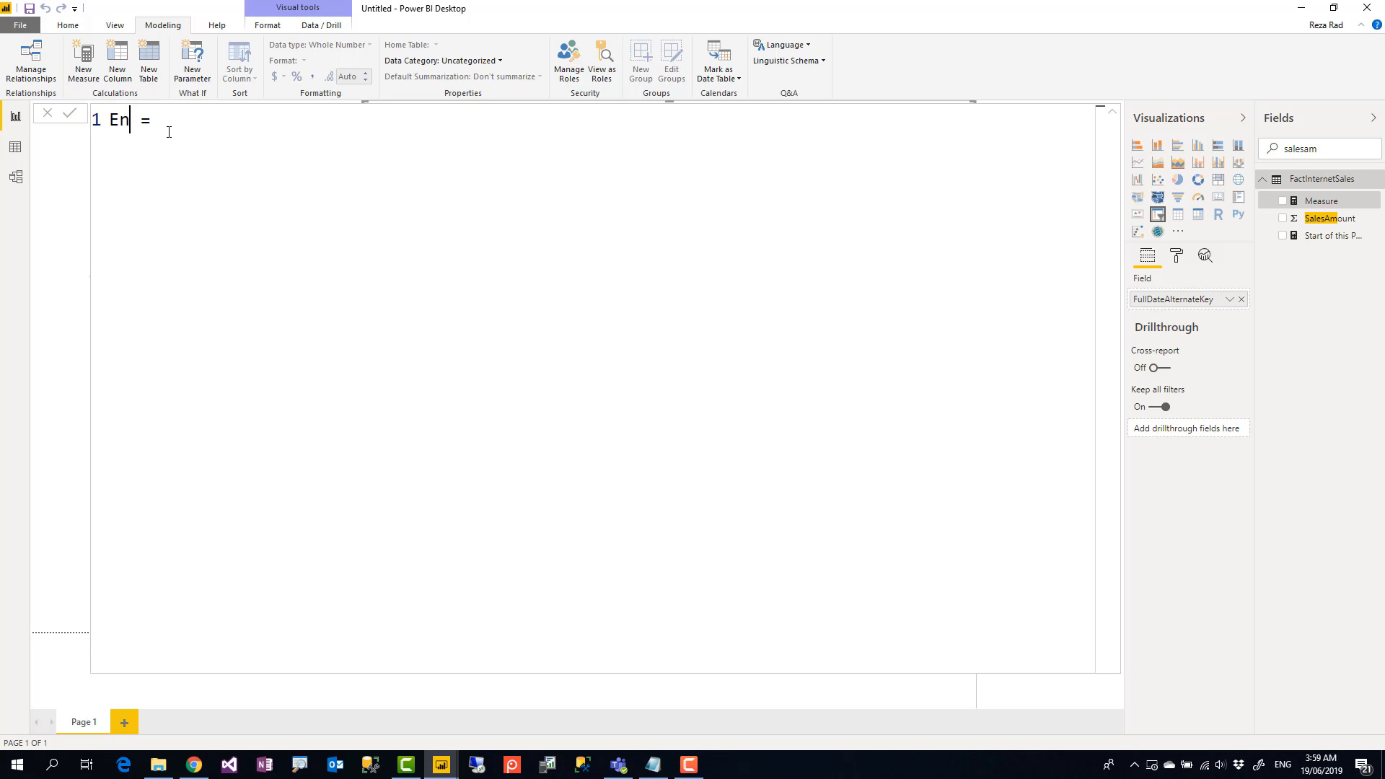
type("this period")
key("Return")
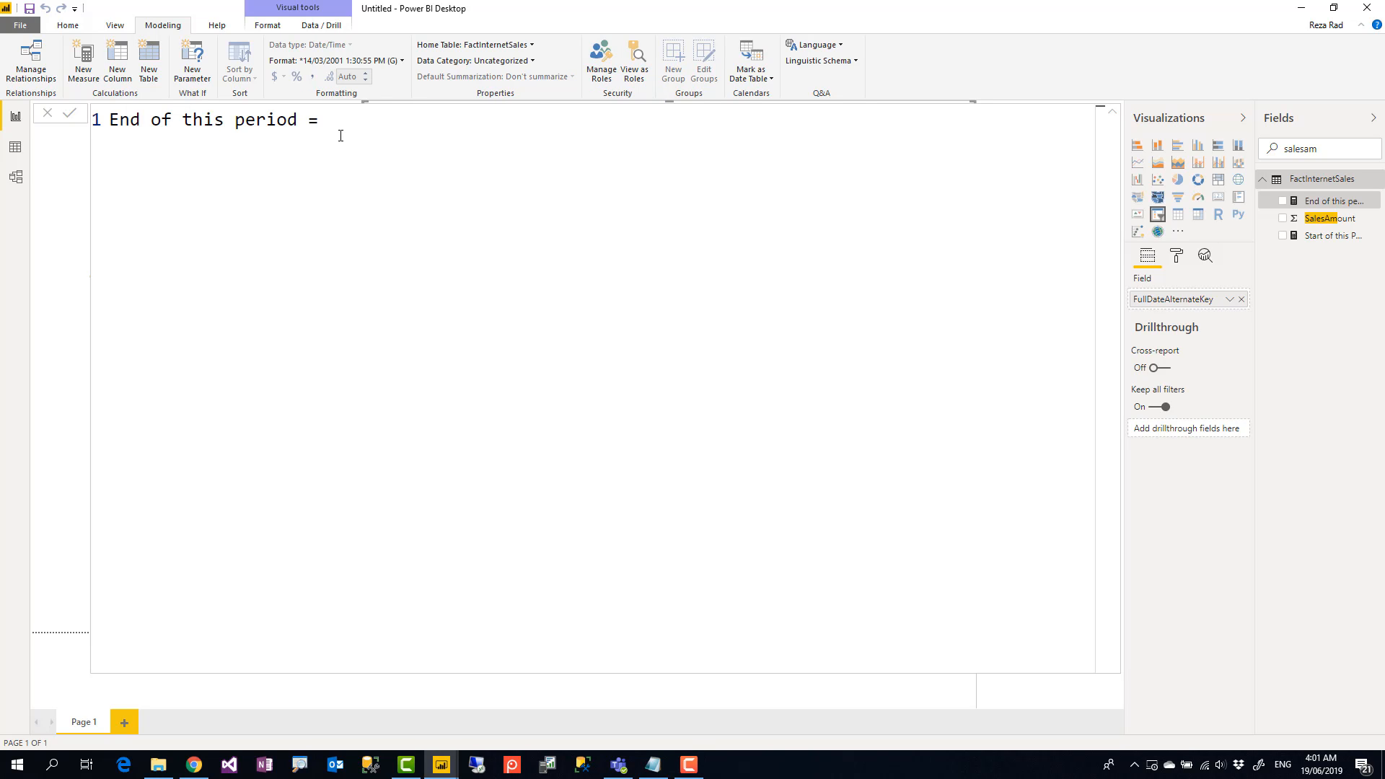
- Define the End of this period measure as LASTDATE(DimDate[FullDateAlternateKey]) and collapse the formula editor
type("last")
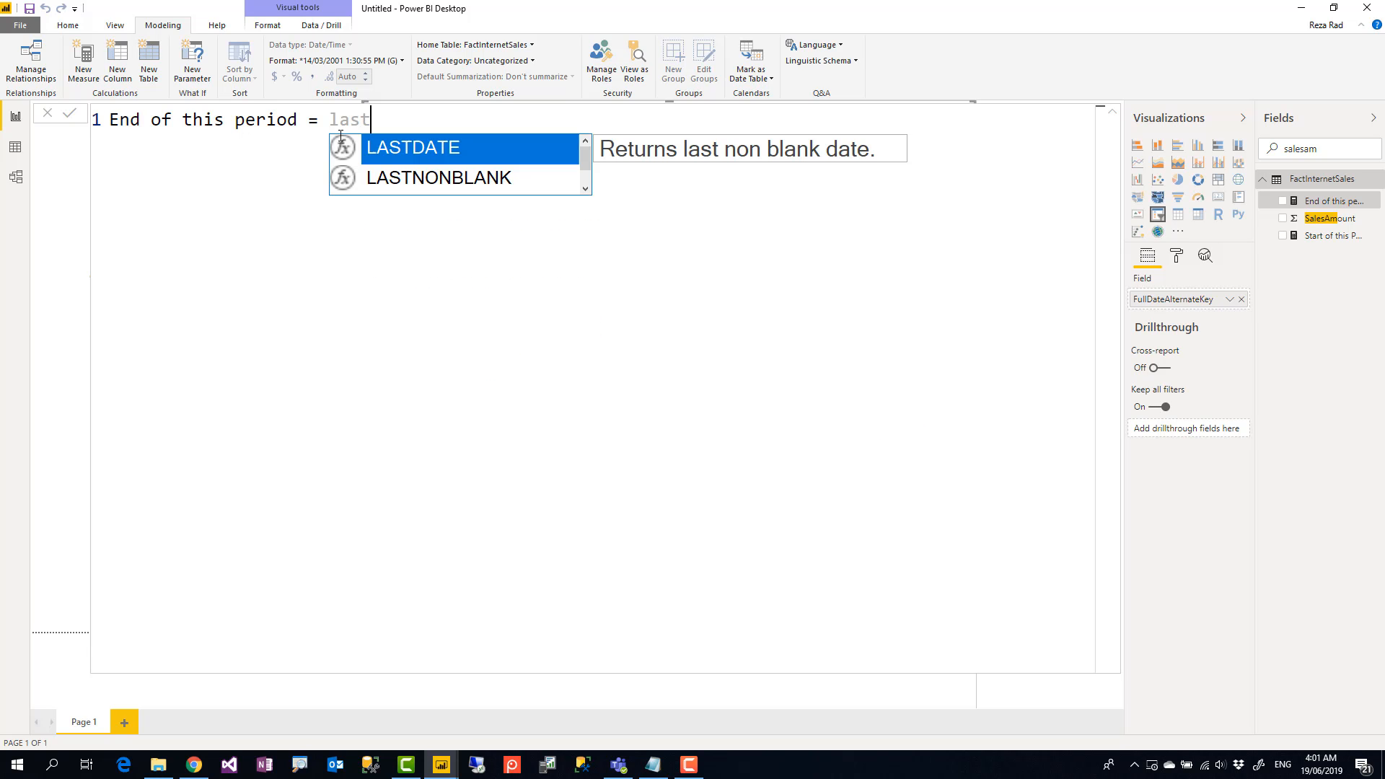
key("Tab")
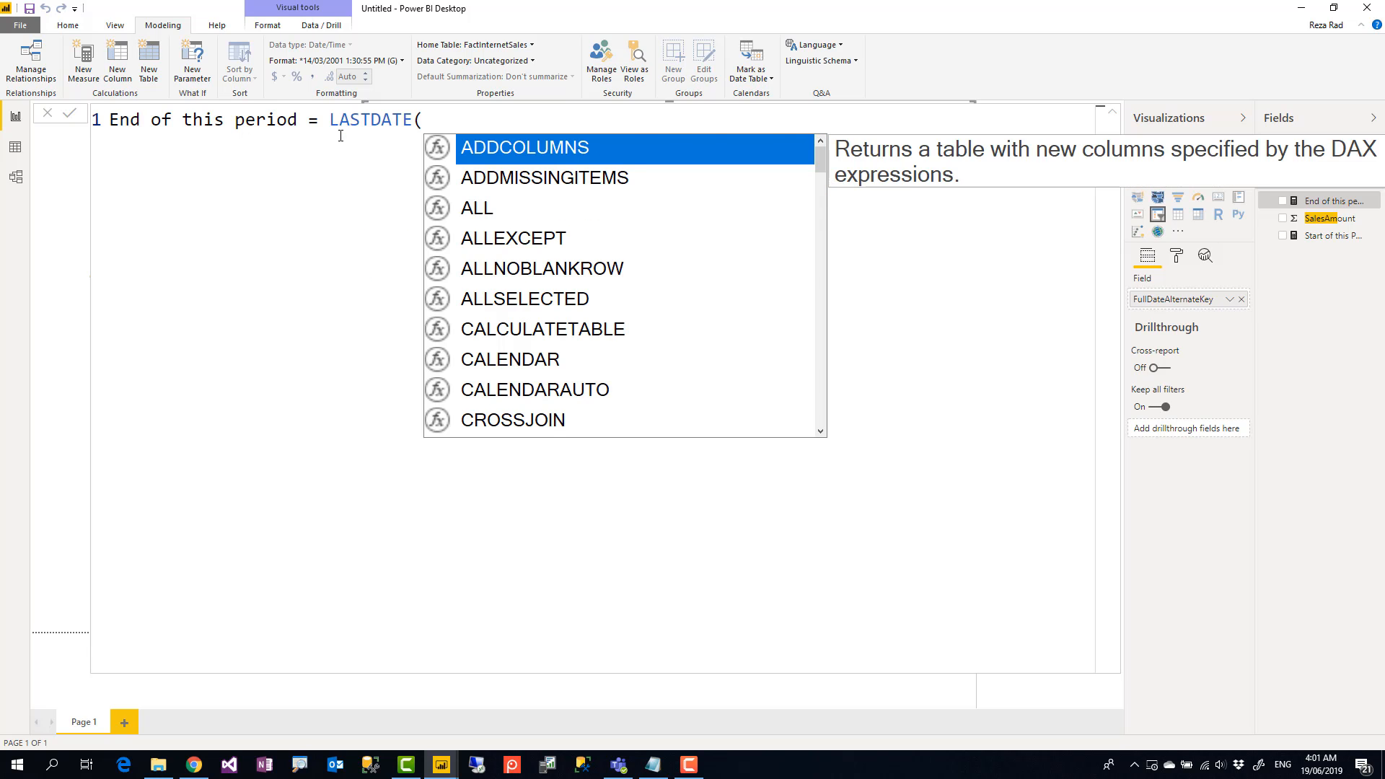
type("ful")
key("Tab")
type(")")
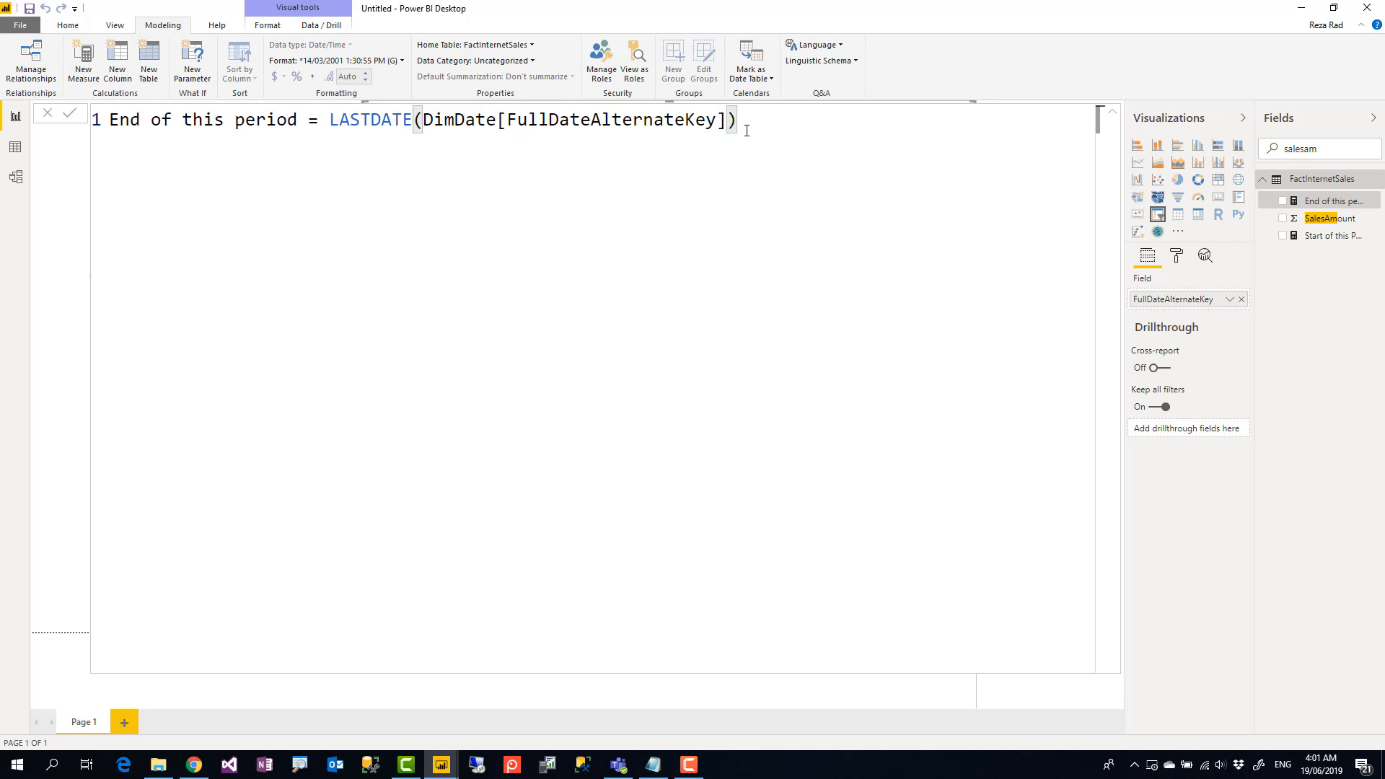
left_click(1114, 116)
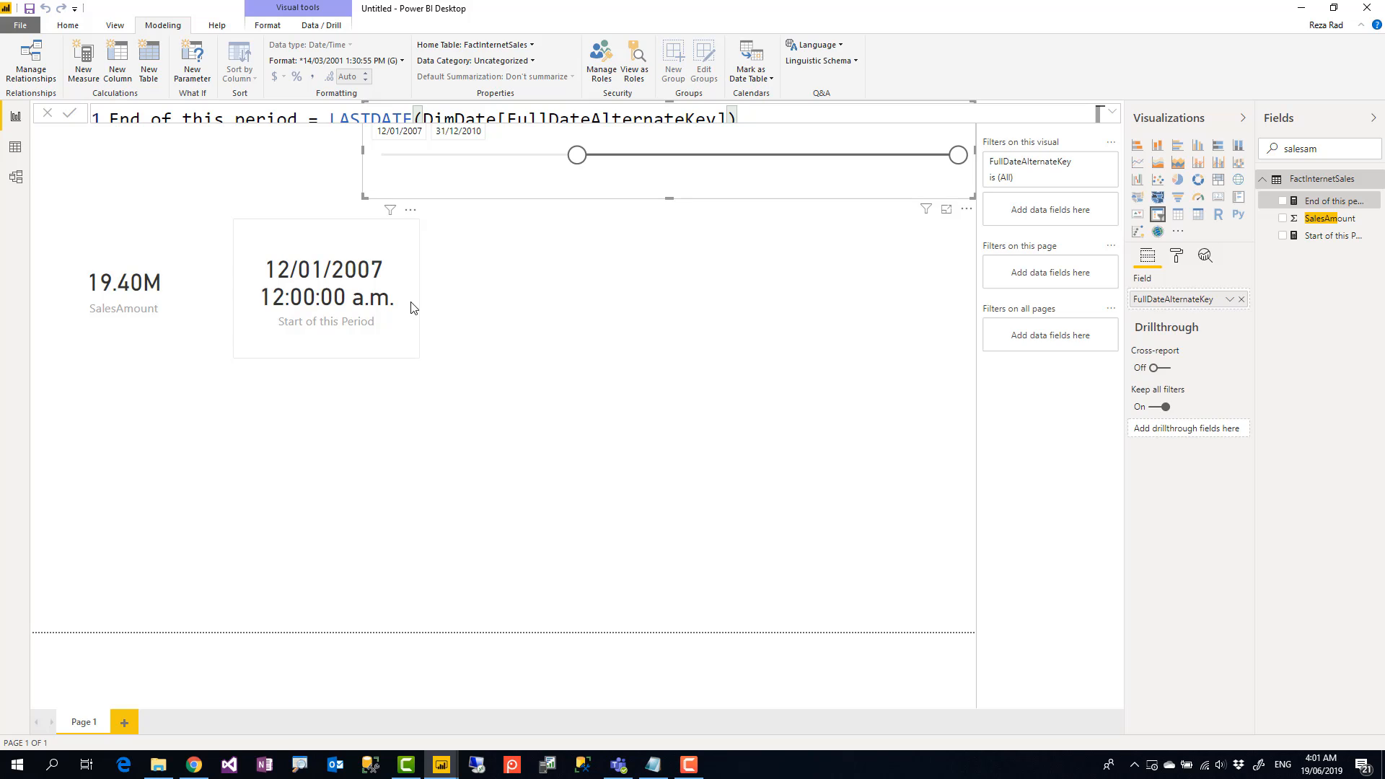
- Add a card showing the End of this period measure and place it right of the Start of this Period card
left_click(721, 300)
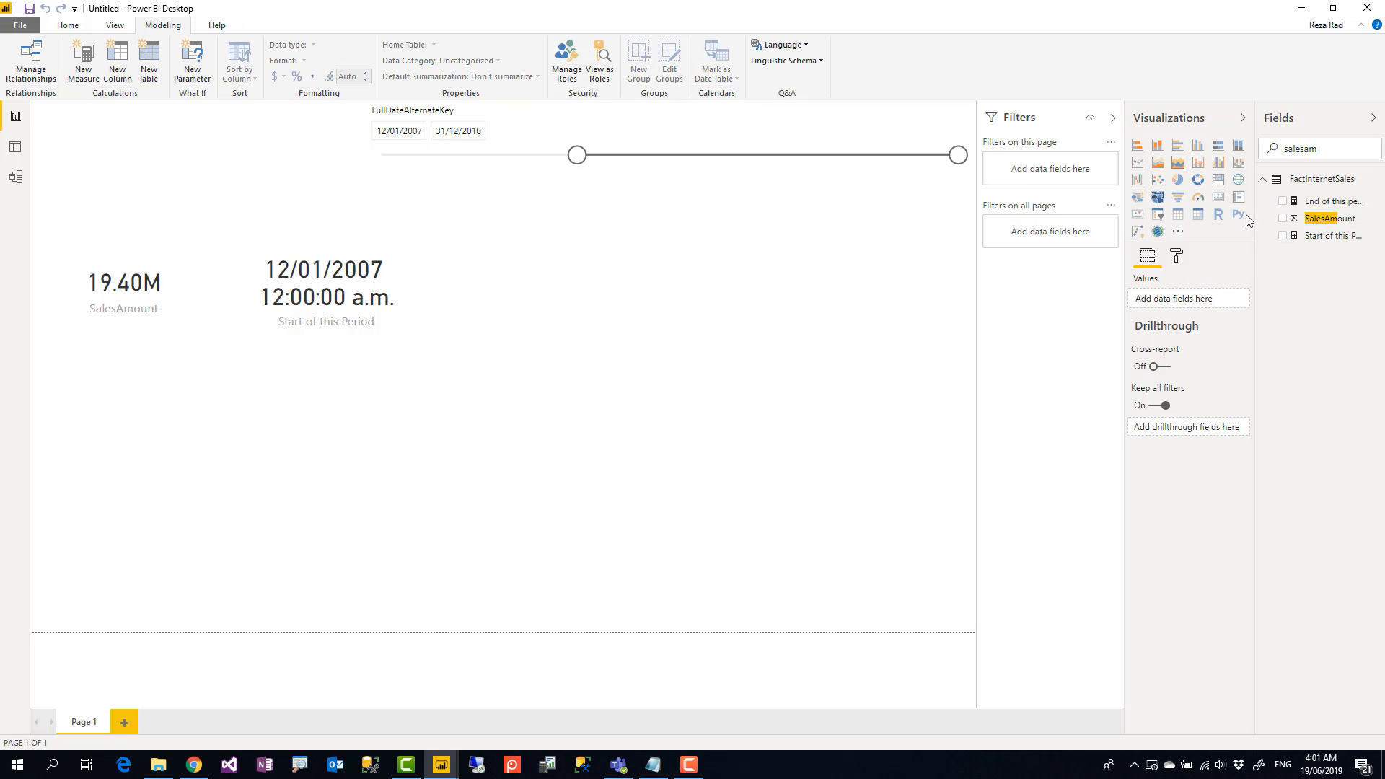
left_click(1218, 202)
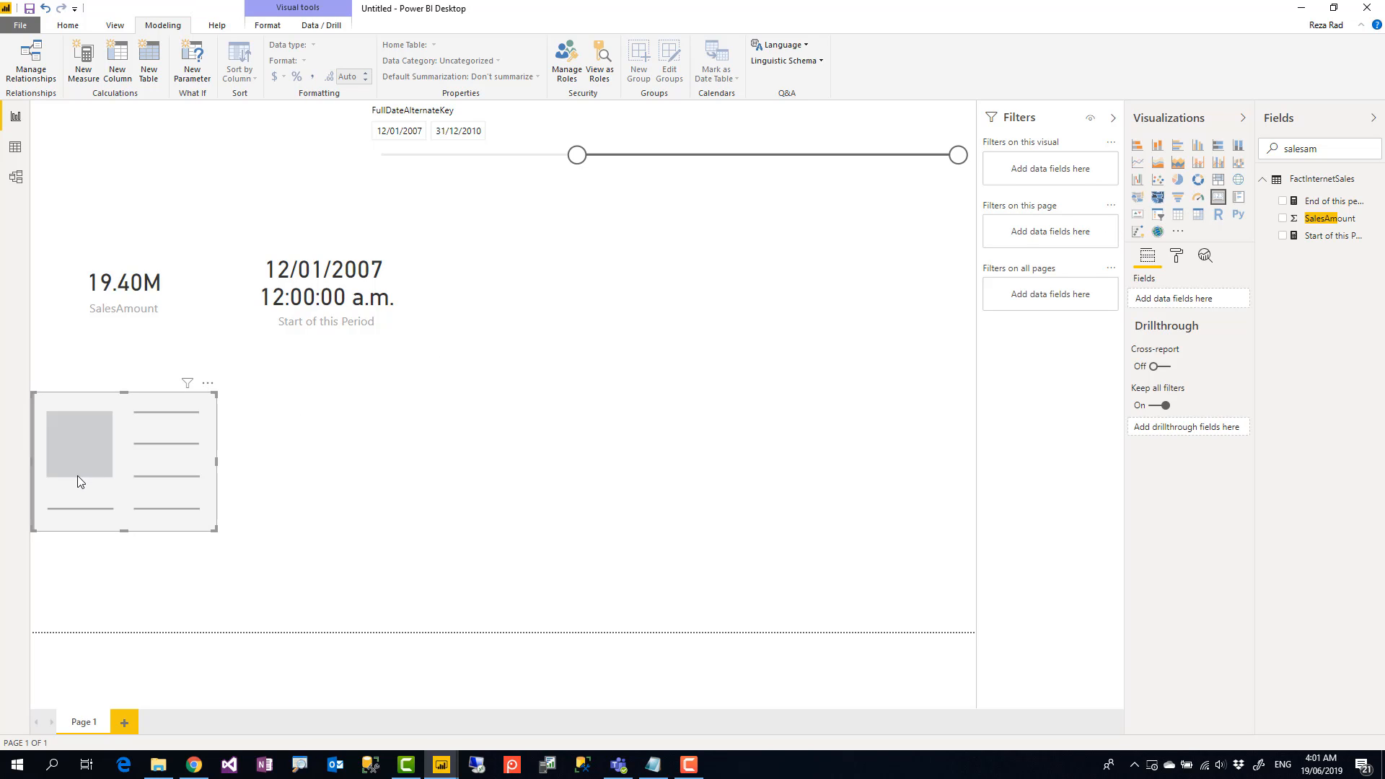
left_click_drag(77, 474, 548, 288)
left_click_drag(1327, 202, 602, 288)
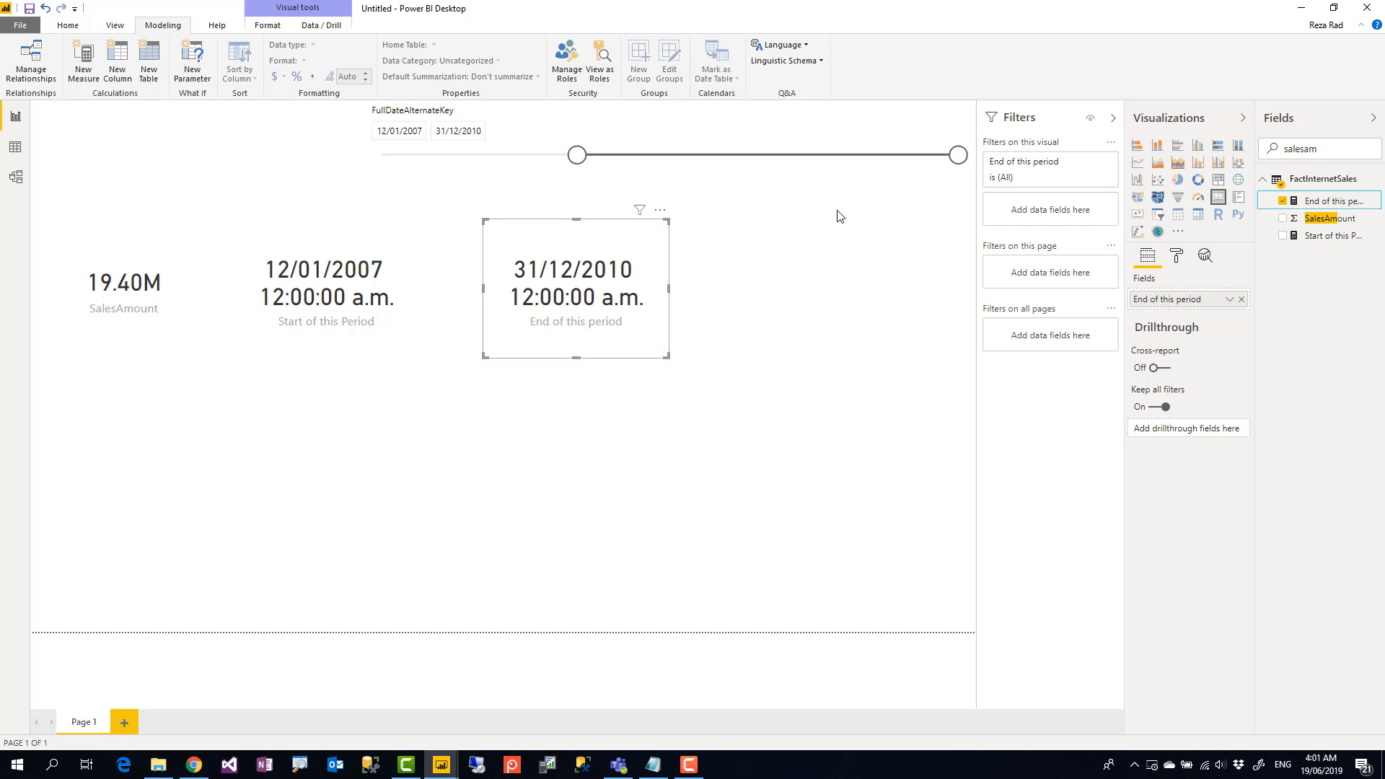
- Set the end date of the FullDateAlternateKey slicer to 12/02/2009
left_click_drag(957, 154, 821, 144)
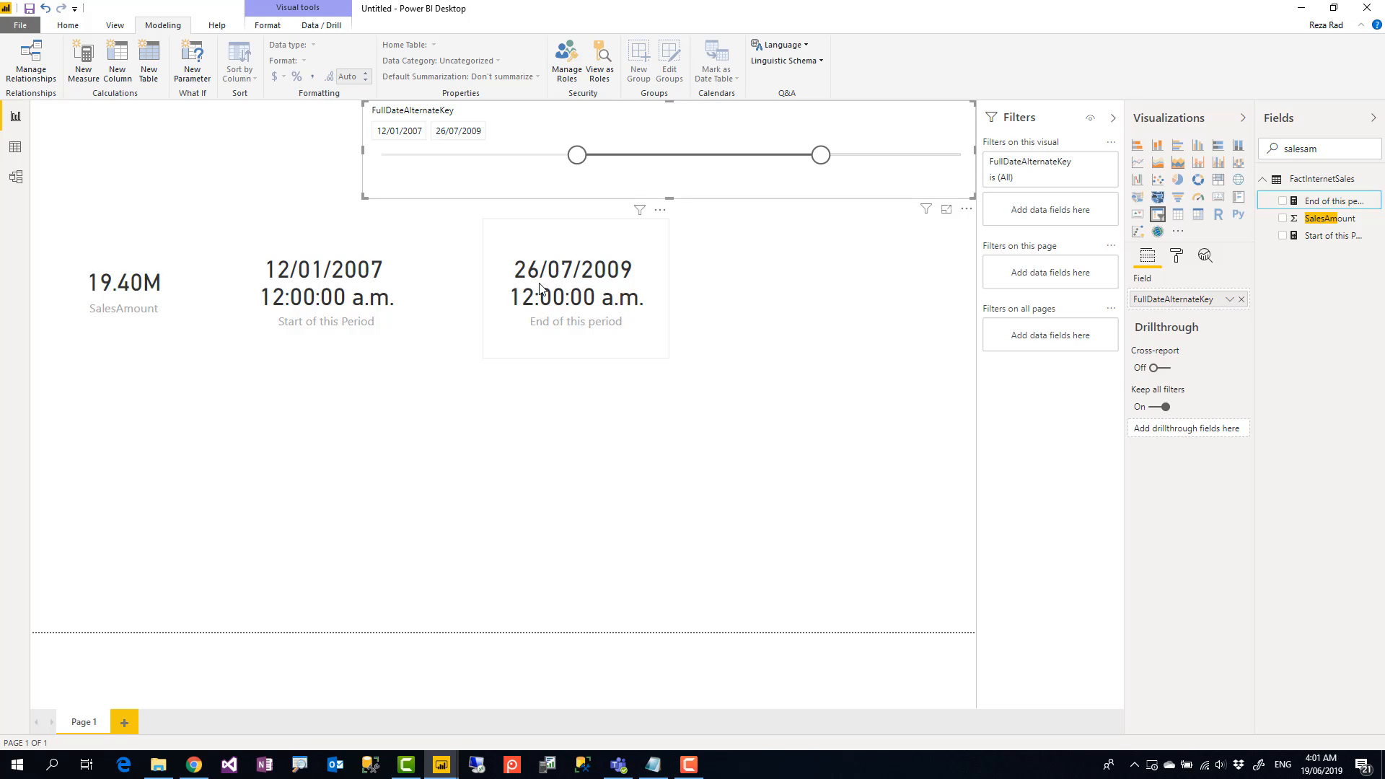
left_click_drag(820, 155, 777, 156)
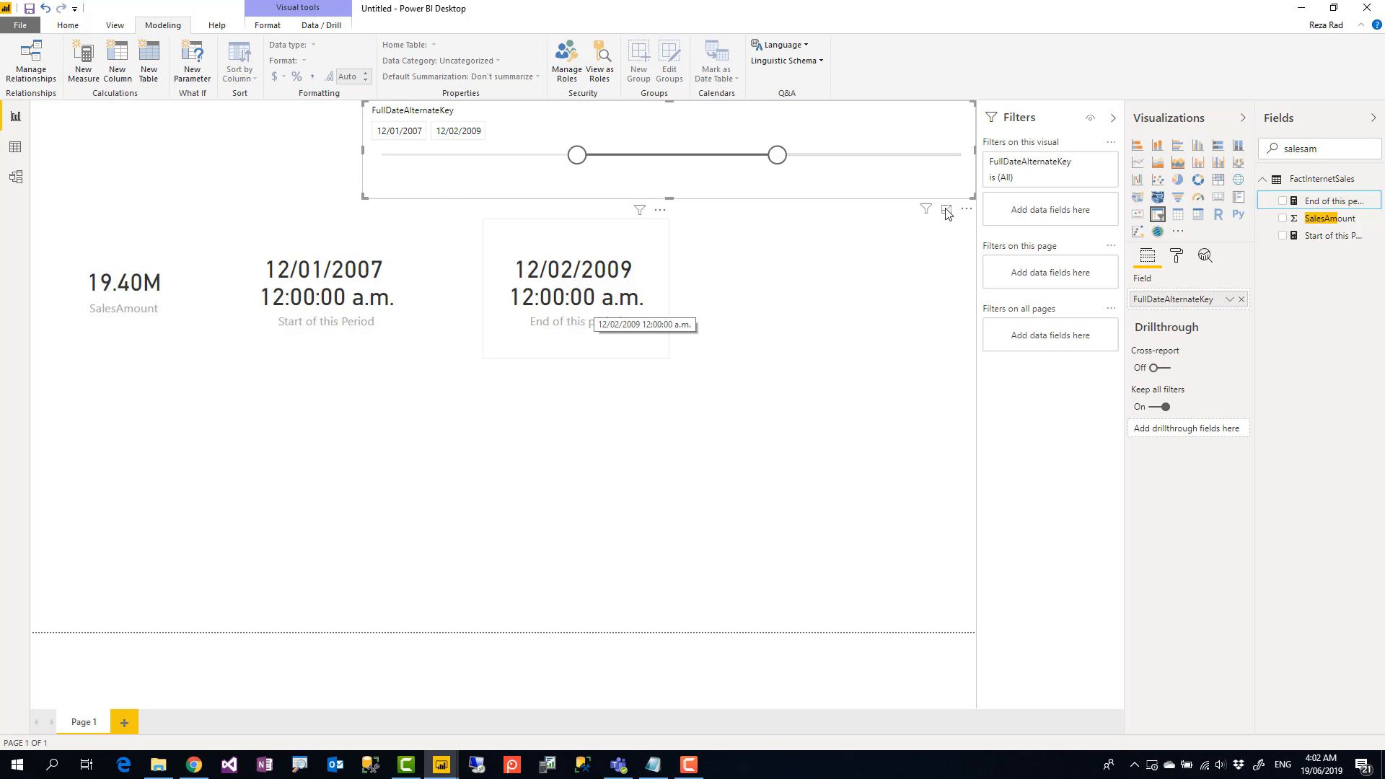
- Create a new measure in FactInternetSales, enlarge its formula editor and name the measure "Days in this Period"
right_click(1313, 186)
left_click(1304, 200)
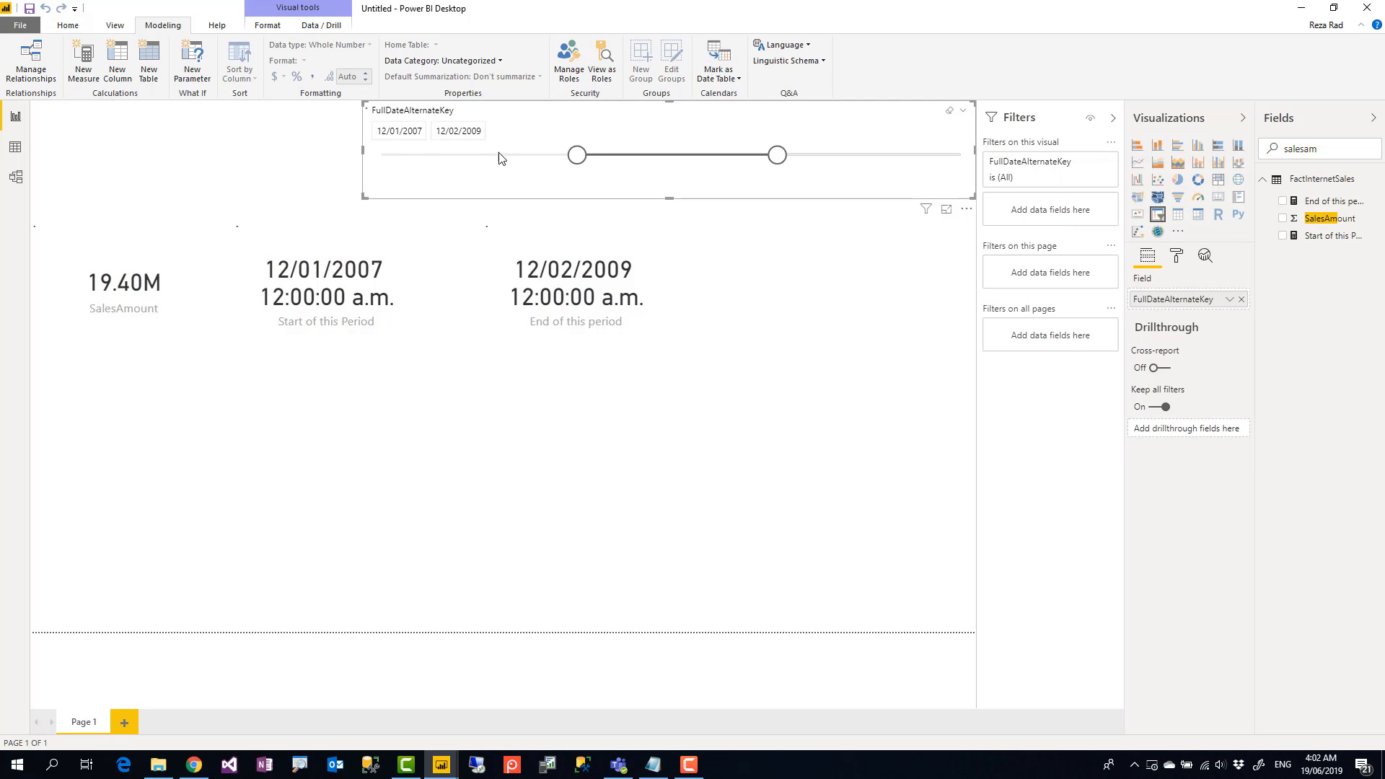
double_click(155, 117)
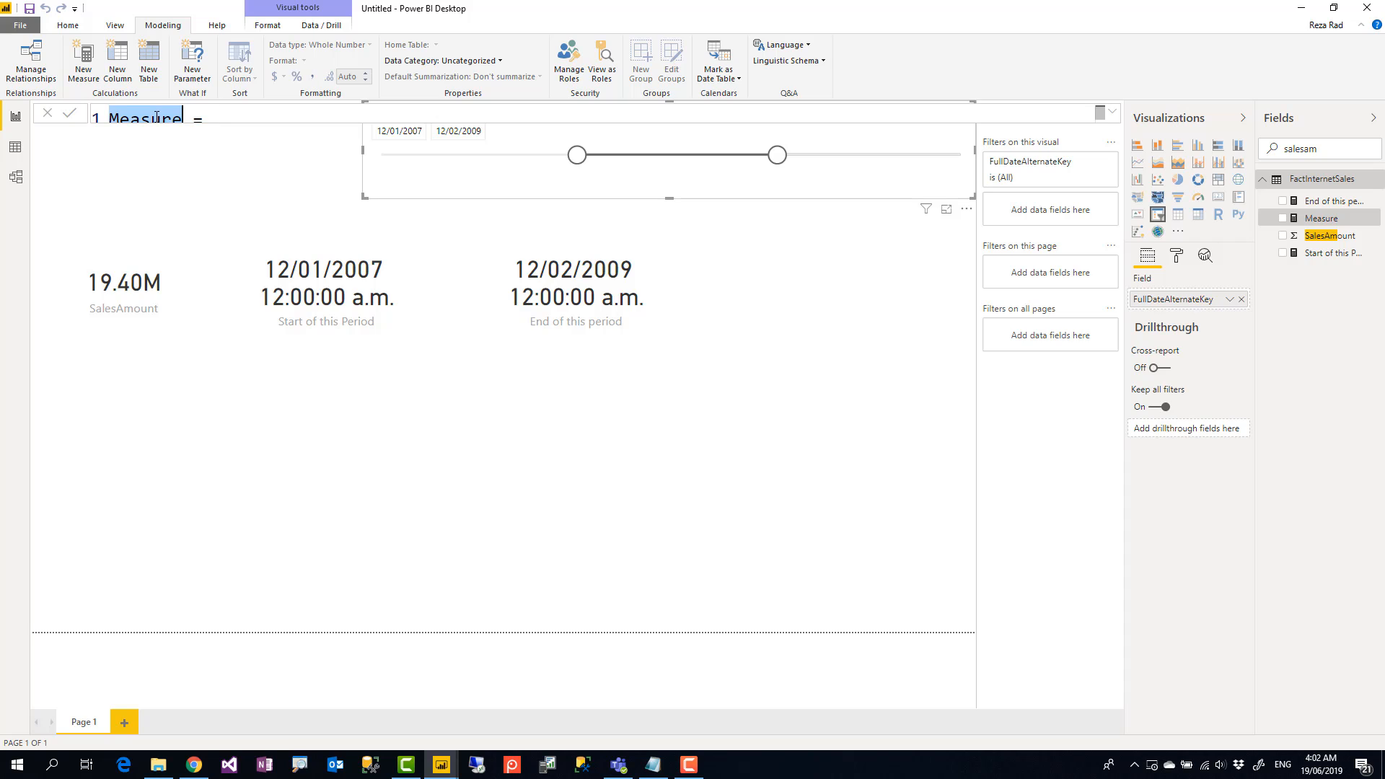
left_click(1112, 112)
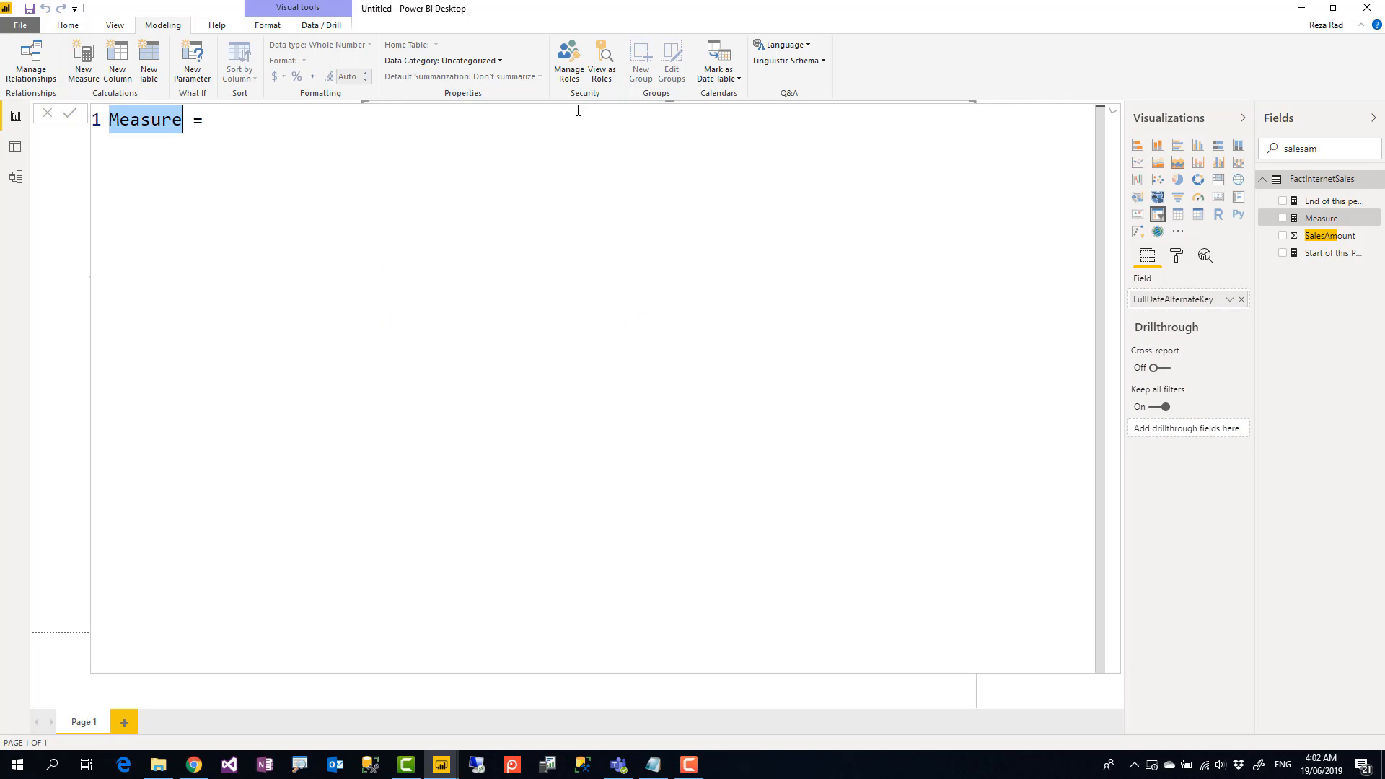
type("Days in t")
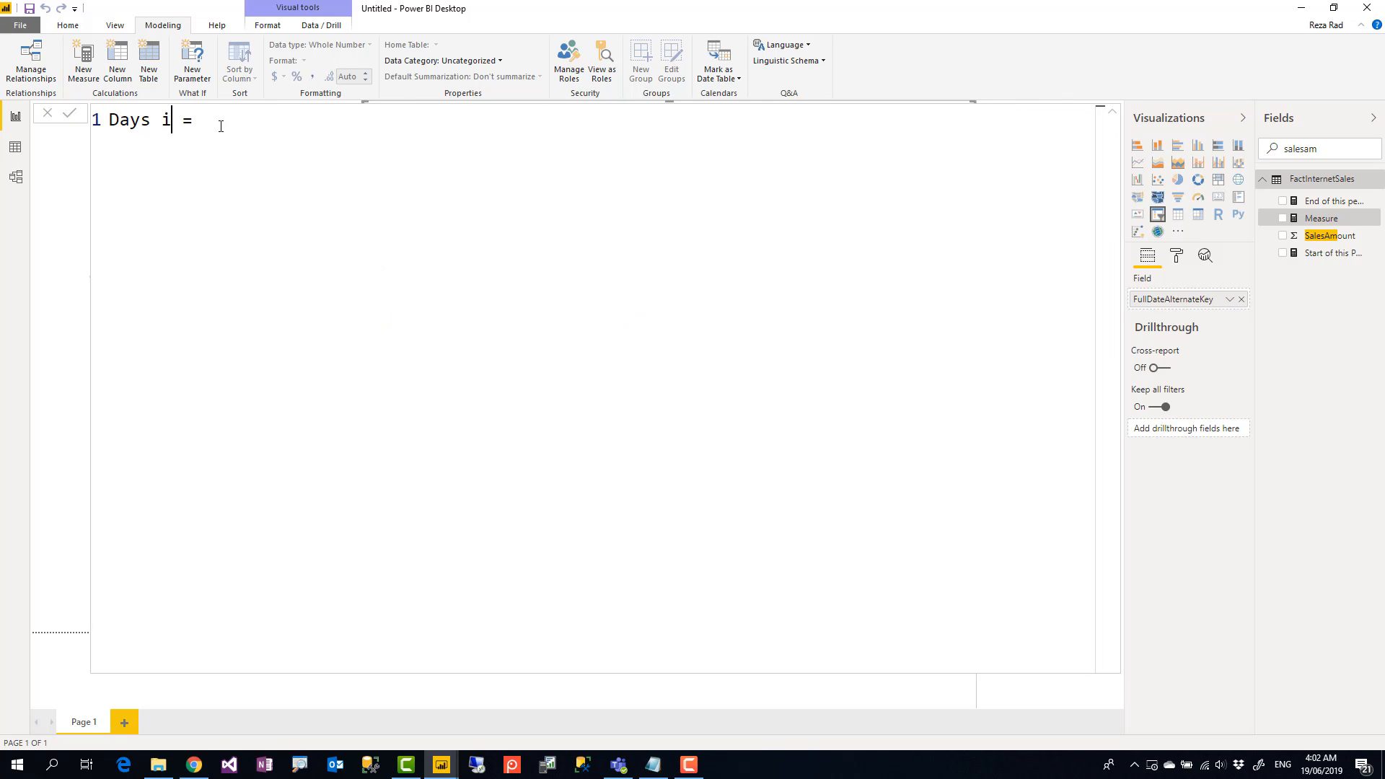
type("his Period")
- Define the Days in this Period measure as DATEDIFF([Start of this Period],[End of this period],DAY)
type("date")
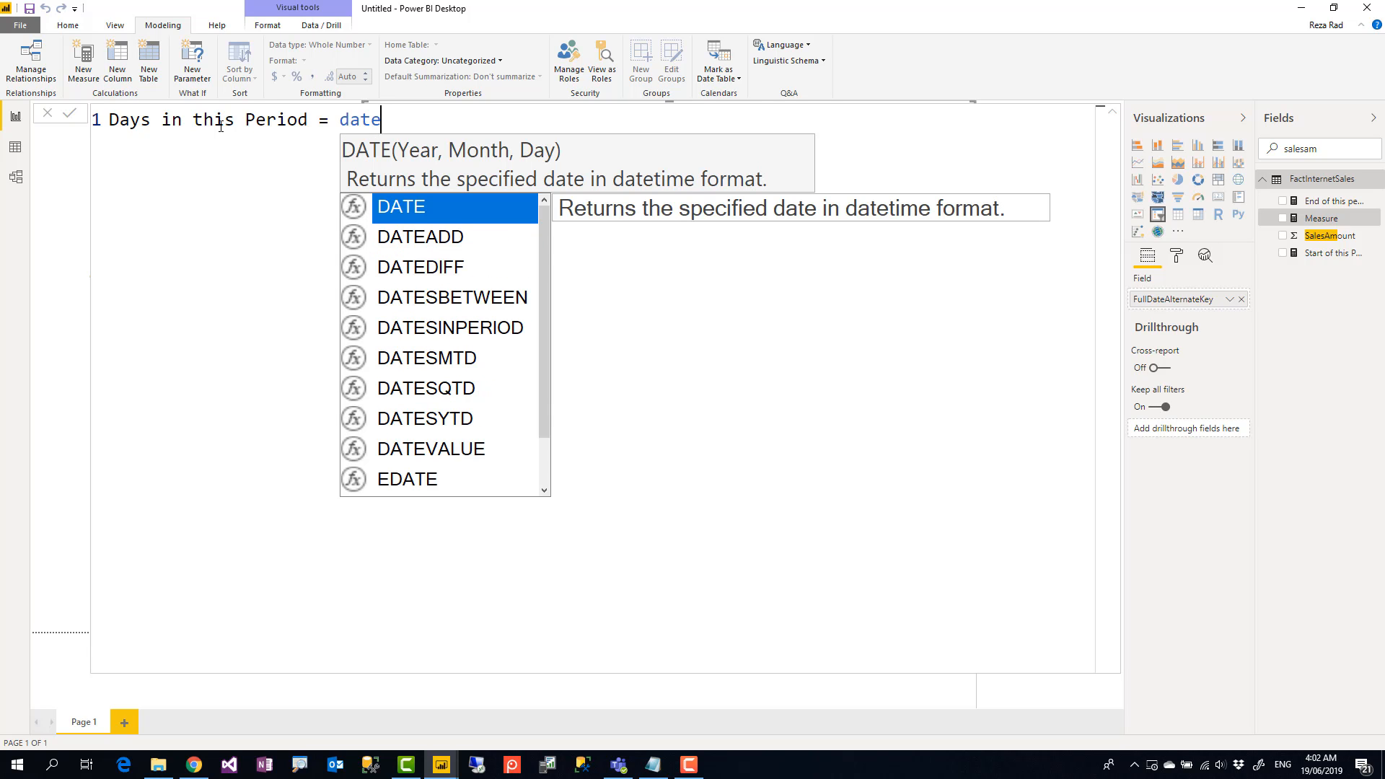
key("Down")
key("Down")
key("Tab")
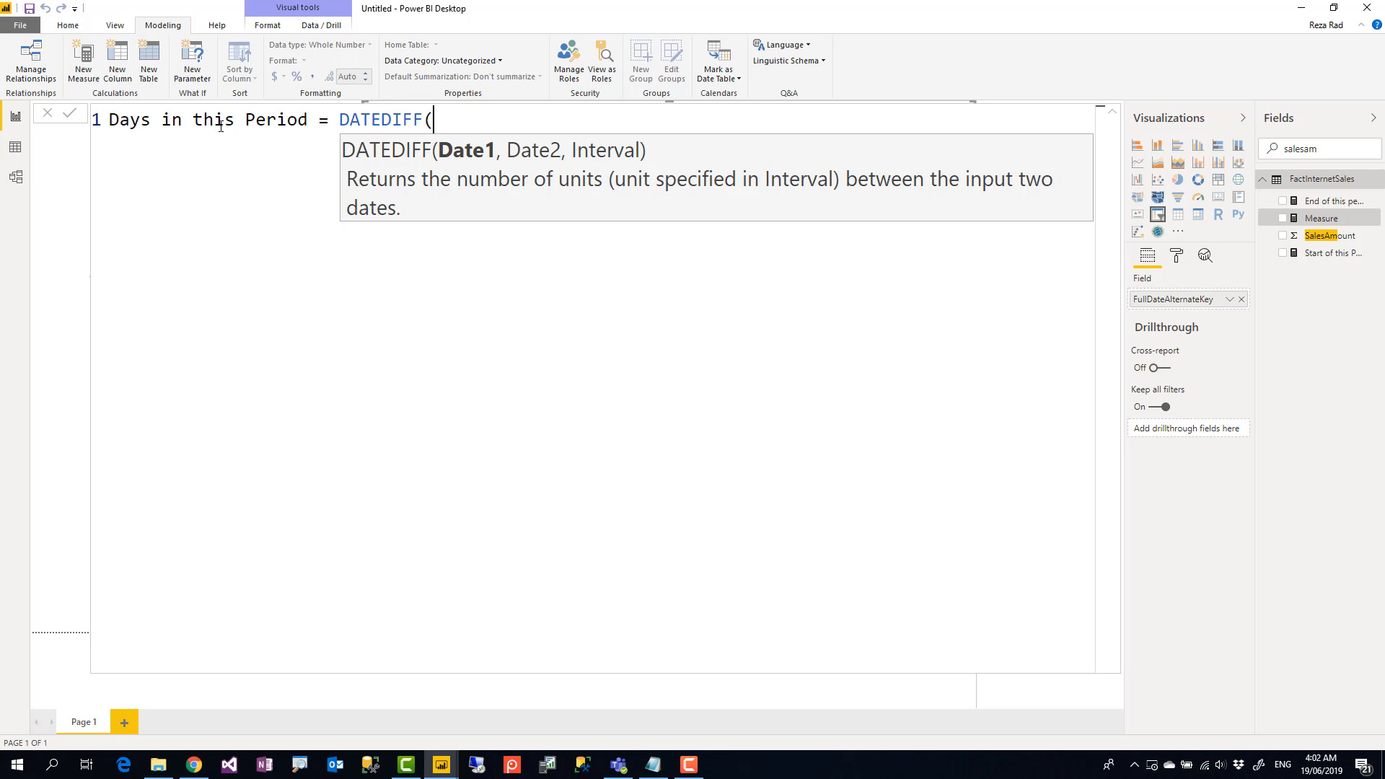
type("star")
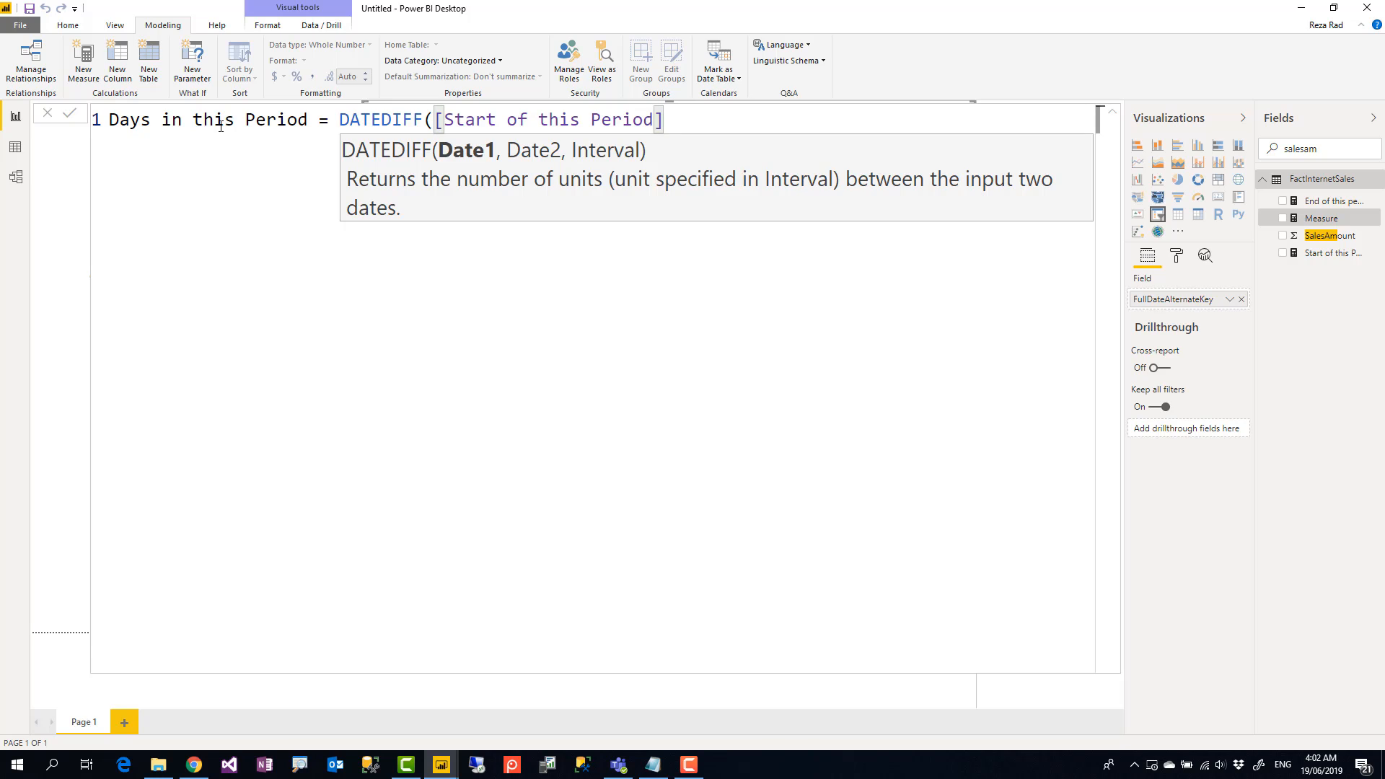
type(",")
key("shift+Return")
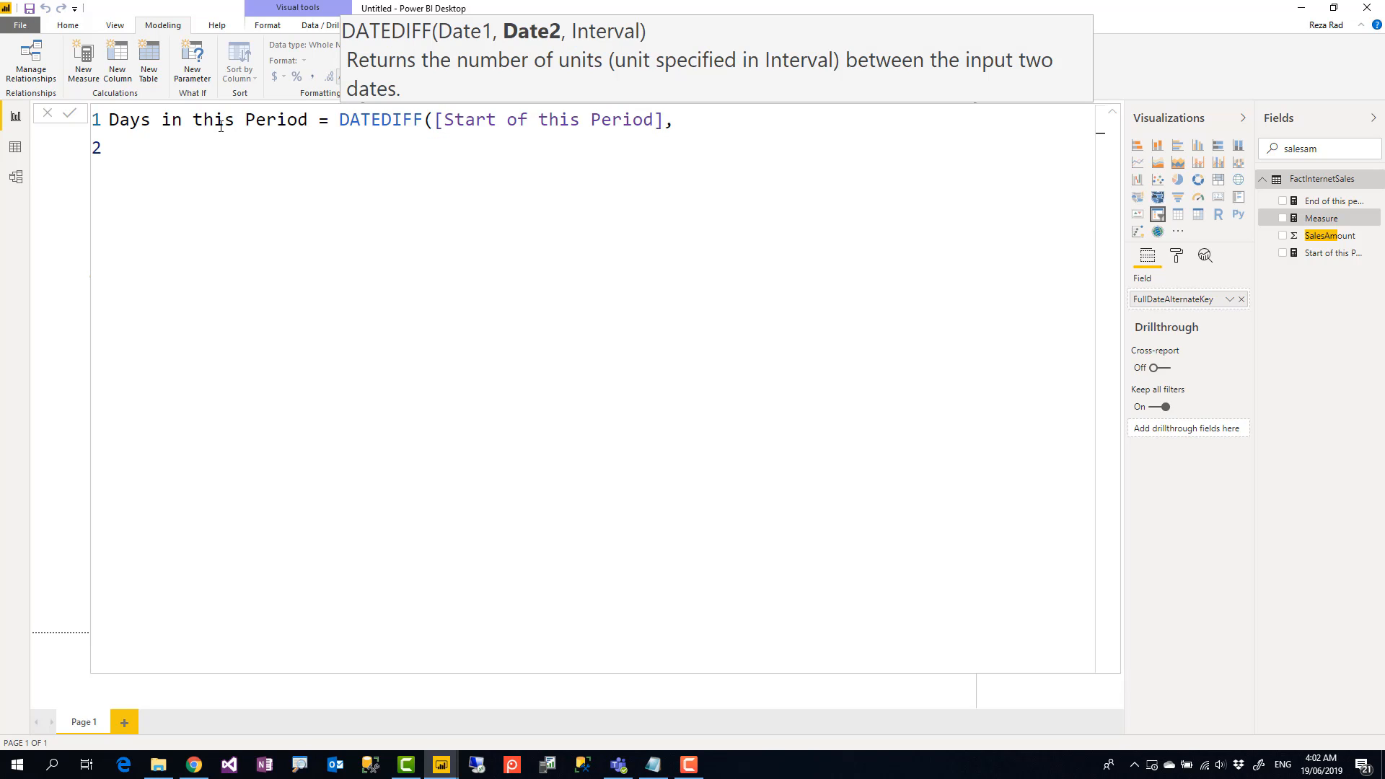
type("end")
key("Tab")
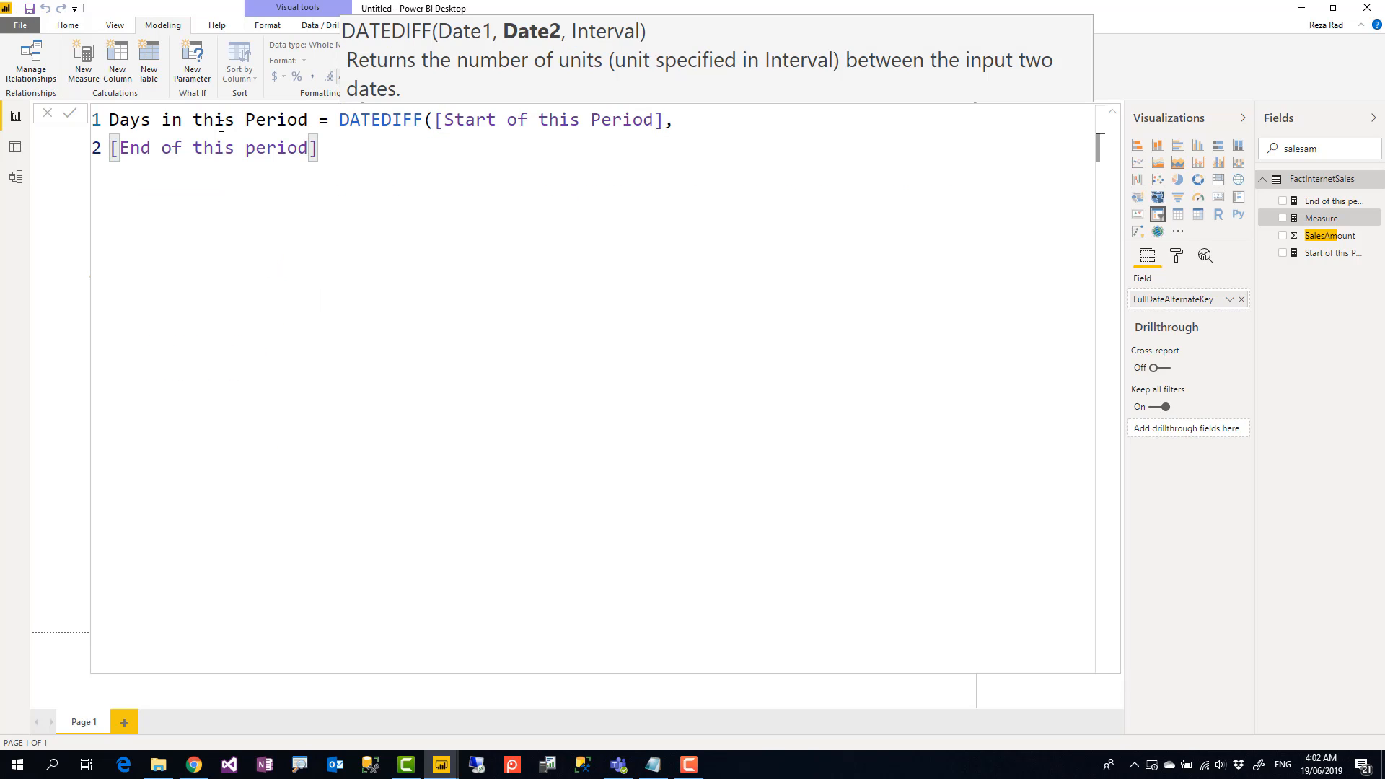
type(",")
key("shift+Return")
key("Tab")
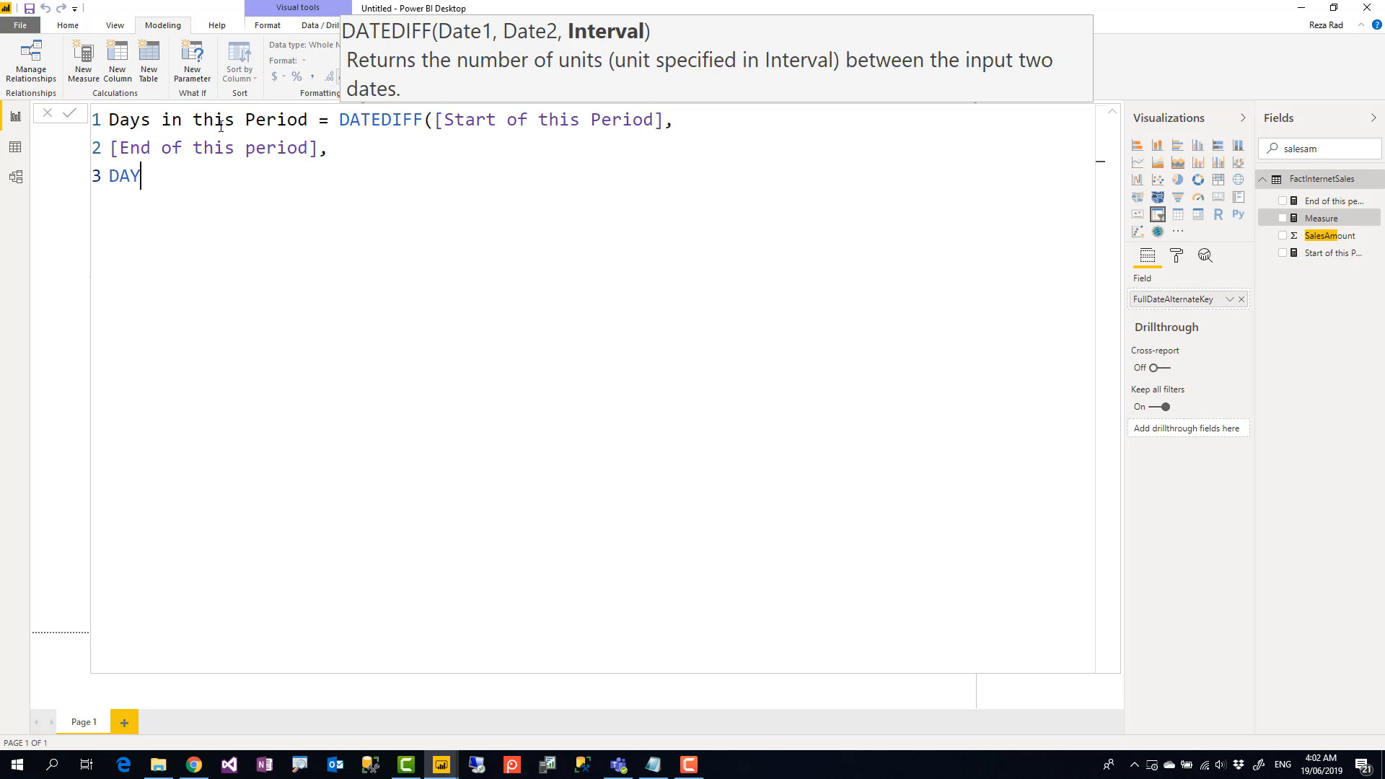
type(")")
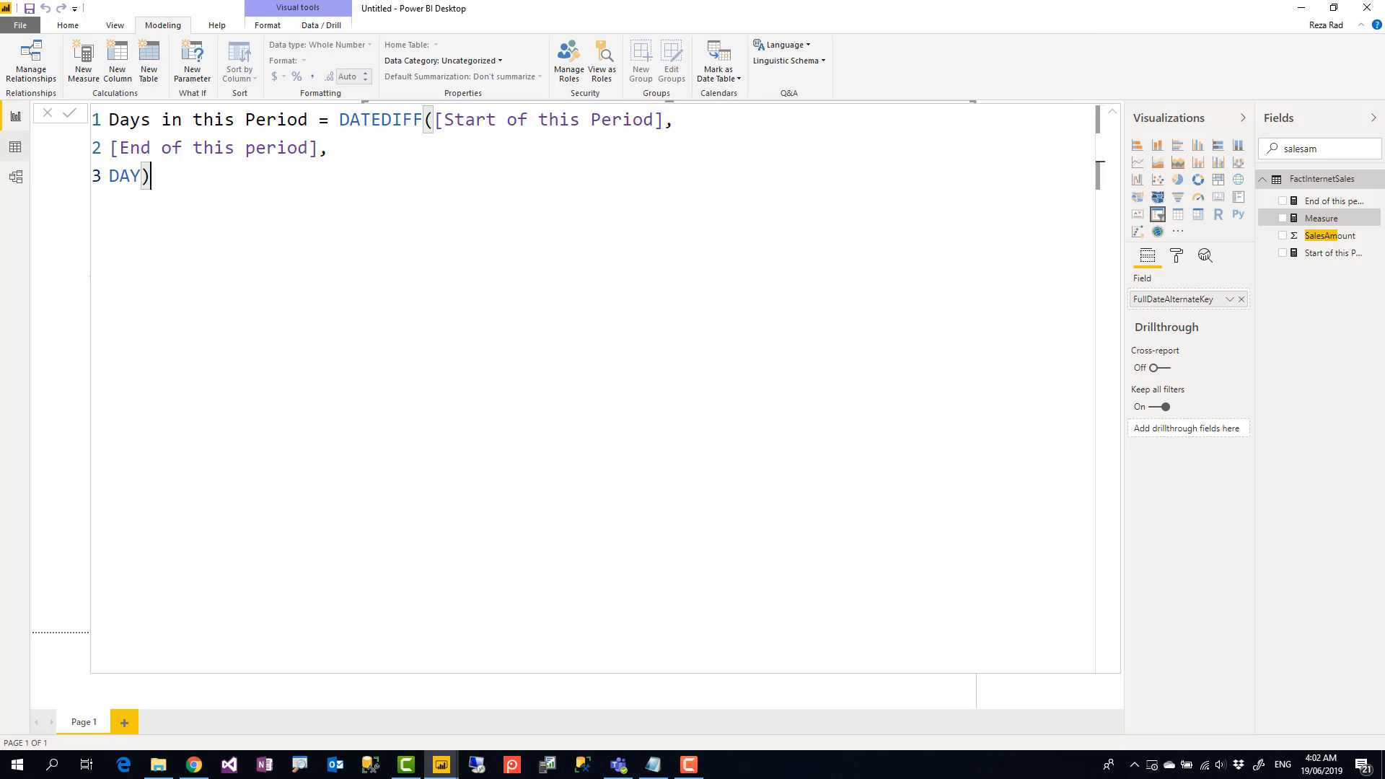
- Put DATEDIFF and each argument on separate lines with the arguments indented, then commit the measure and collapse the formula editor
left_click(340, 123)
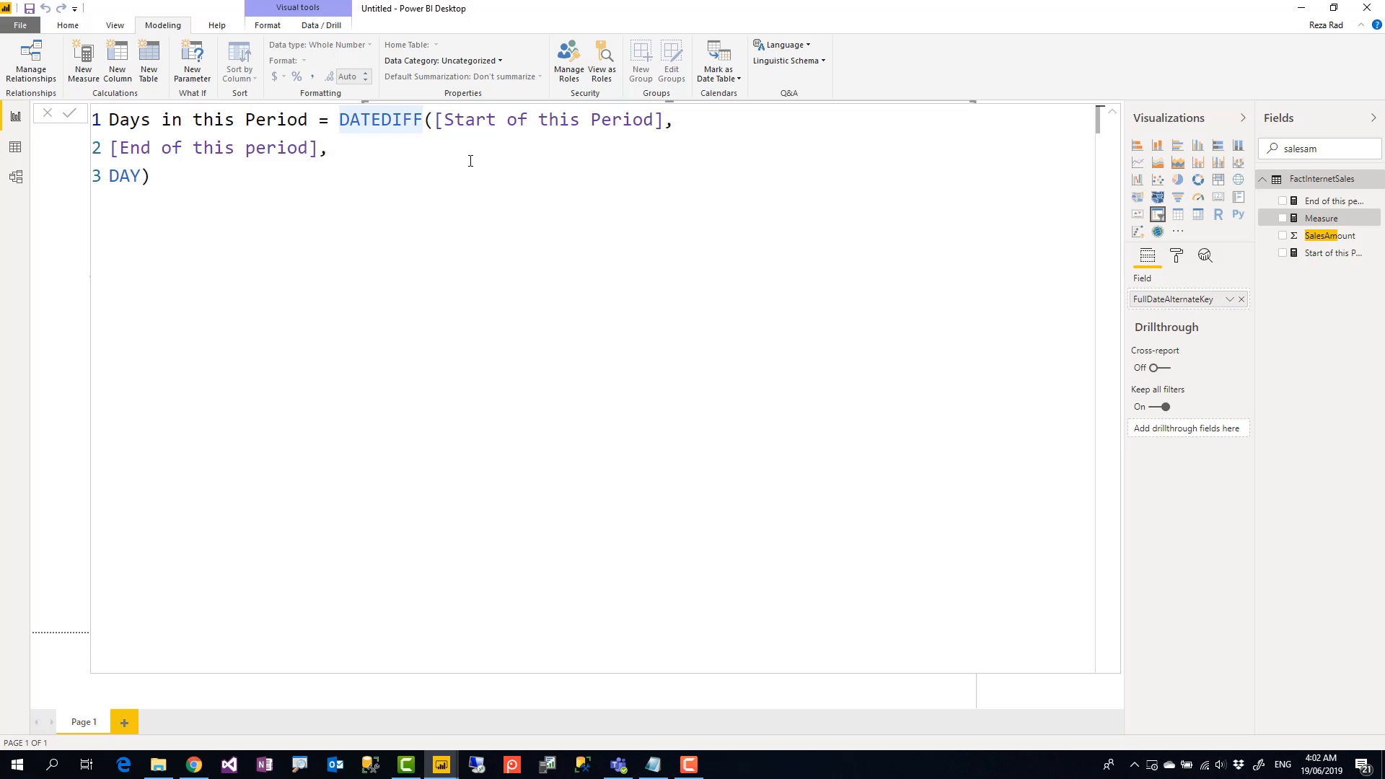
key("shift+Return")
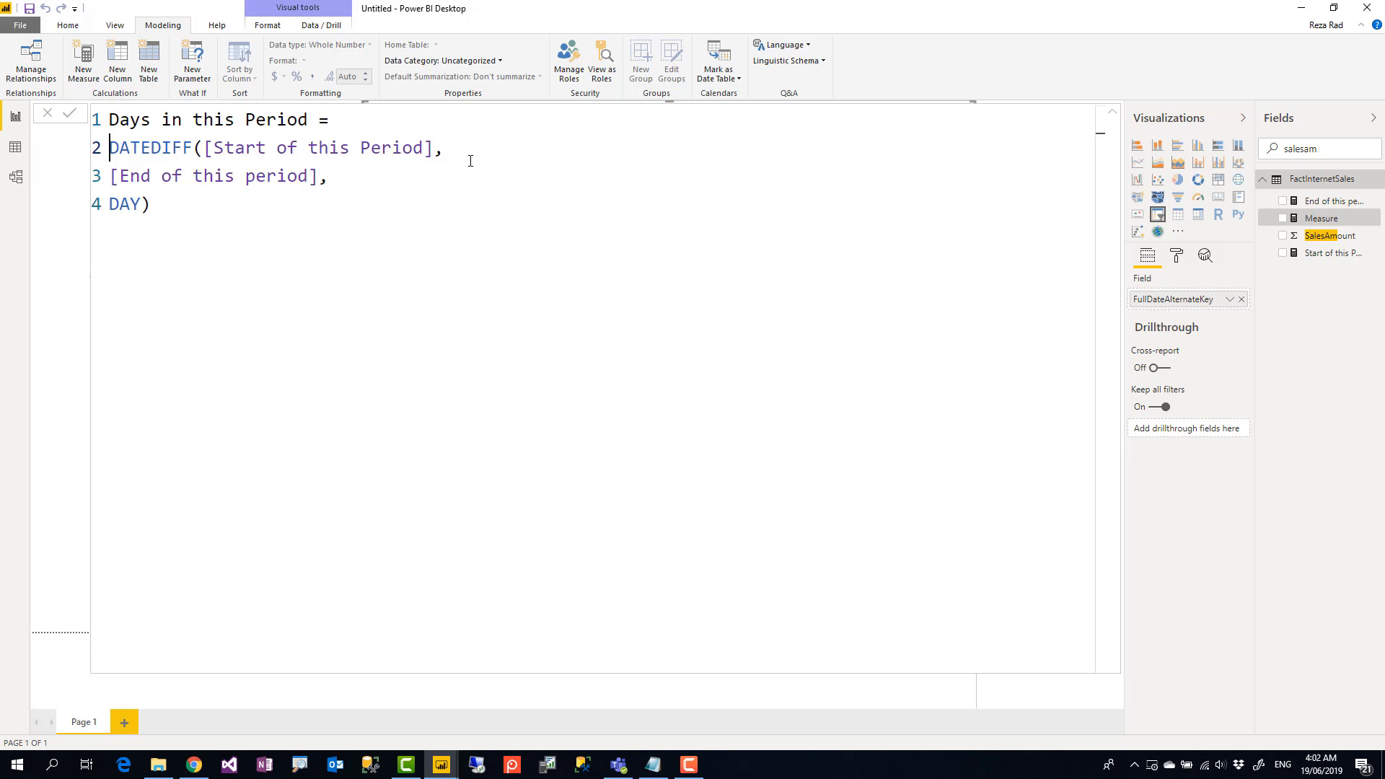
left_click(205, 149)
key("shift+Return")
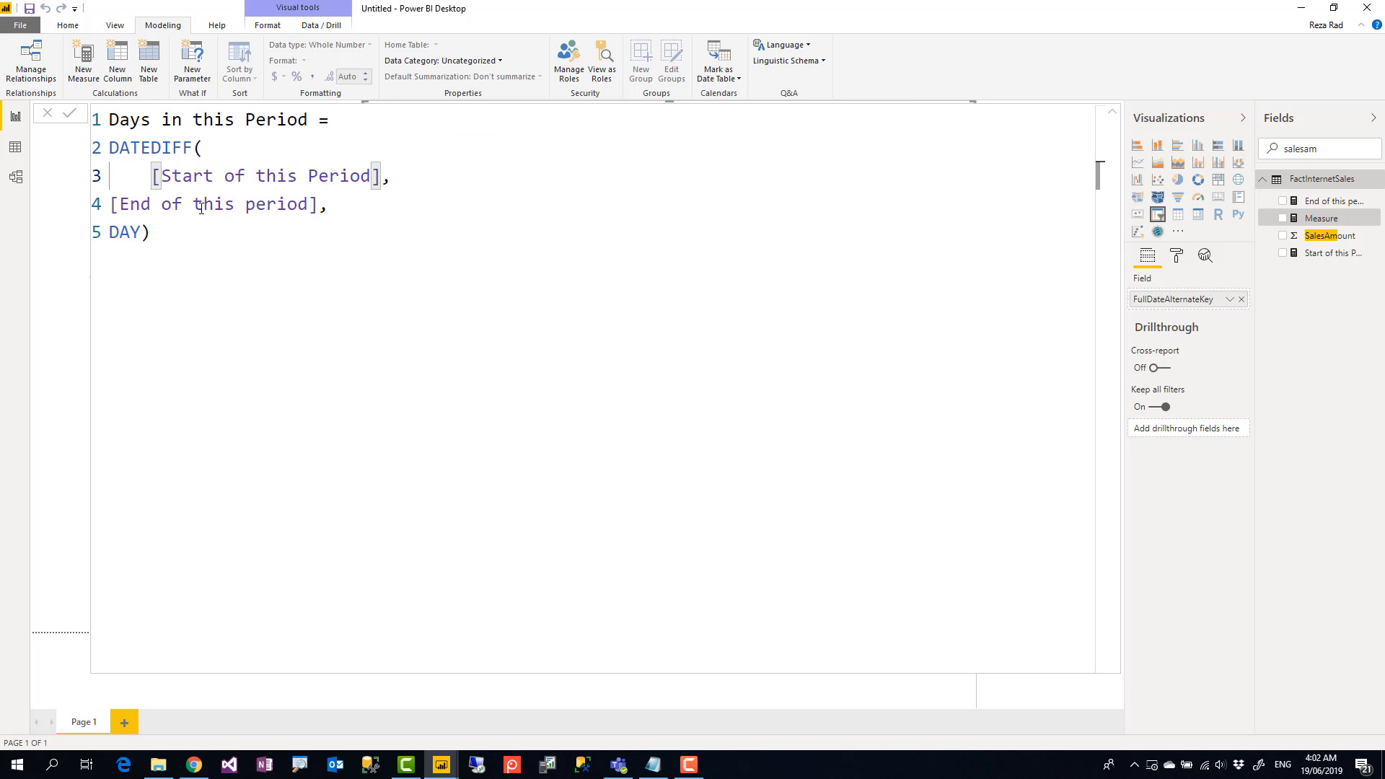
key("Down")
key("Tab")
key("Down")
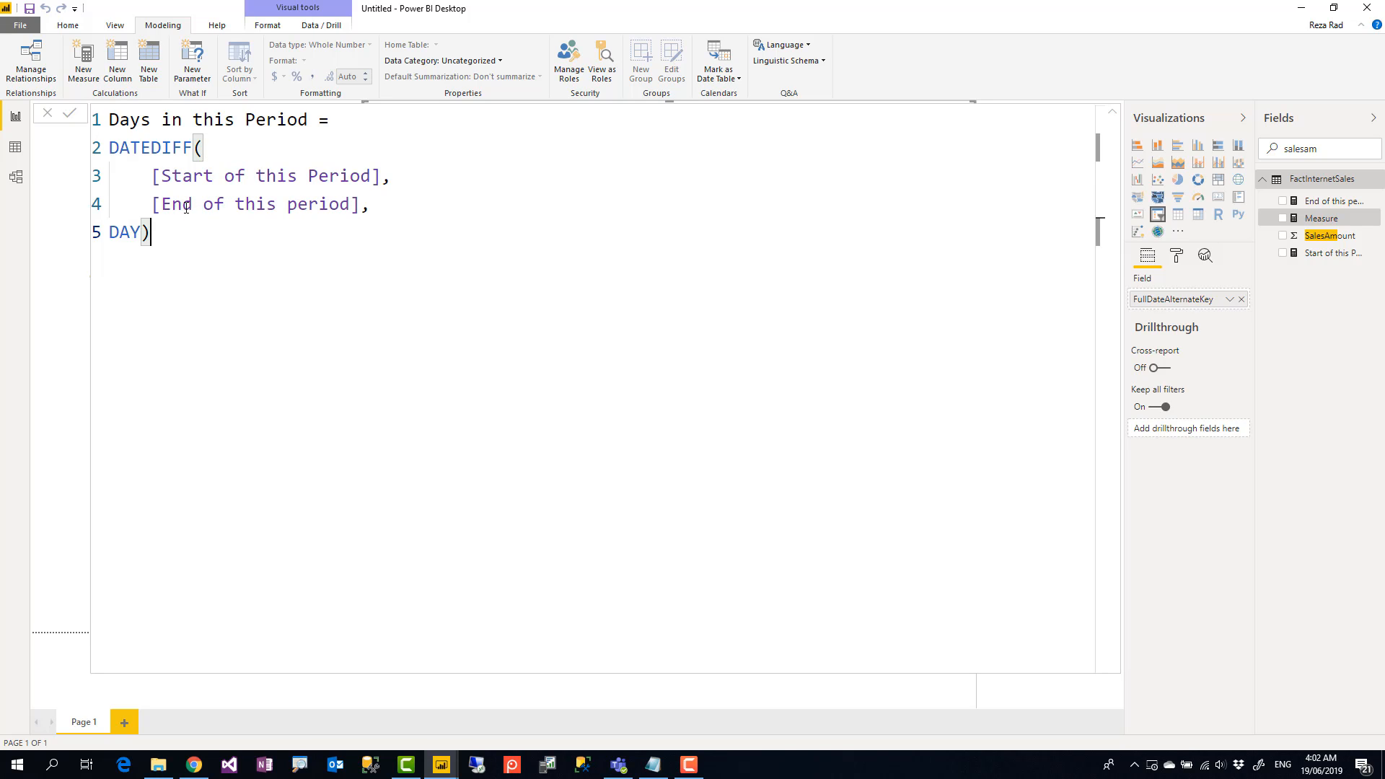
key("Home")
key("Tab")
key("End")
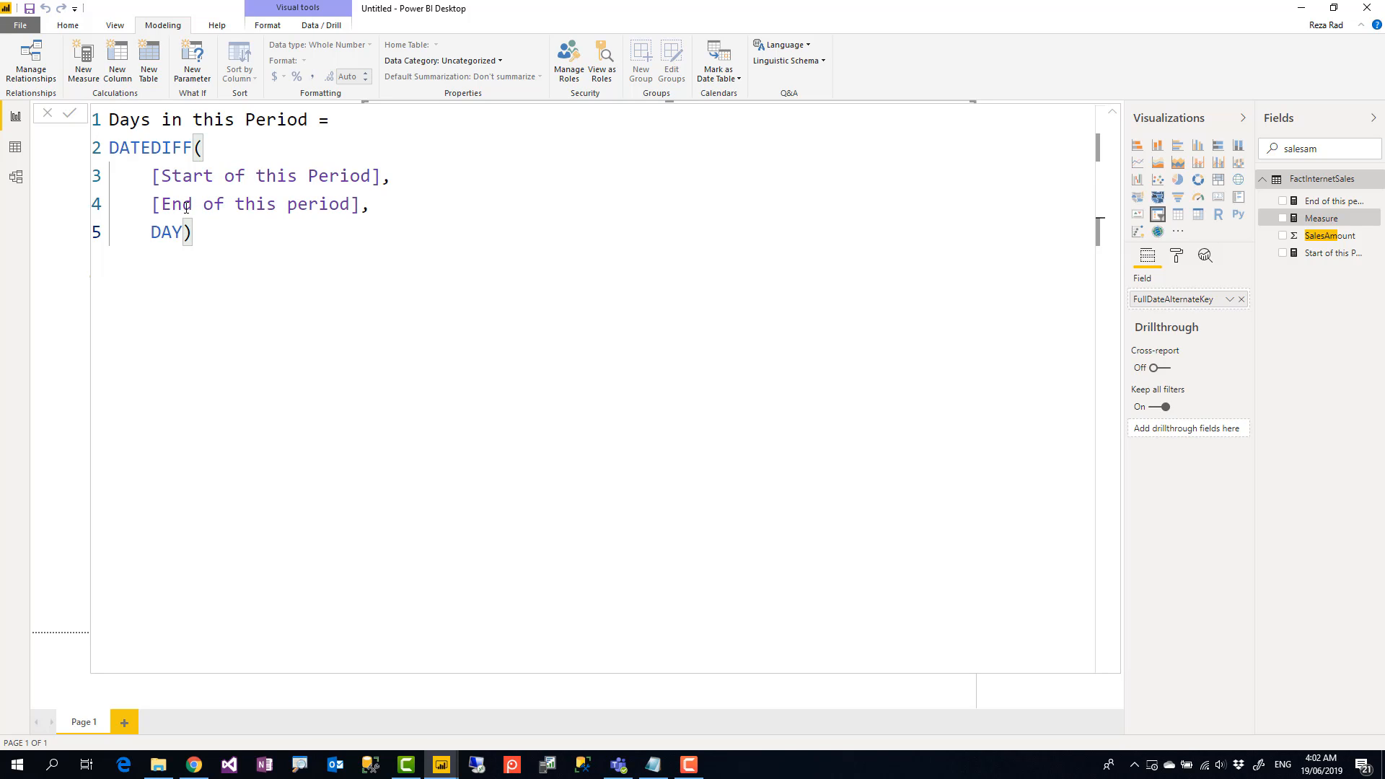
key("Return")
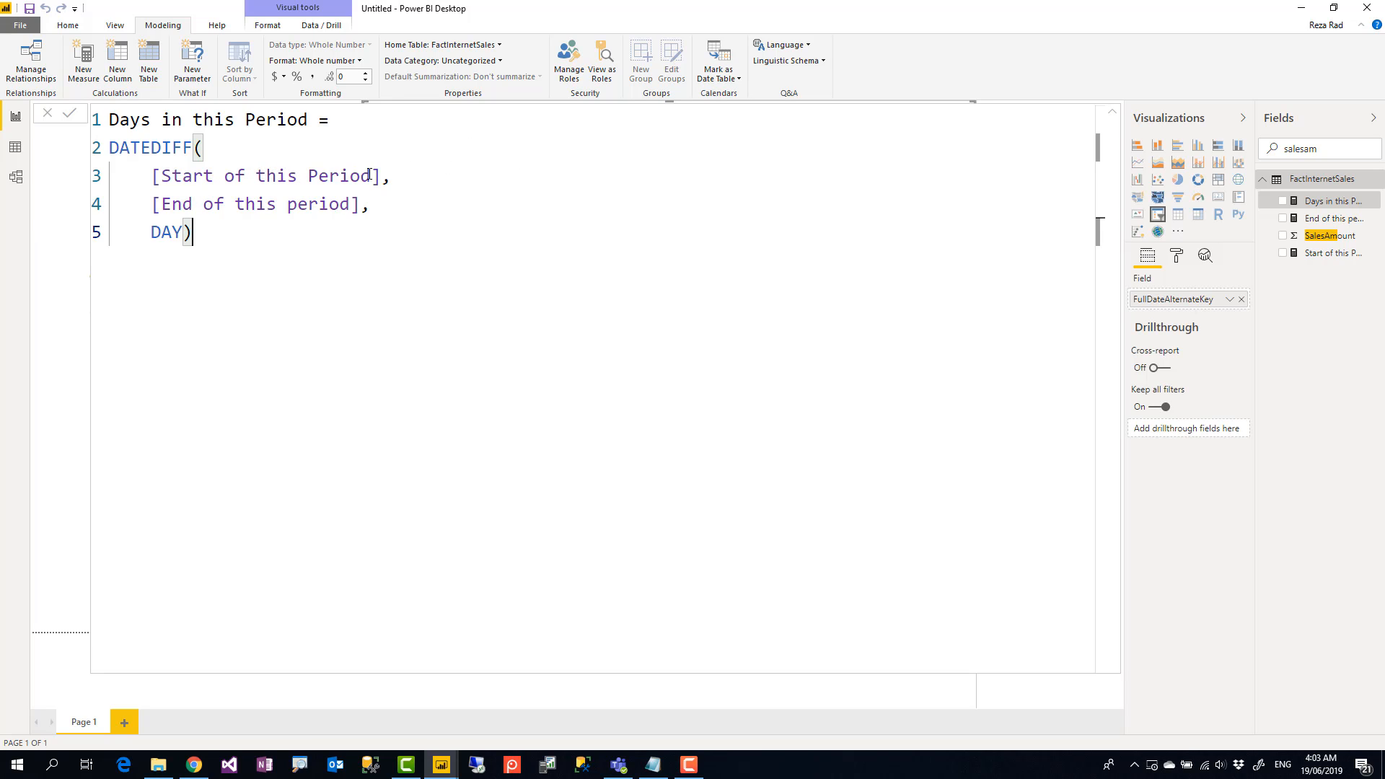
left_click(1113, 119)
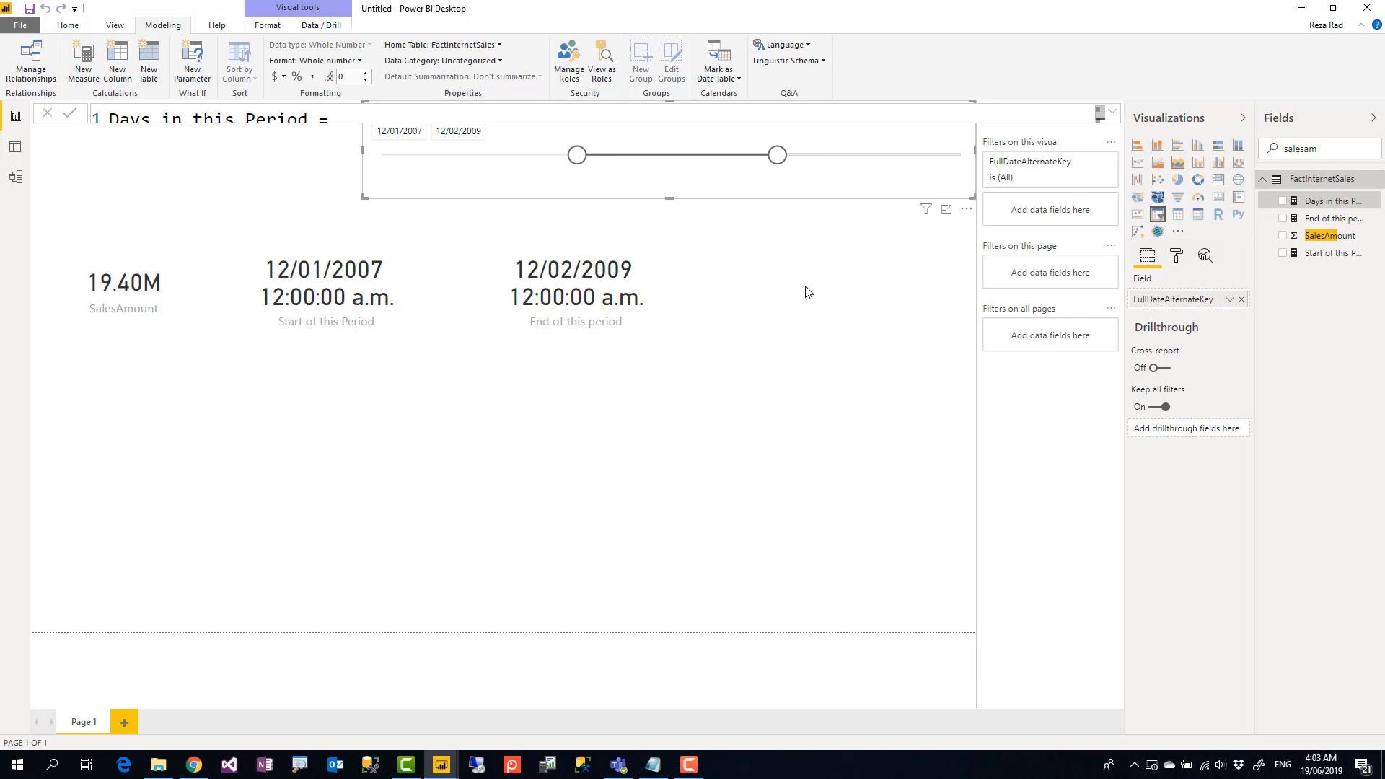
- Add a separate card showing the Days in this Period measure to the right of the End of this period card, keeping the date slicer
left_click(1217, 196)
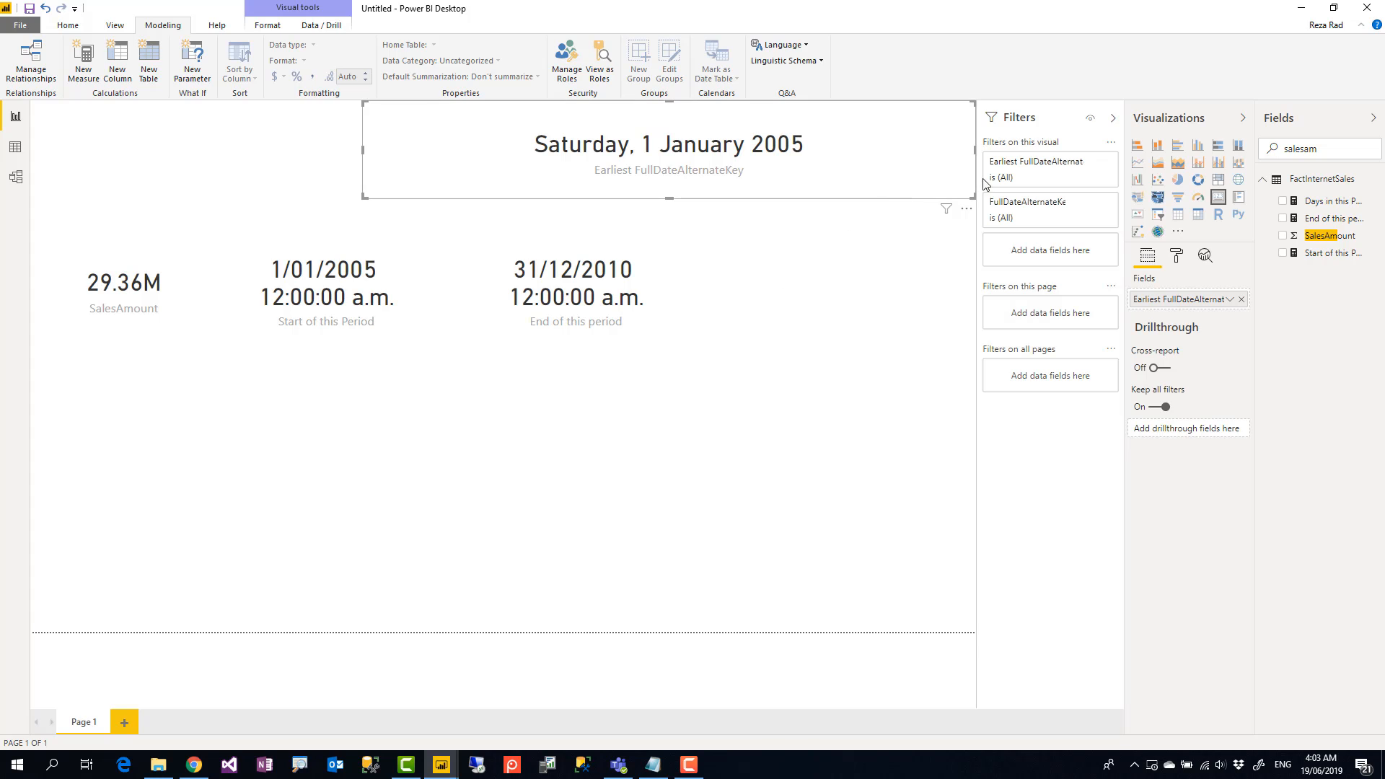
key("ctrl+z")
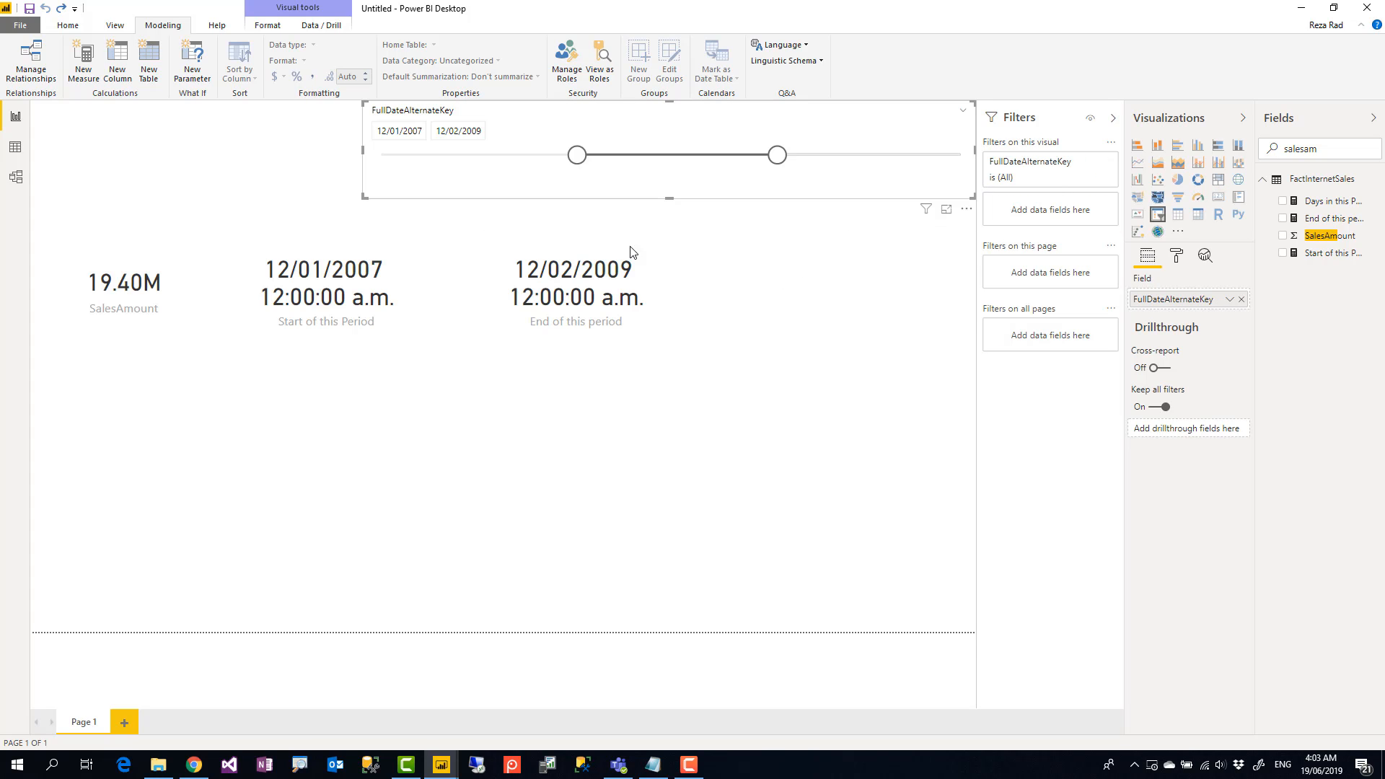
left_click(830, 283)
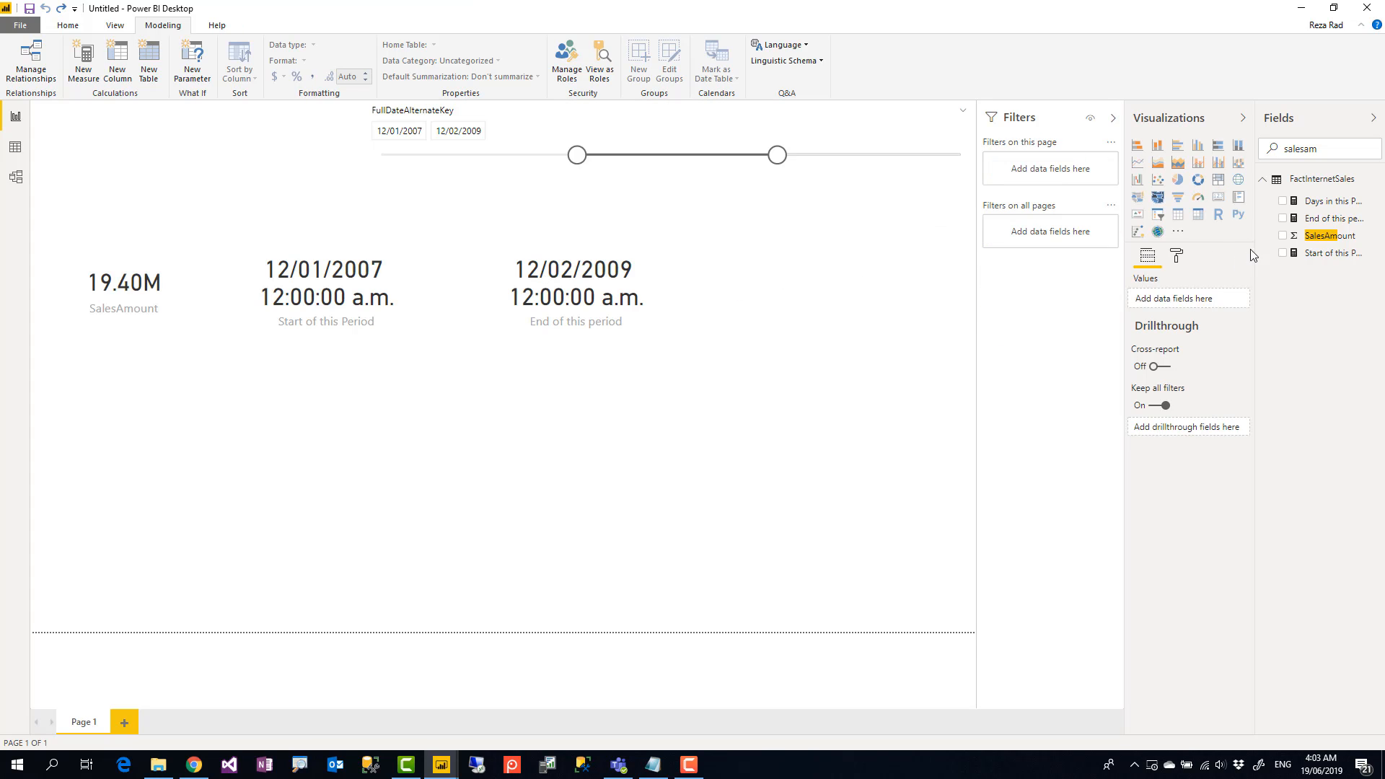
left_click(1217, 196)
left_click_drag(1330, 202, 836, 281)
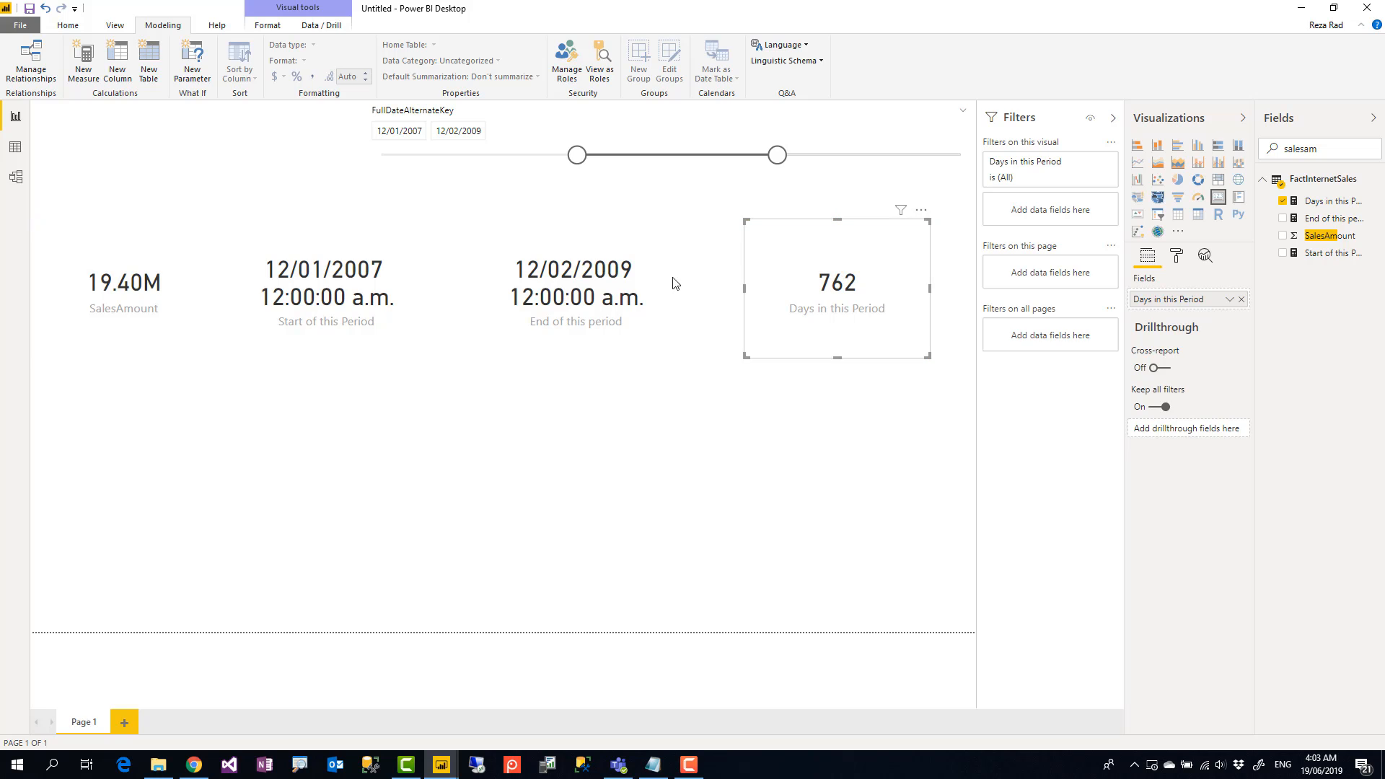
- Narrow the FullDateAlternateKey slicer to the range from 3/07/2007 to 2/12/2007
left_click_drag(777, 155, 659, 169)
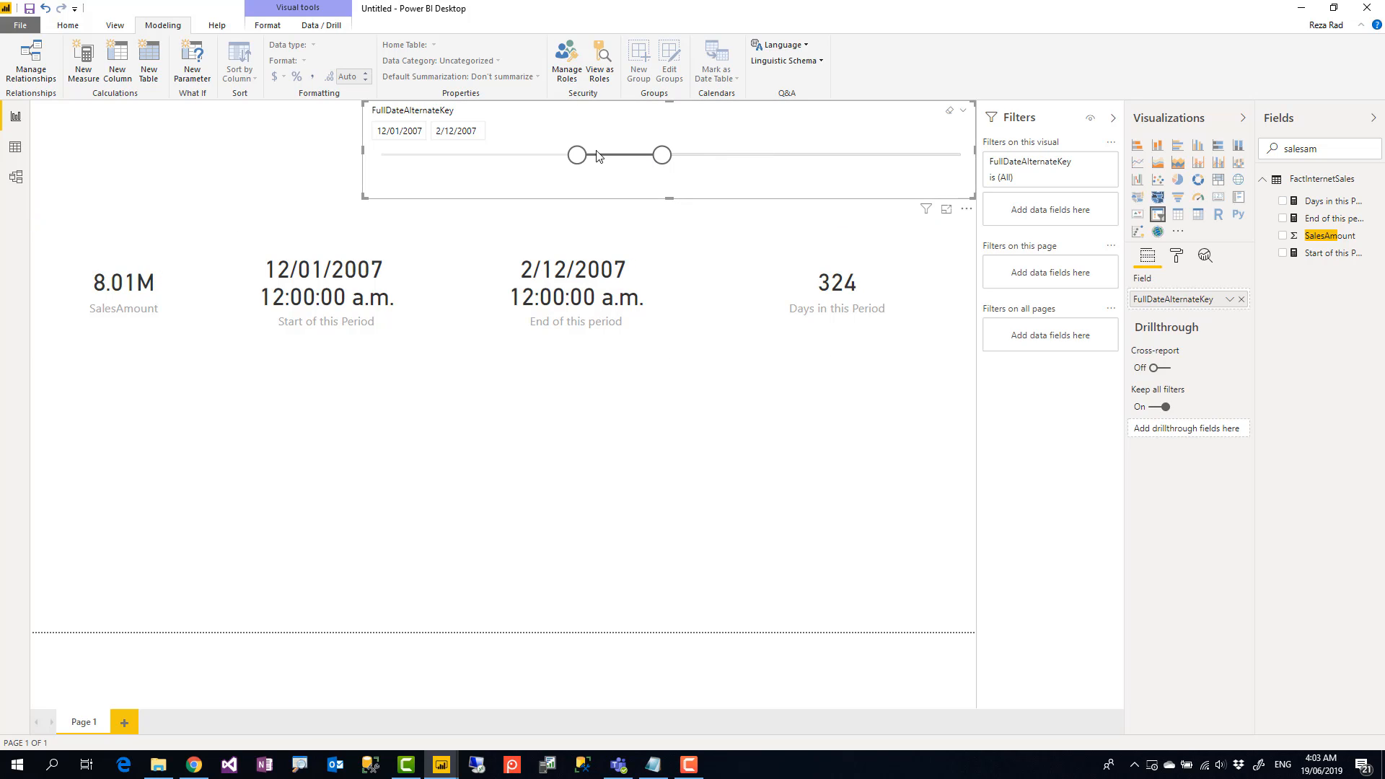
left_click_drag(577, 155, 625, 154)
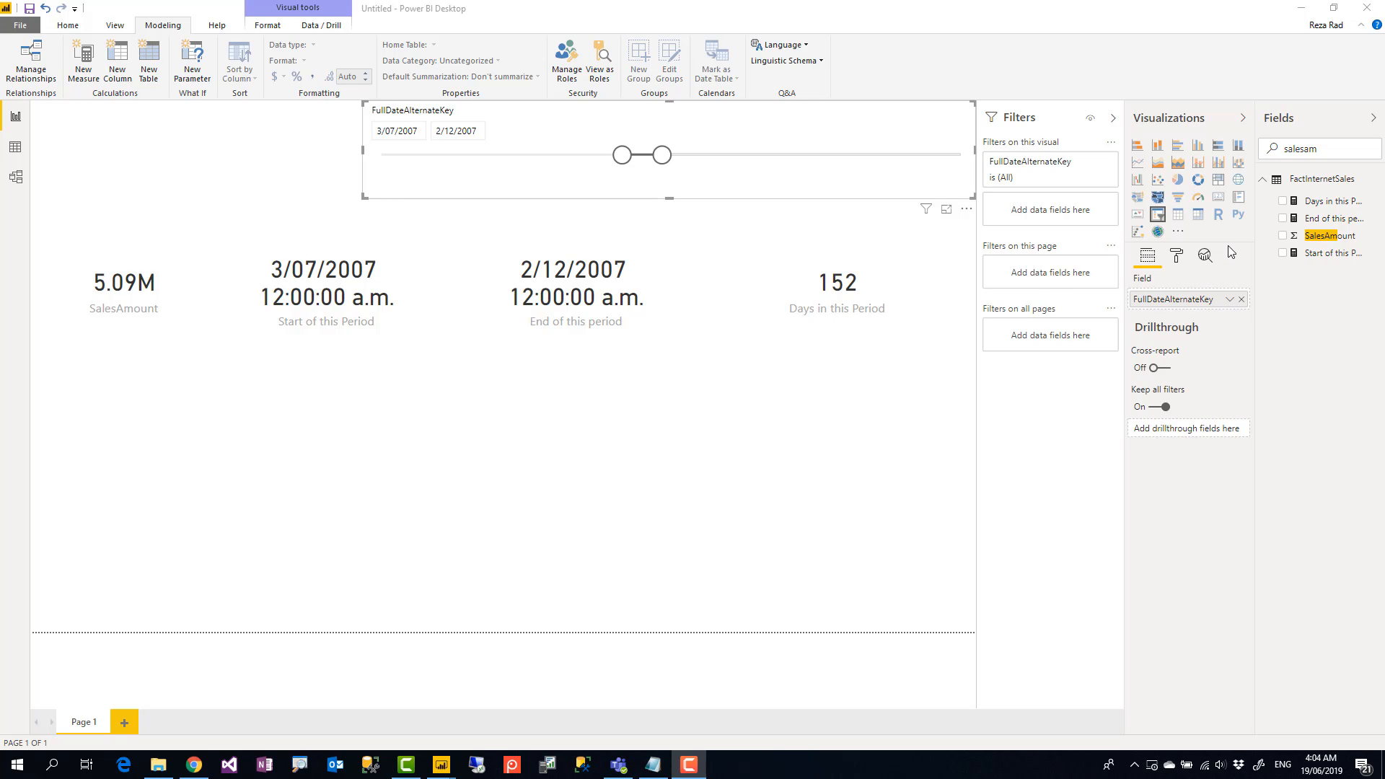
- Create another measure in FactInternetSales, enlarge its formula editor and name the measure "End of the Previous Period"
right_click(1324, 184)
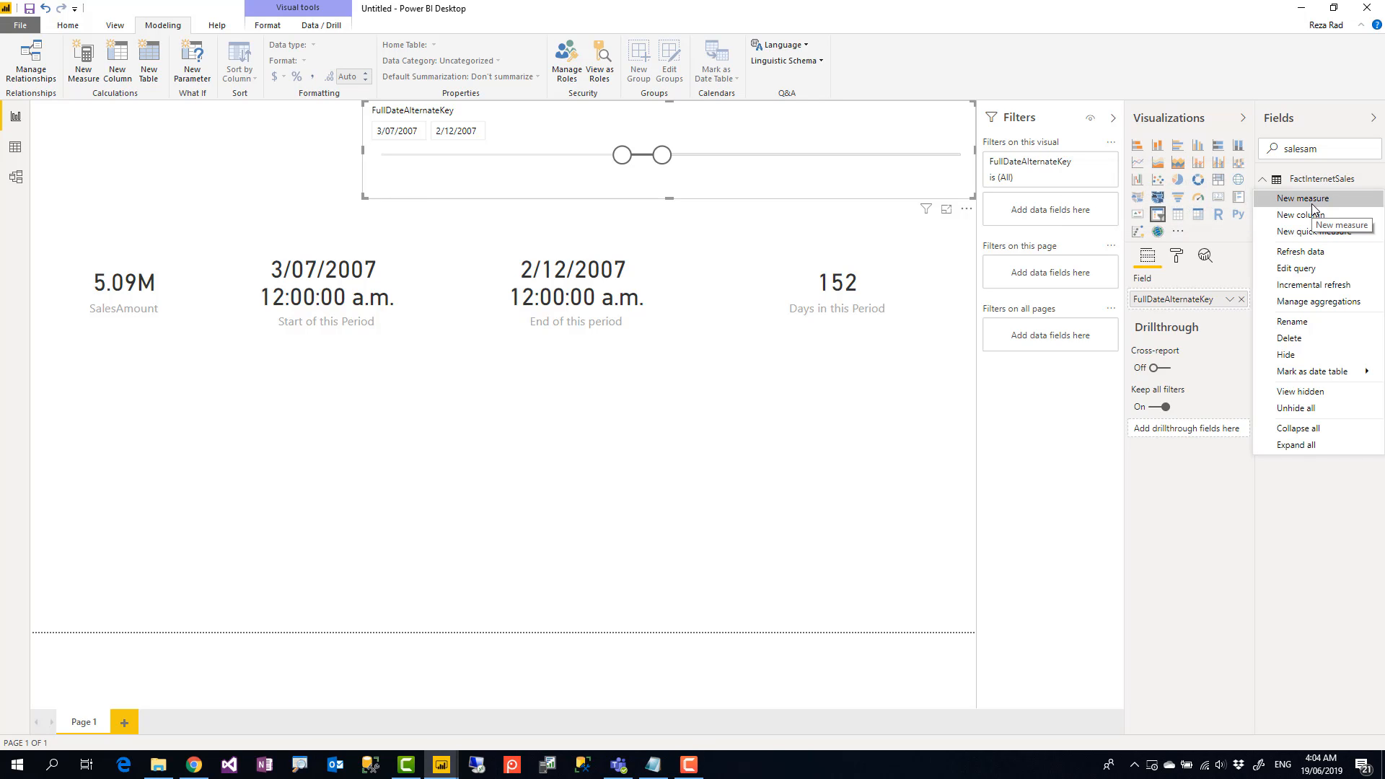
left_click(1311, 202)
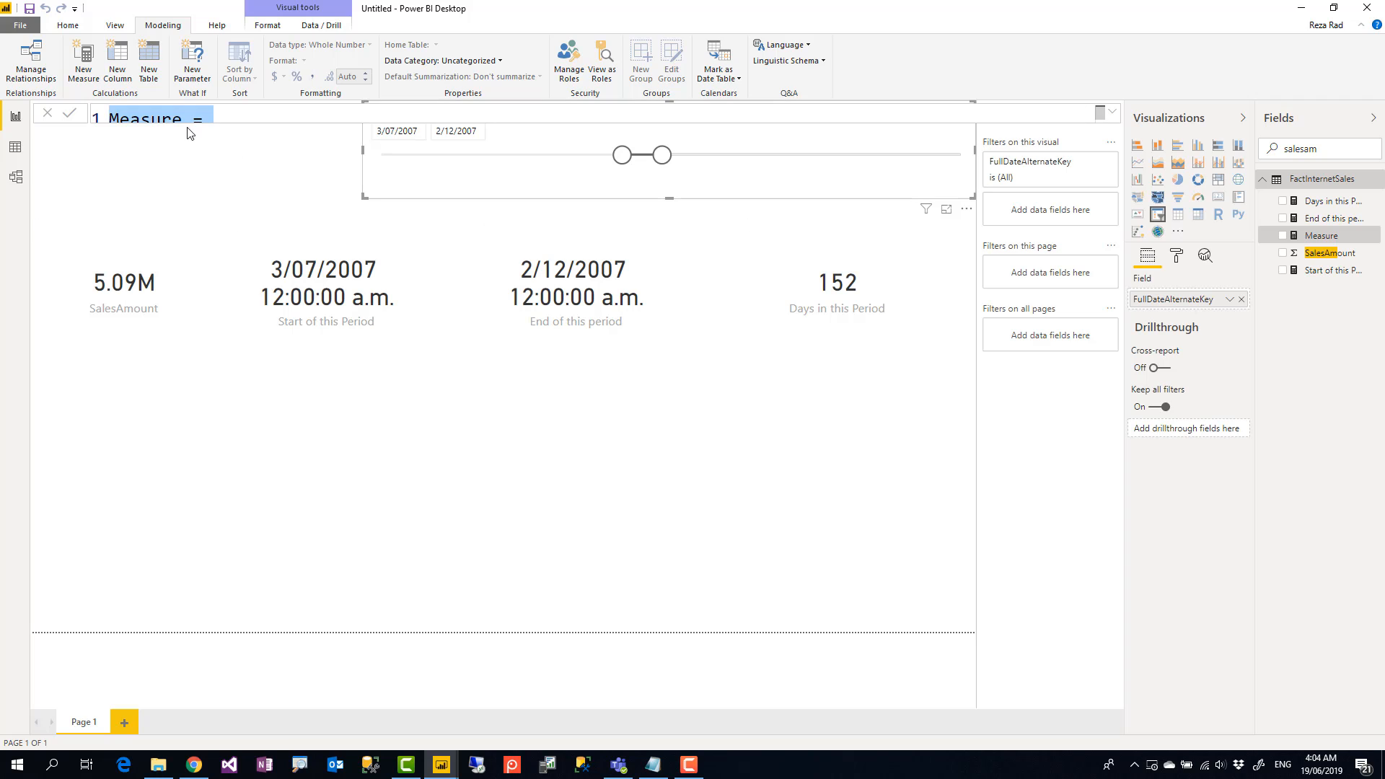
left_click(1110, 117)
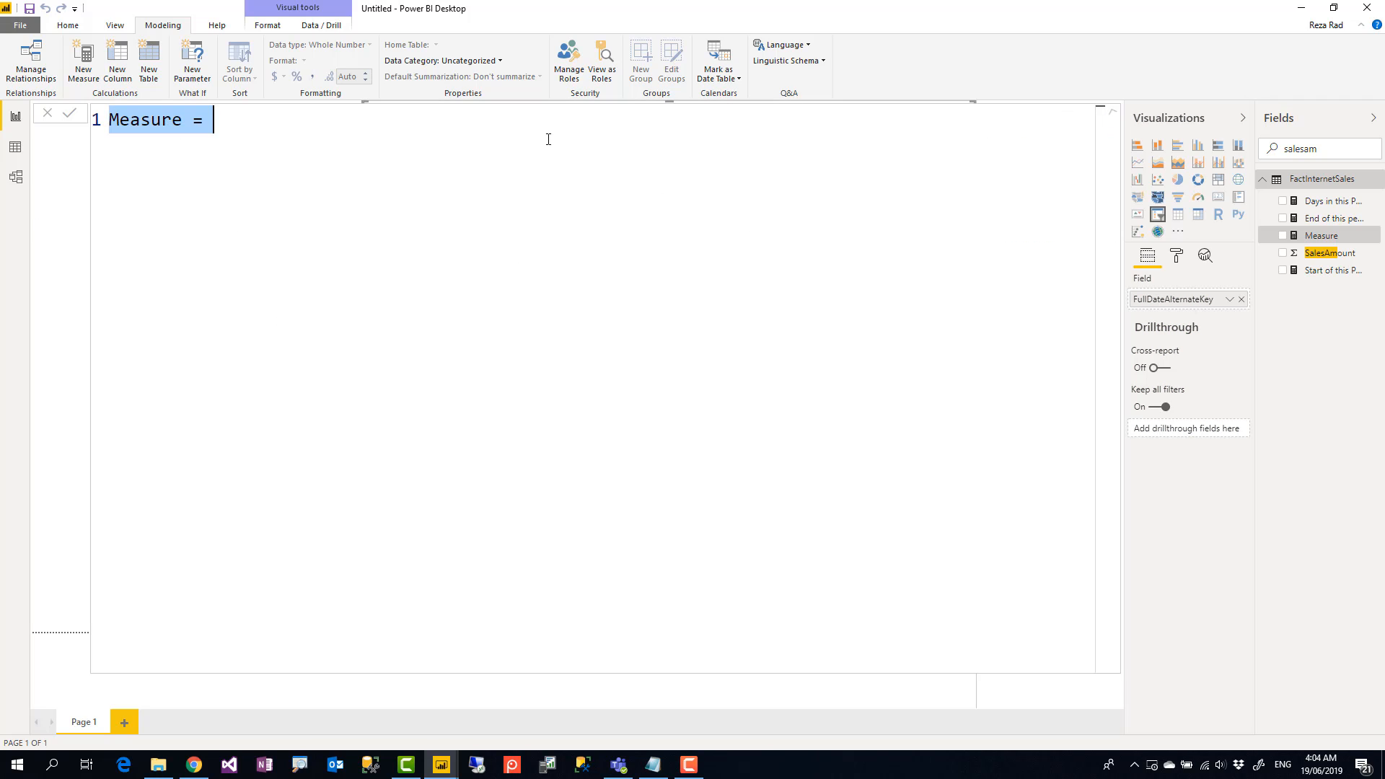
double_click(163, 122)
type("End of ")
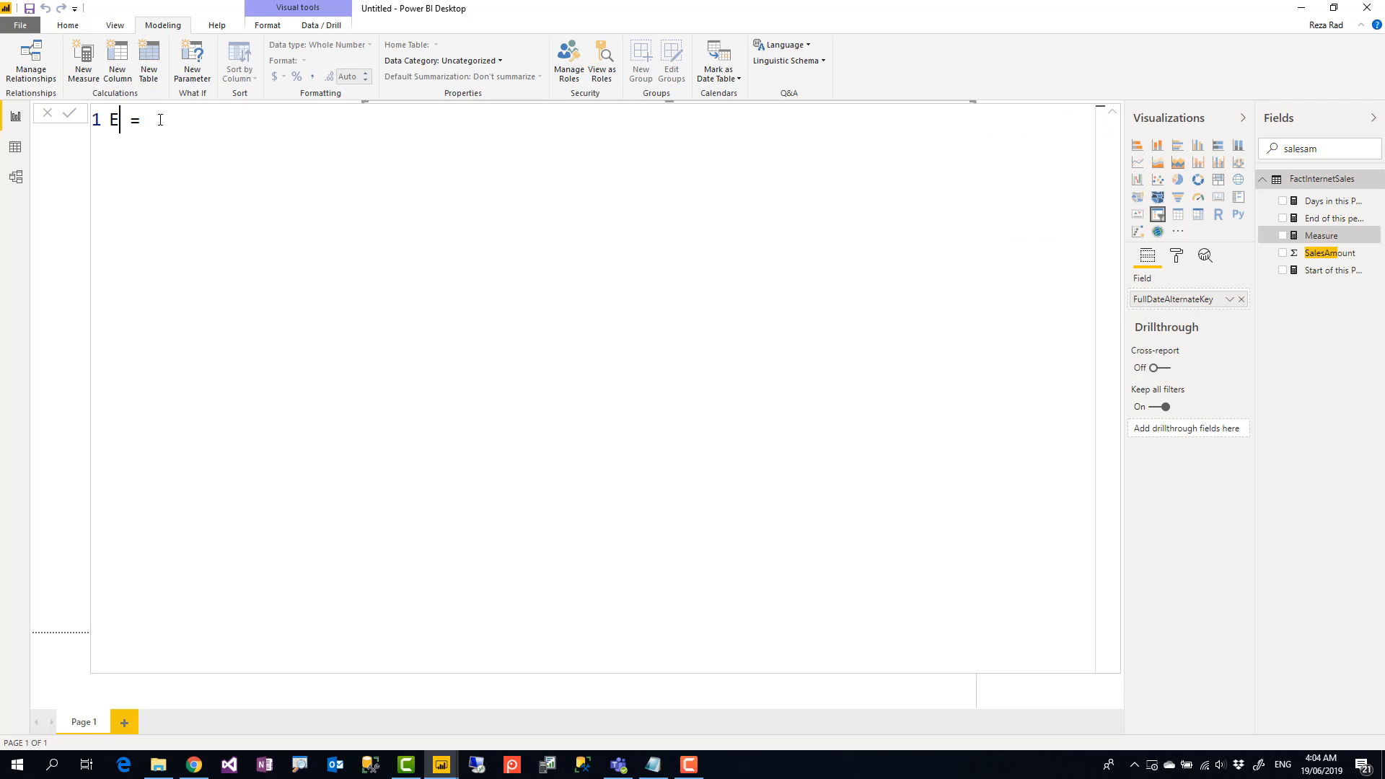
type("the Previous Period")
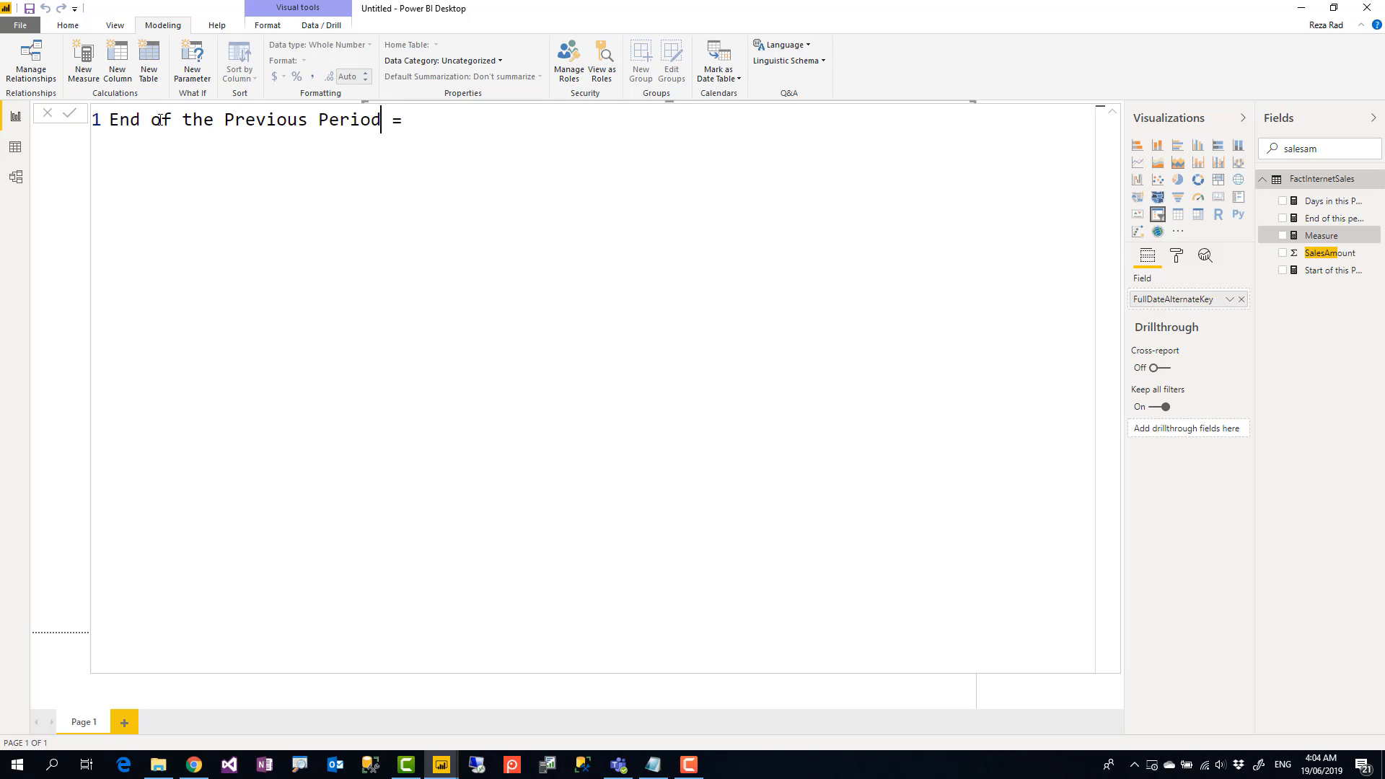
- Define the End of the Previous Period measure as [Start of this Period]-1 and collapse the formula editor
key("End")
type("star")
key("Tab")
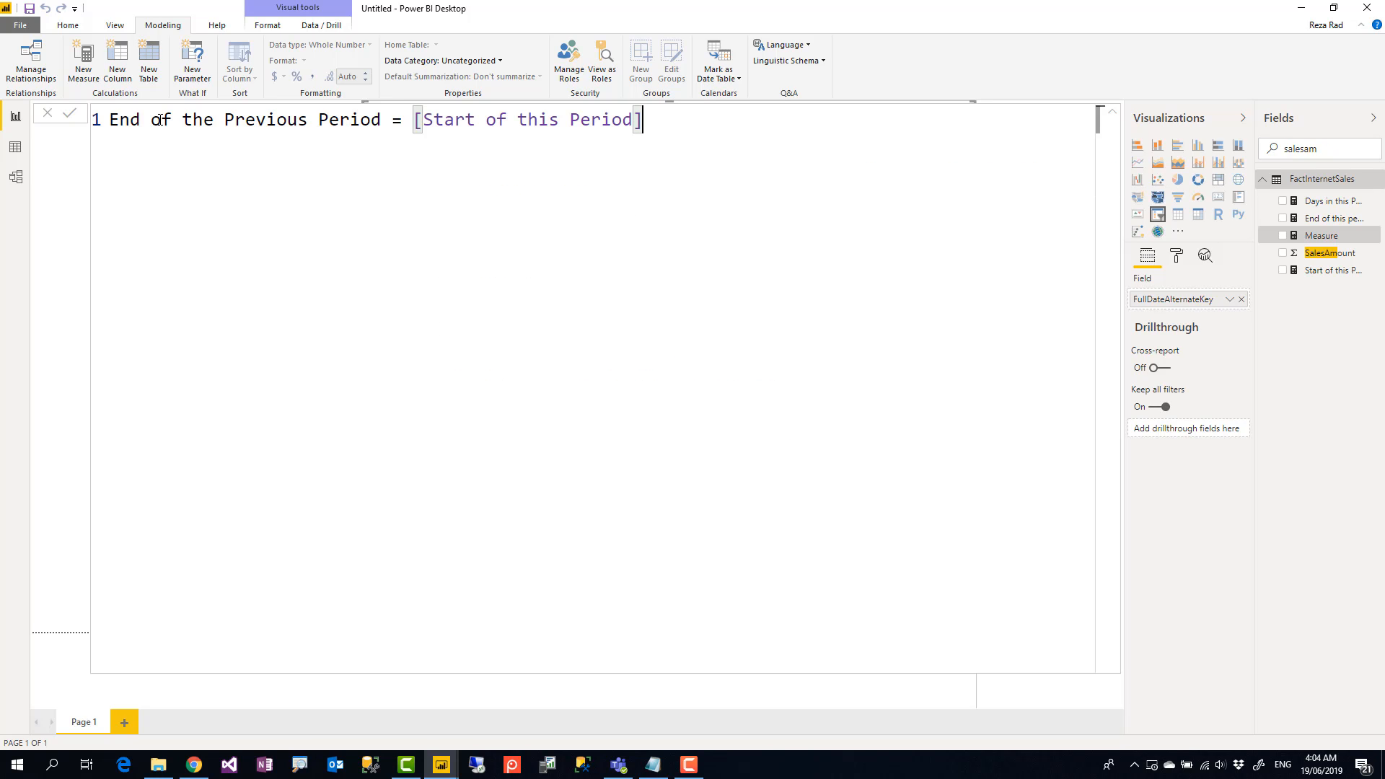
type("-1")
key("Return")
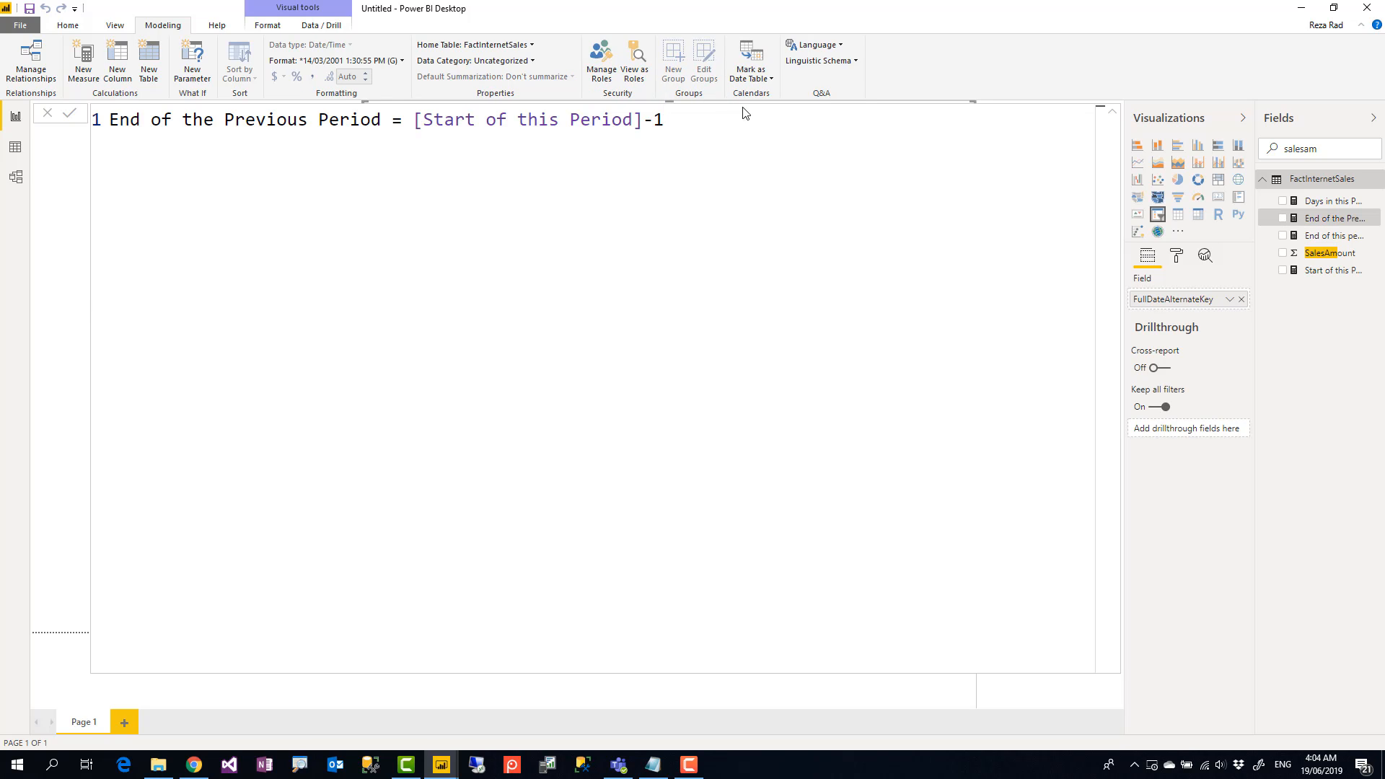
left_click(1111, 117)
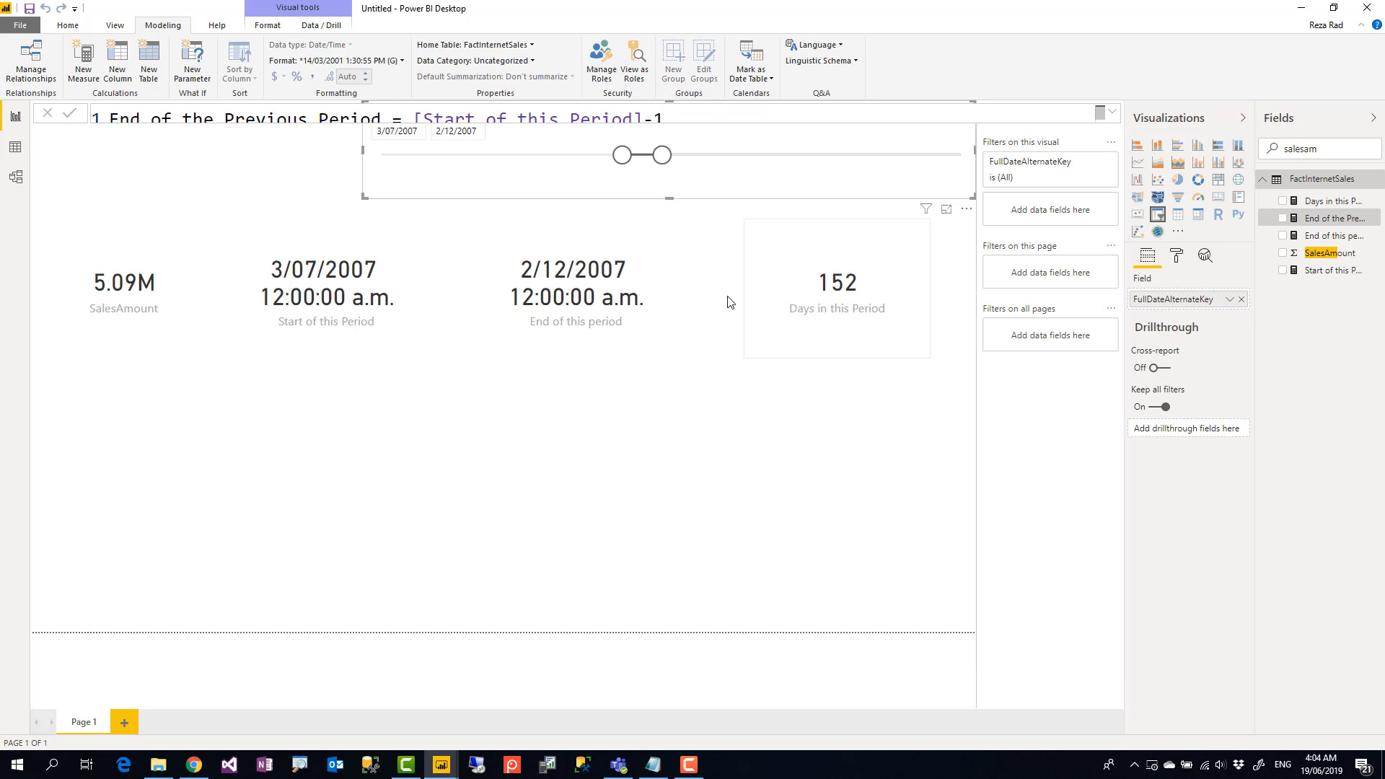
- Add a separate card showing the End of the Previous Period measure below the End of this period card, keeping the date slicer
left_click(1218, 197)
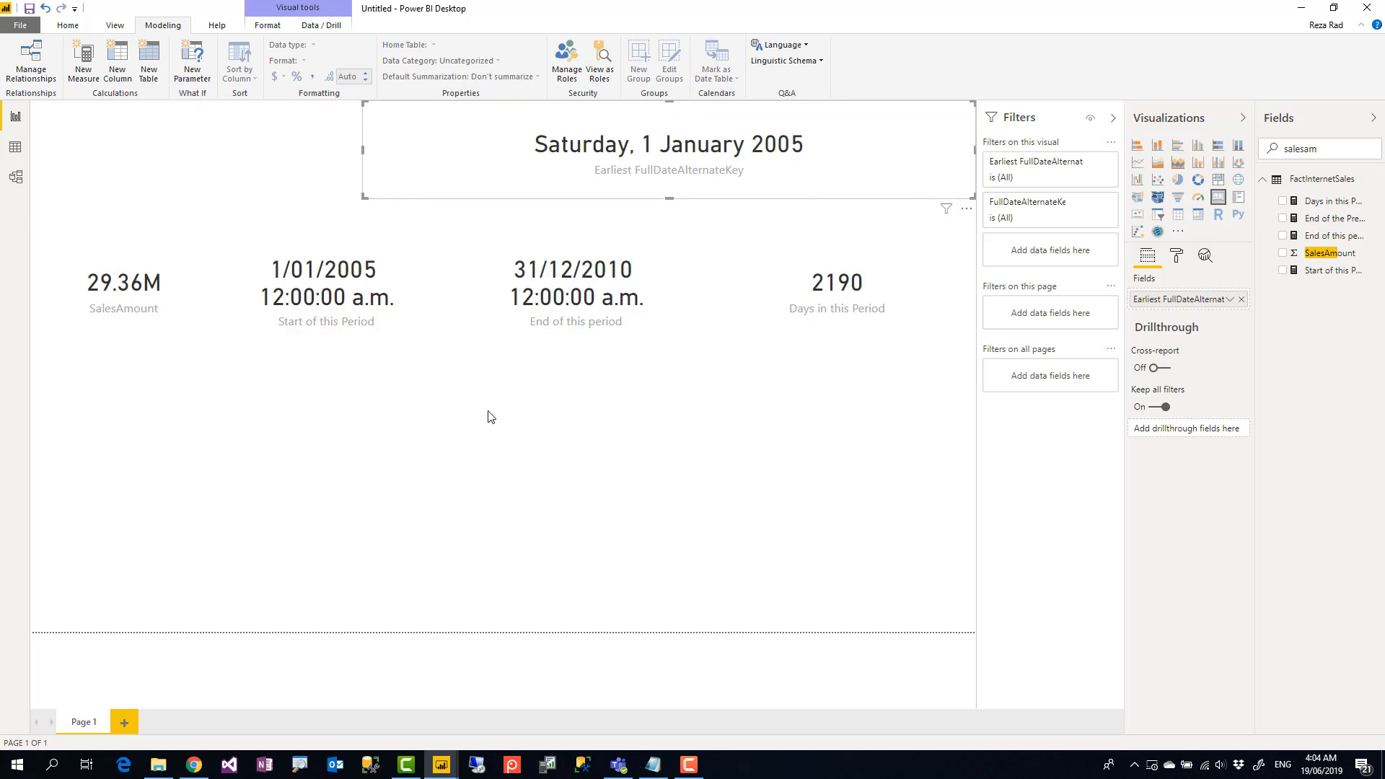
key("ctrl+z")
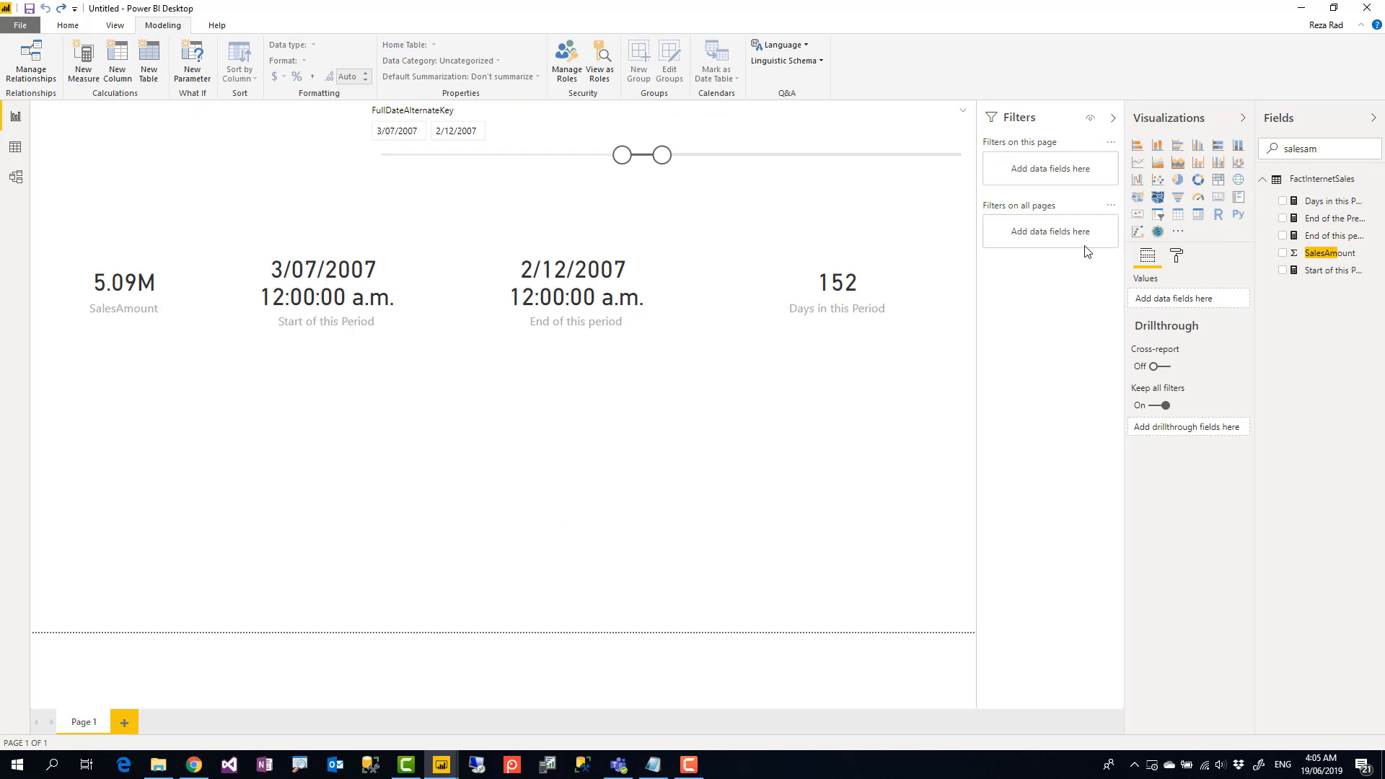
left_click(1219, 202)
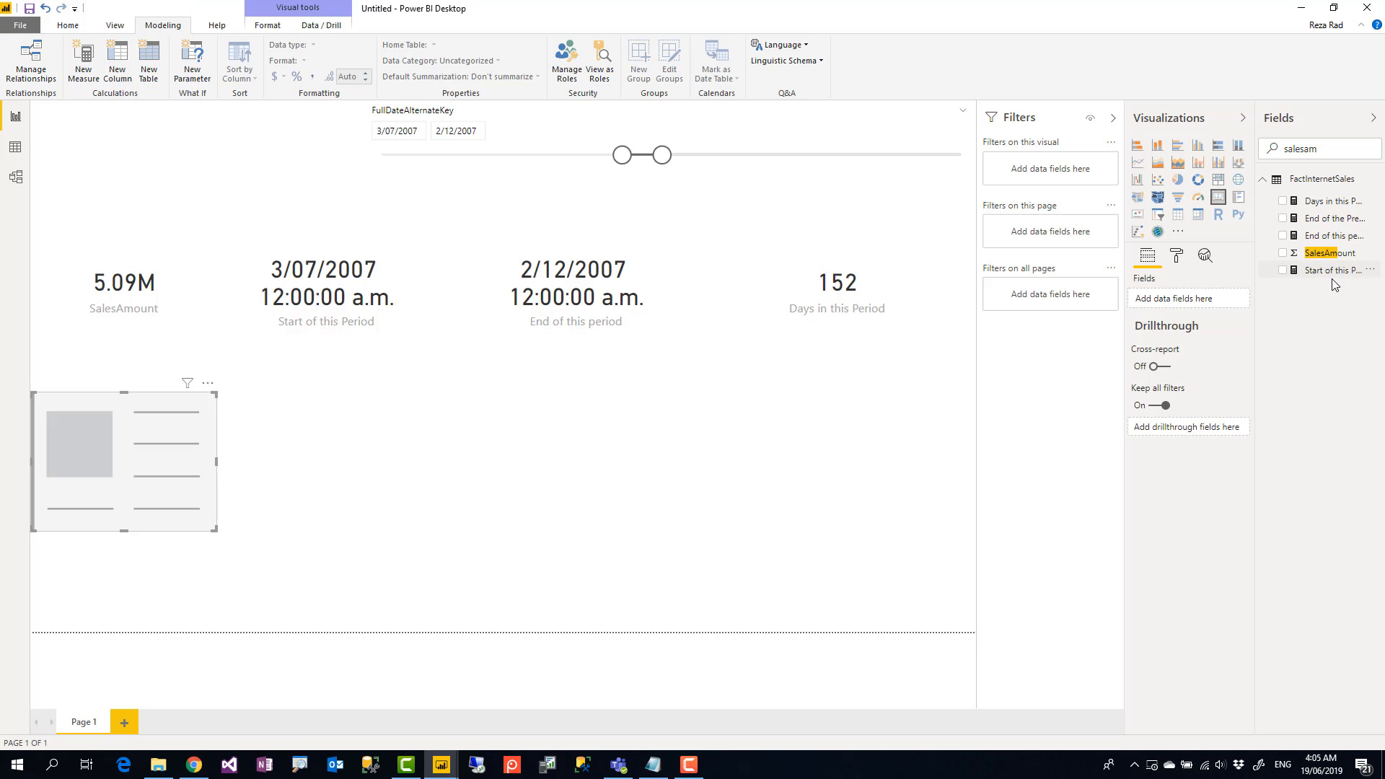
left_click(1282, 218)
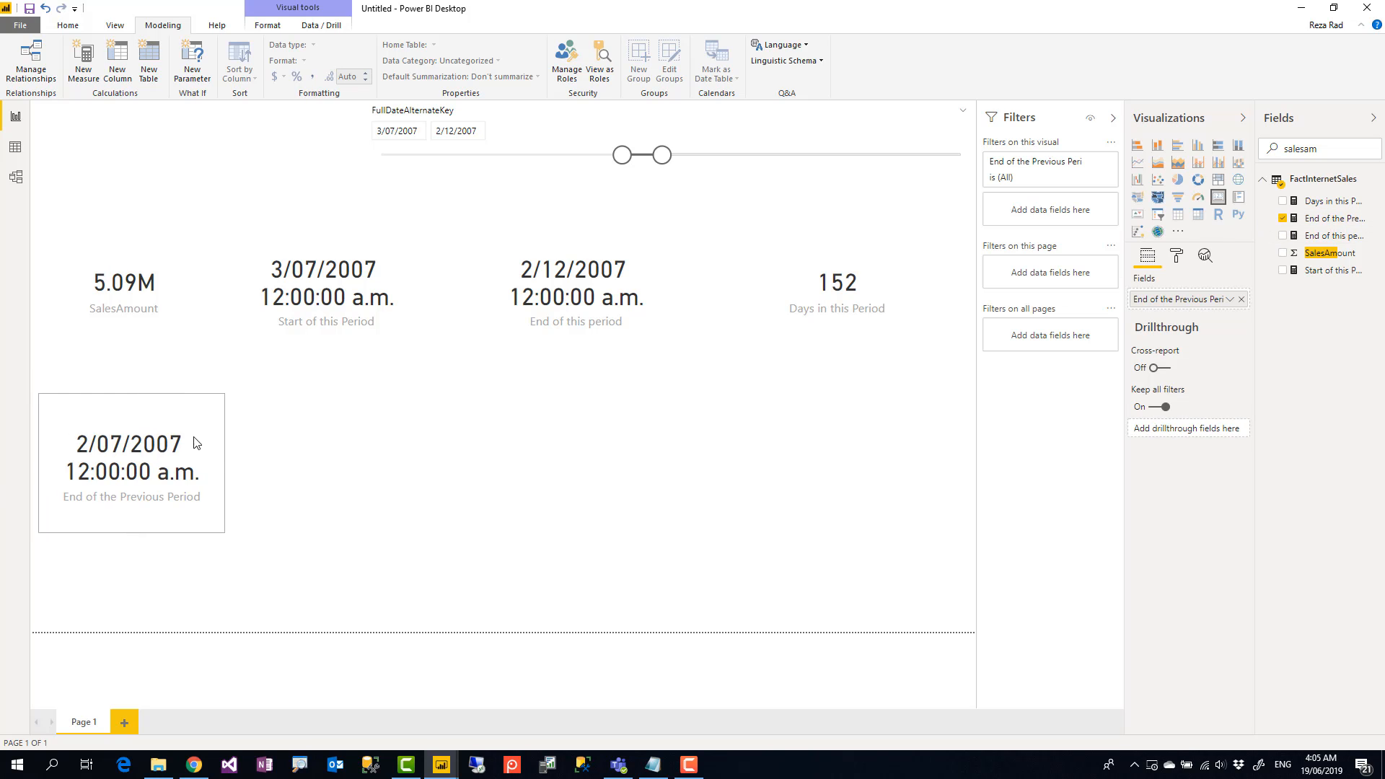
left_click_drag(194, 442, 336, 528)
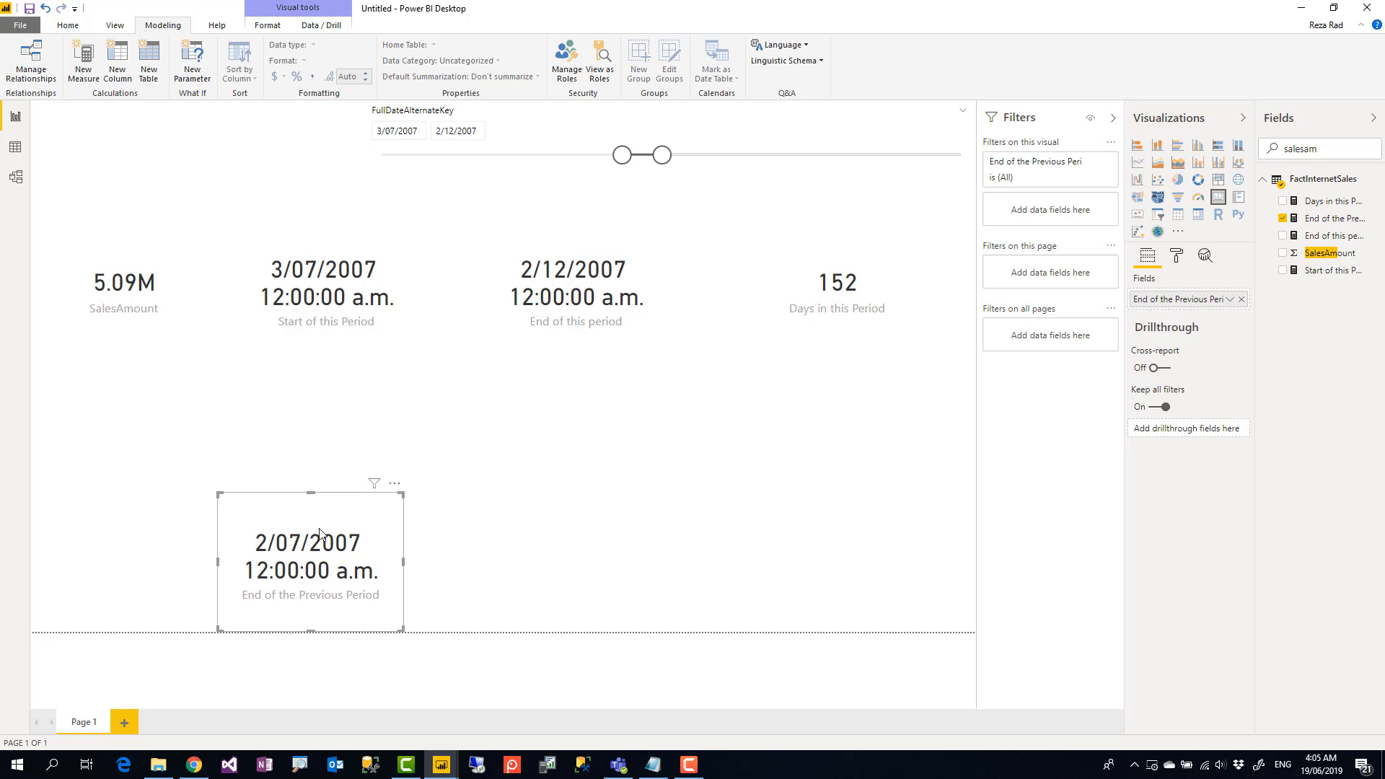
left_click_drag(319, 532, 580, 554)
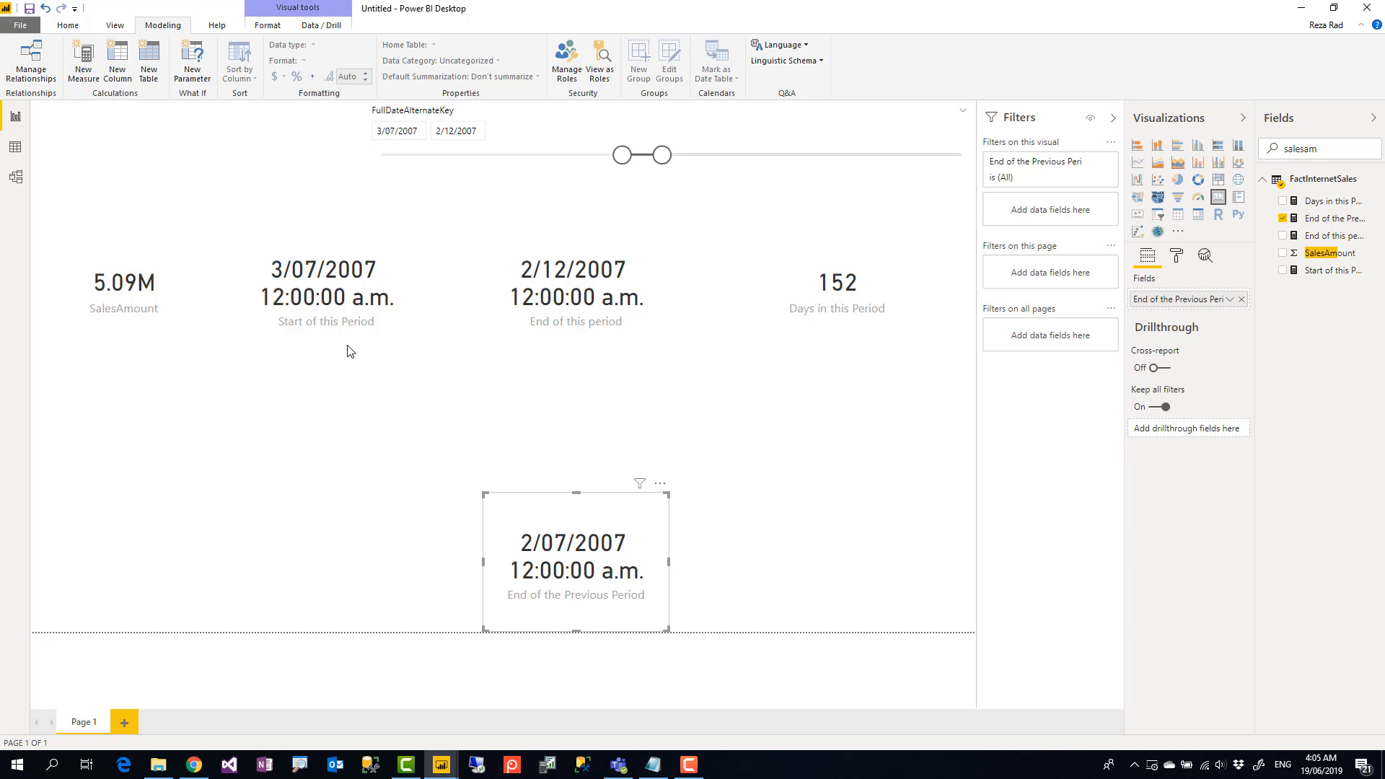
left_click(298, 281)
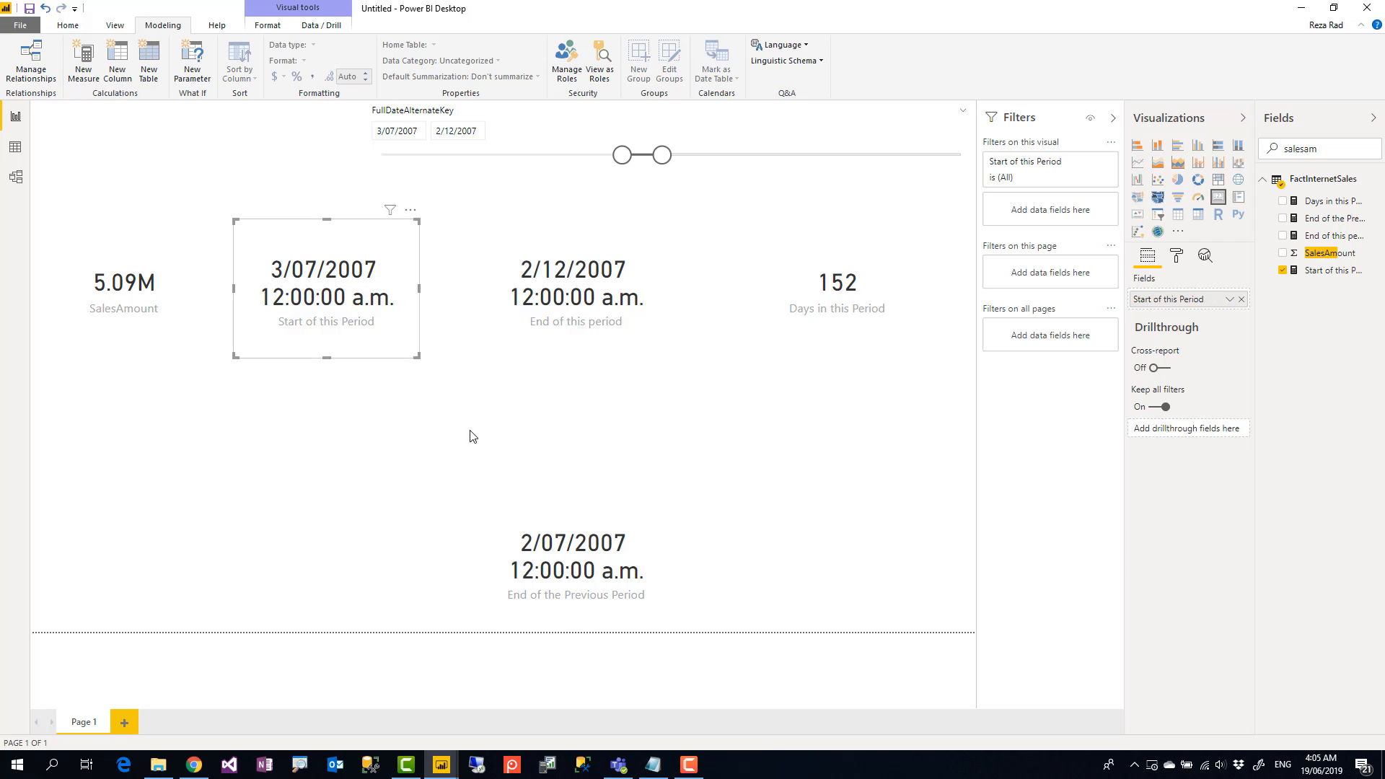
left_click(544, 561)
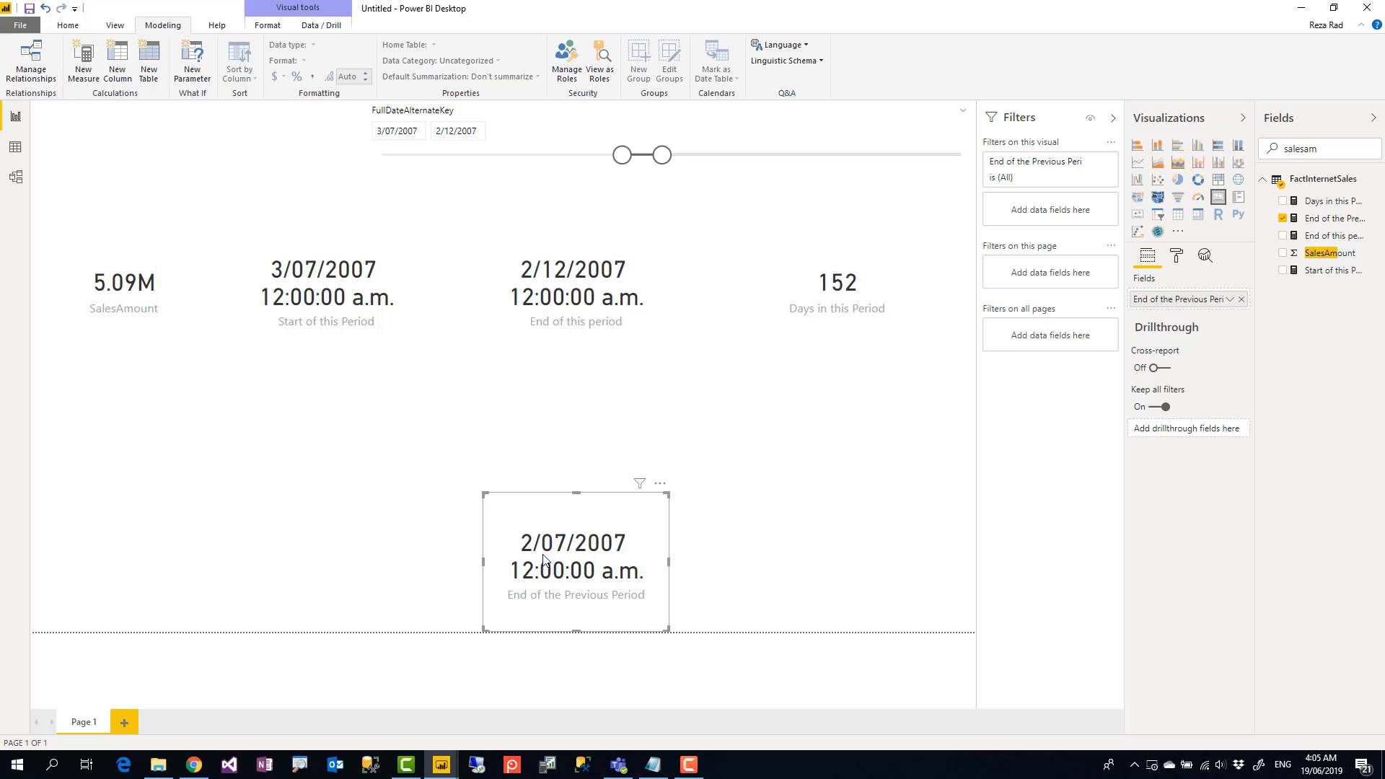
left_click(354, 570)
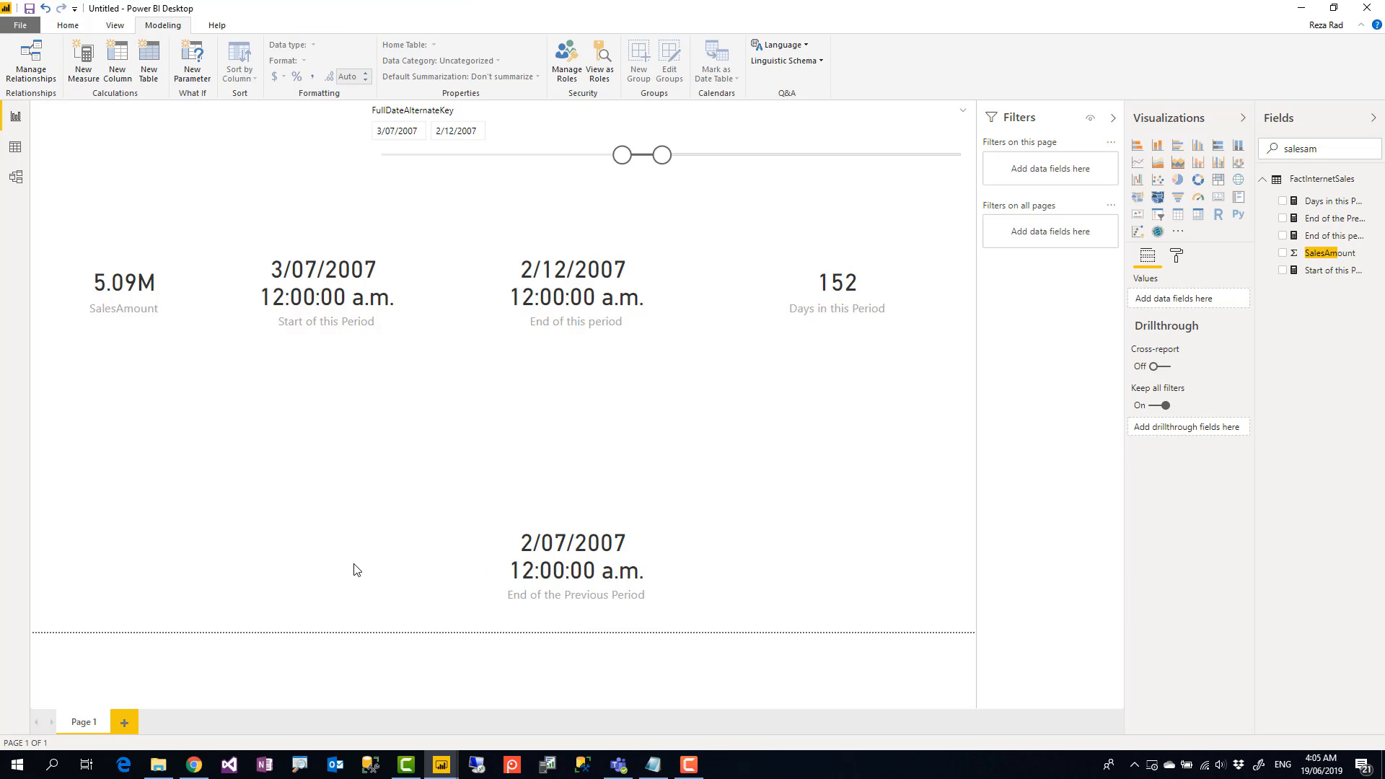
left_click(564, 540)
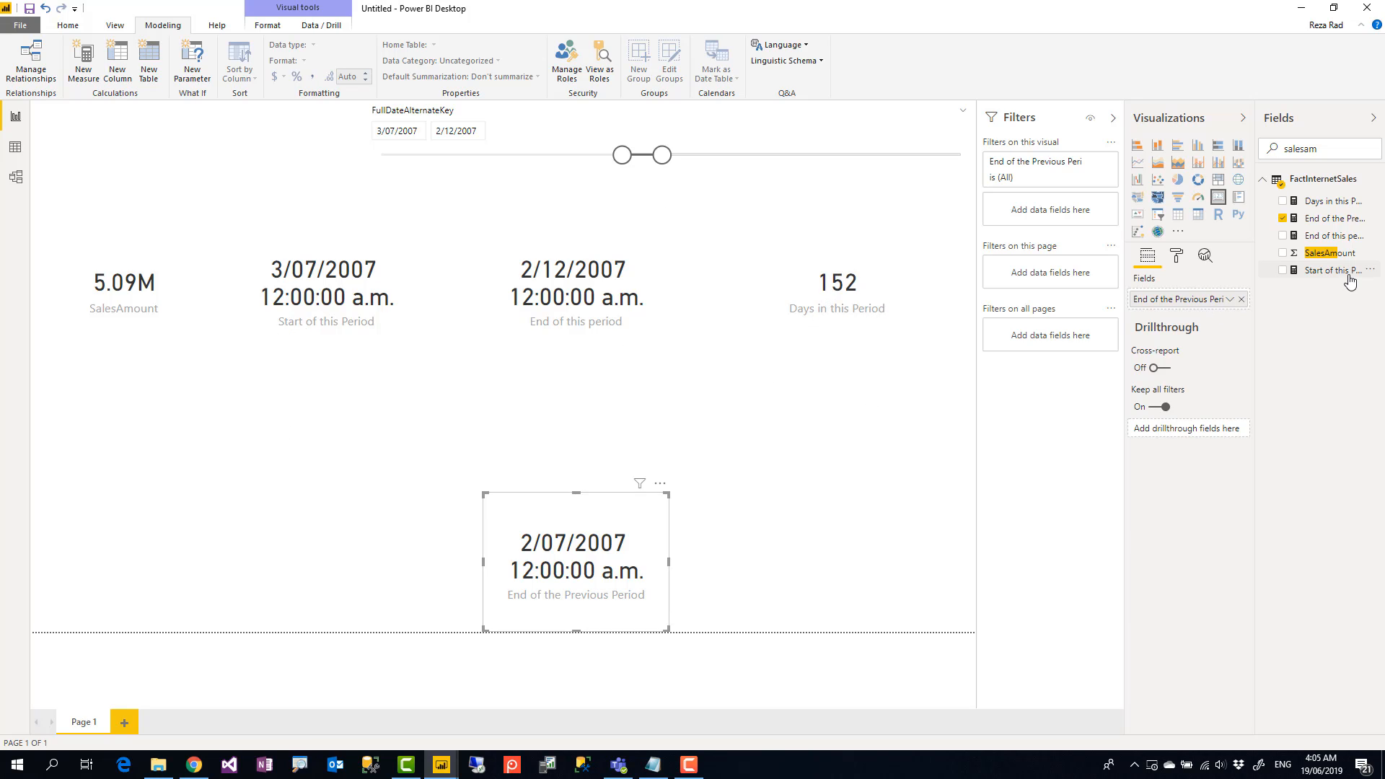
- Create another measure in FactInternetSales, enlarge its formula editor and name the measure "Start of the Previous Period"
right_click(1311, 186)
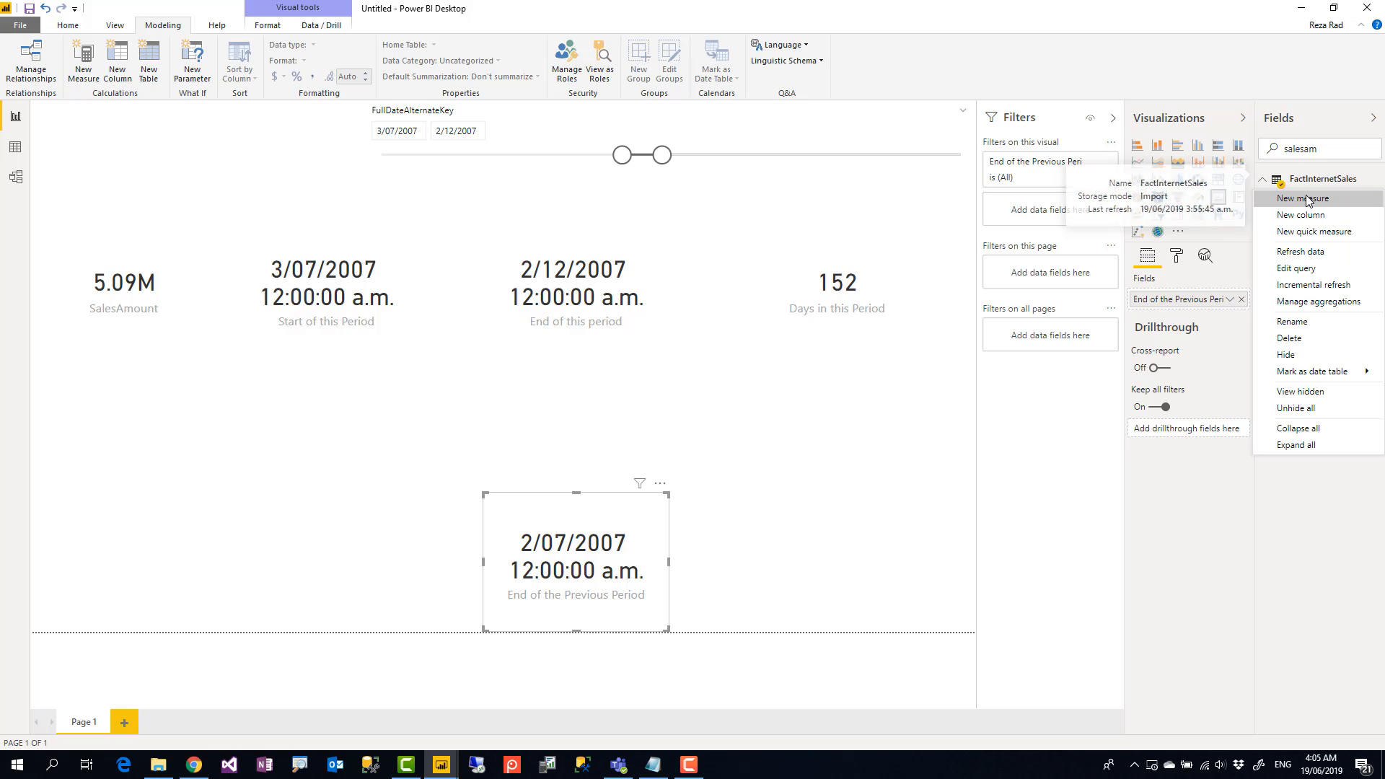
left_click(1301, 202)
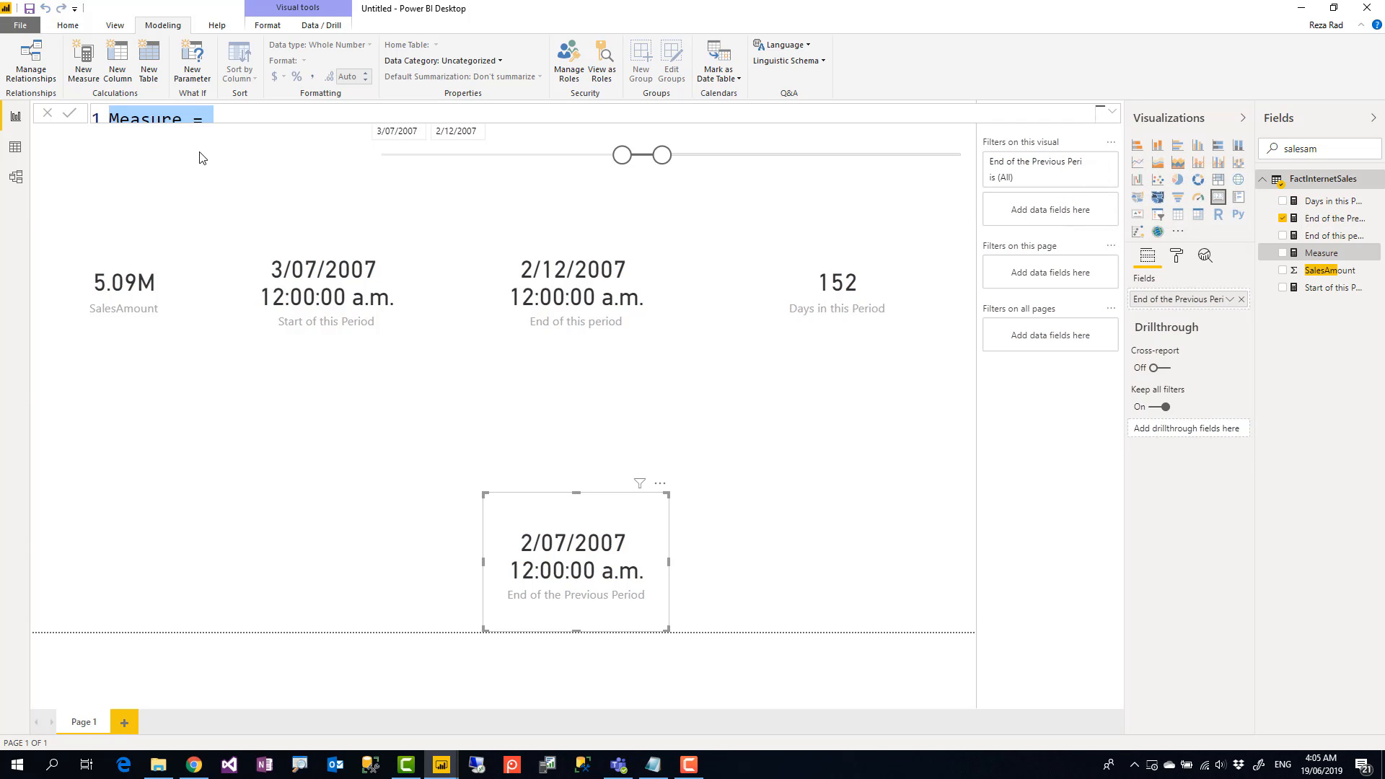
left_click(1111, 112)
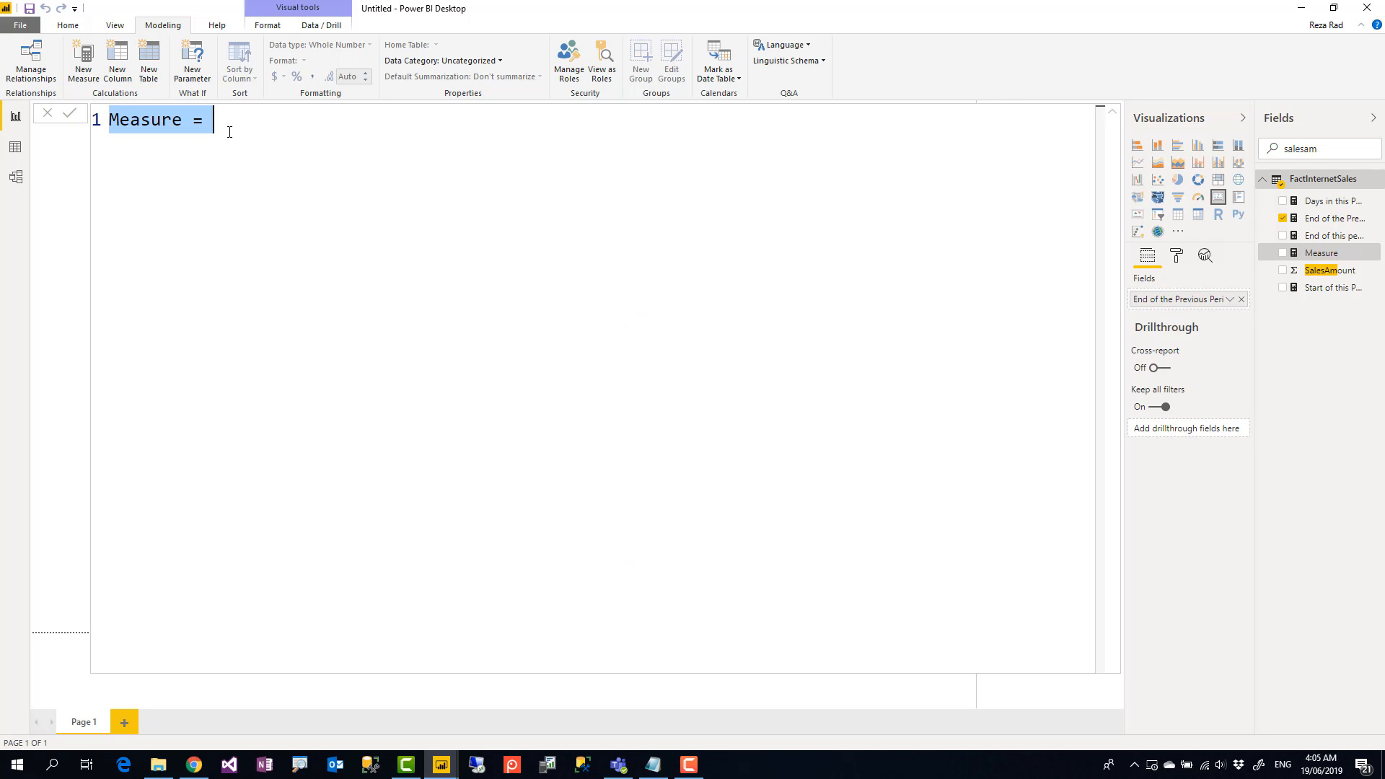
double_click(166, 123)
type("Start of t")
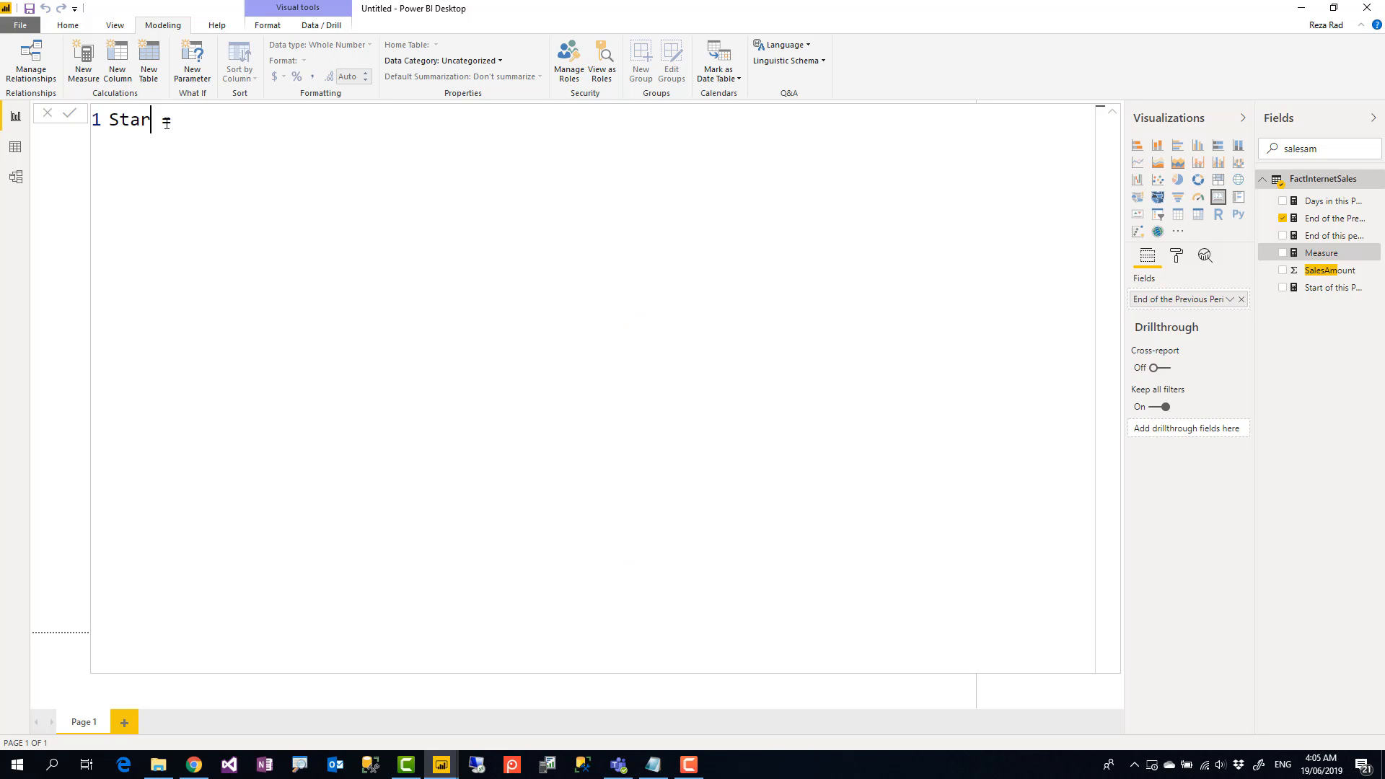
type("he Previous Period = ")
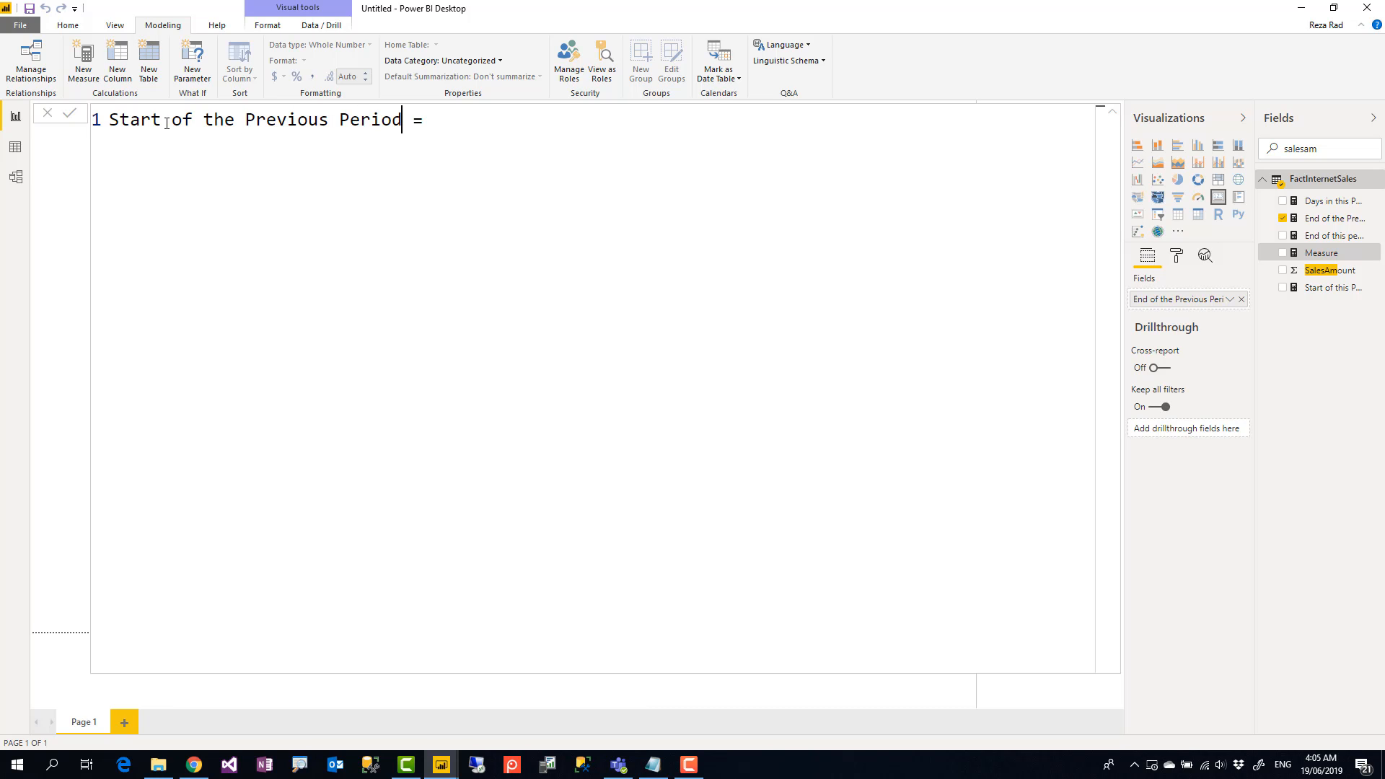
- Define the Start of the Previous Period measure as [End of the Previous Period]-[Days in this Period] and collapse the formula editor
type("end")
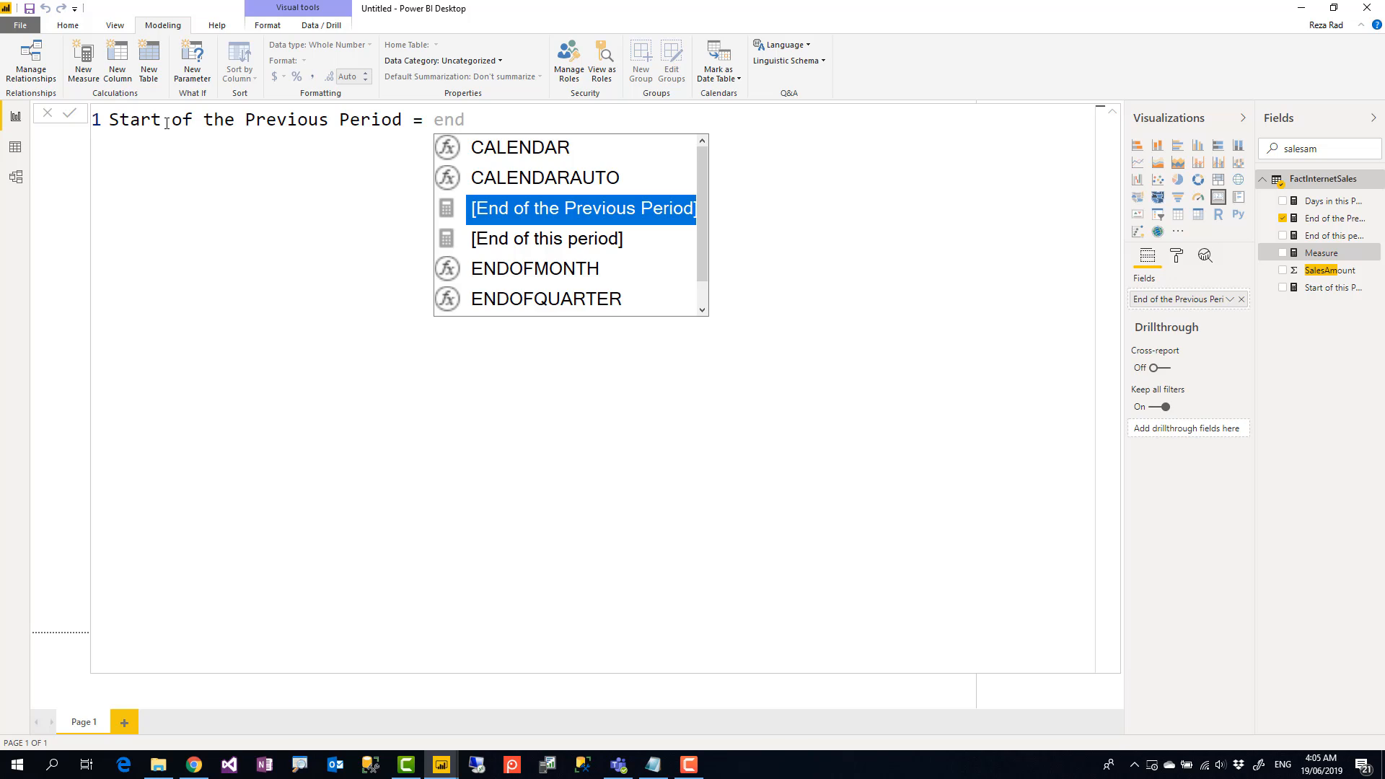
key("Tab")
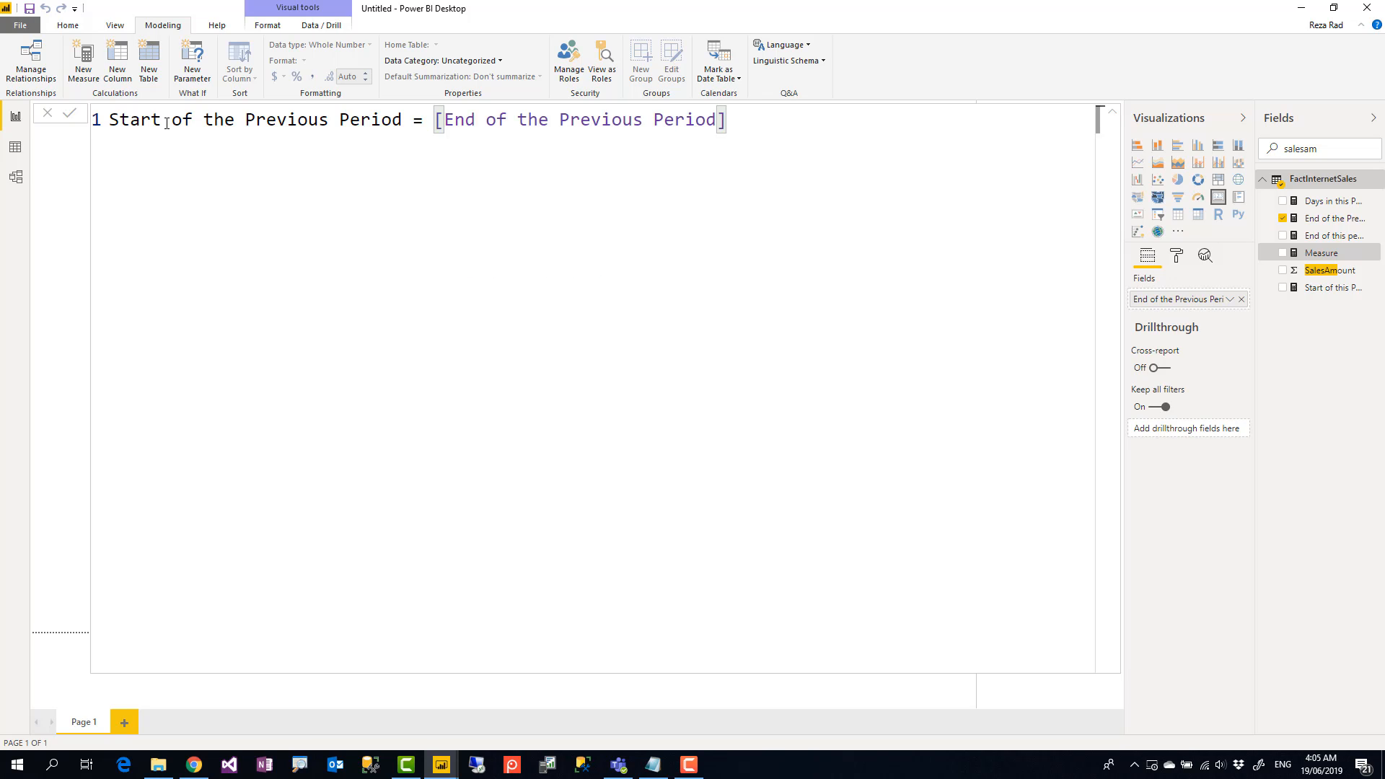
type("-days")
key("Tab")
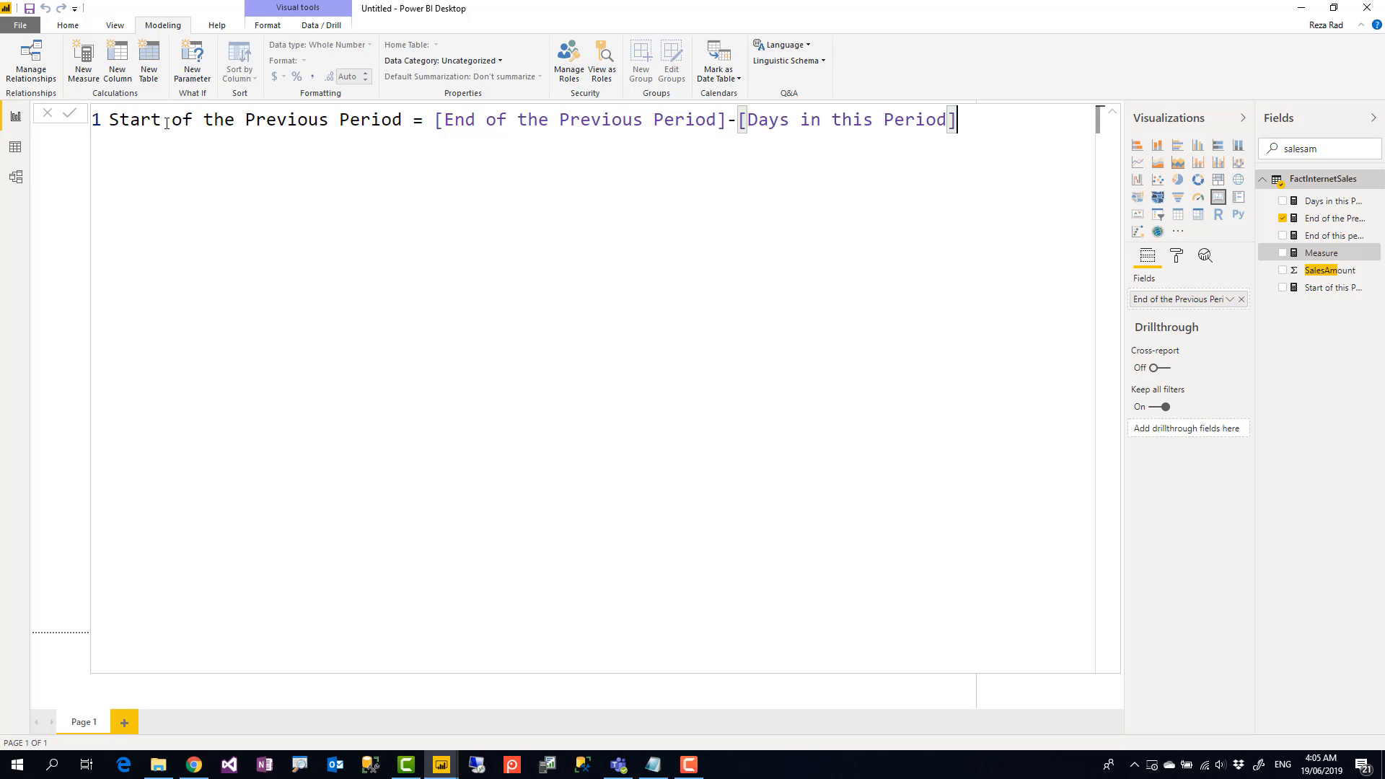
key("Return")
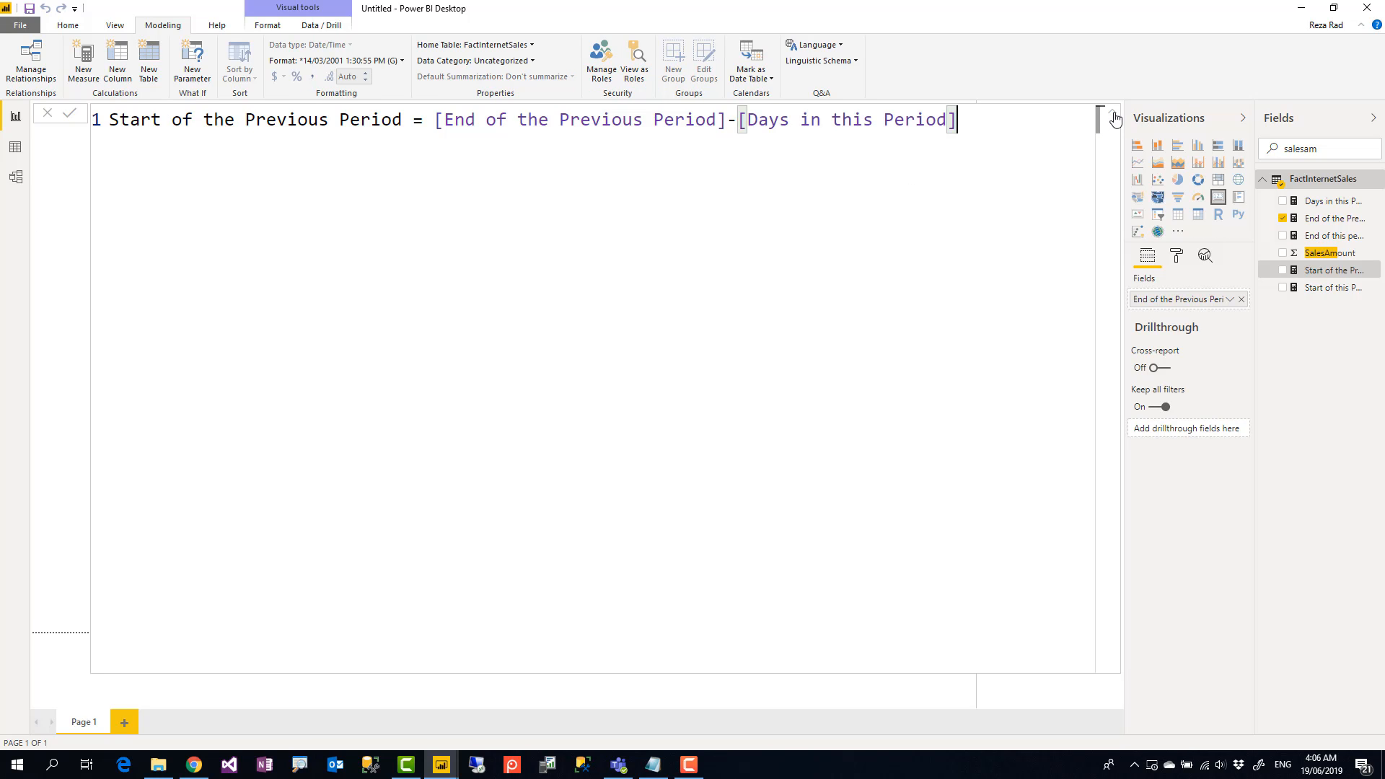
left_click(1115, 117)
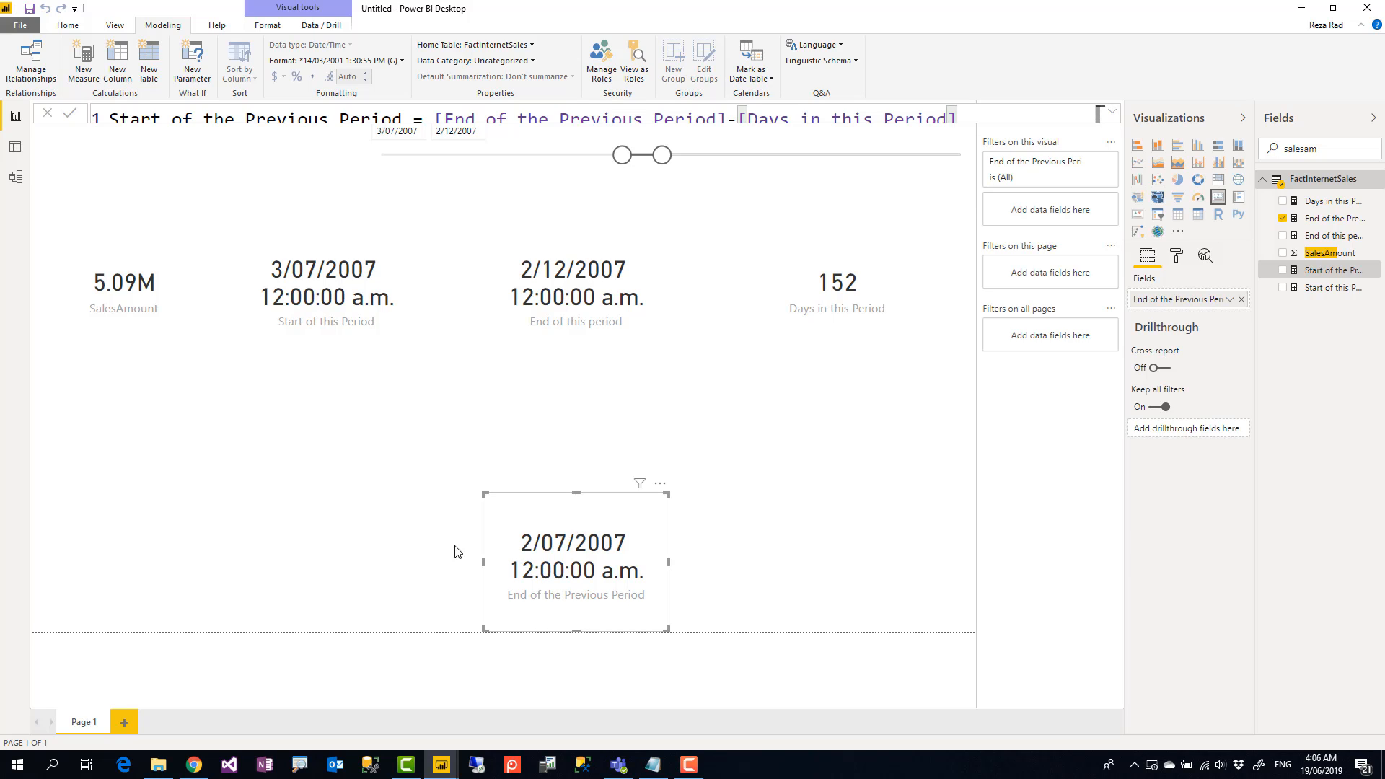
- Add a card showing the Start of the Previous Period measure beside the End of the Previous Period card, below Start of this Period
left_click(330, 525)
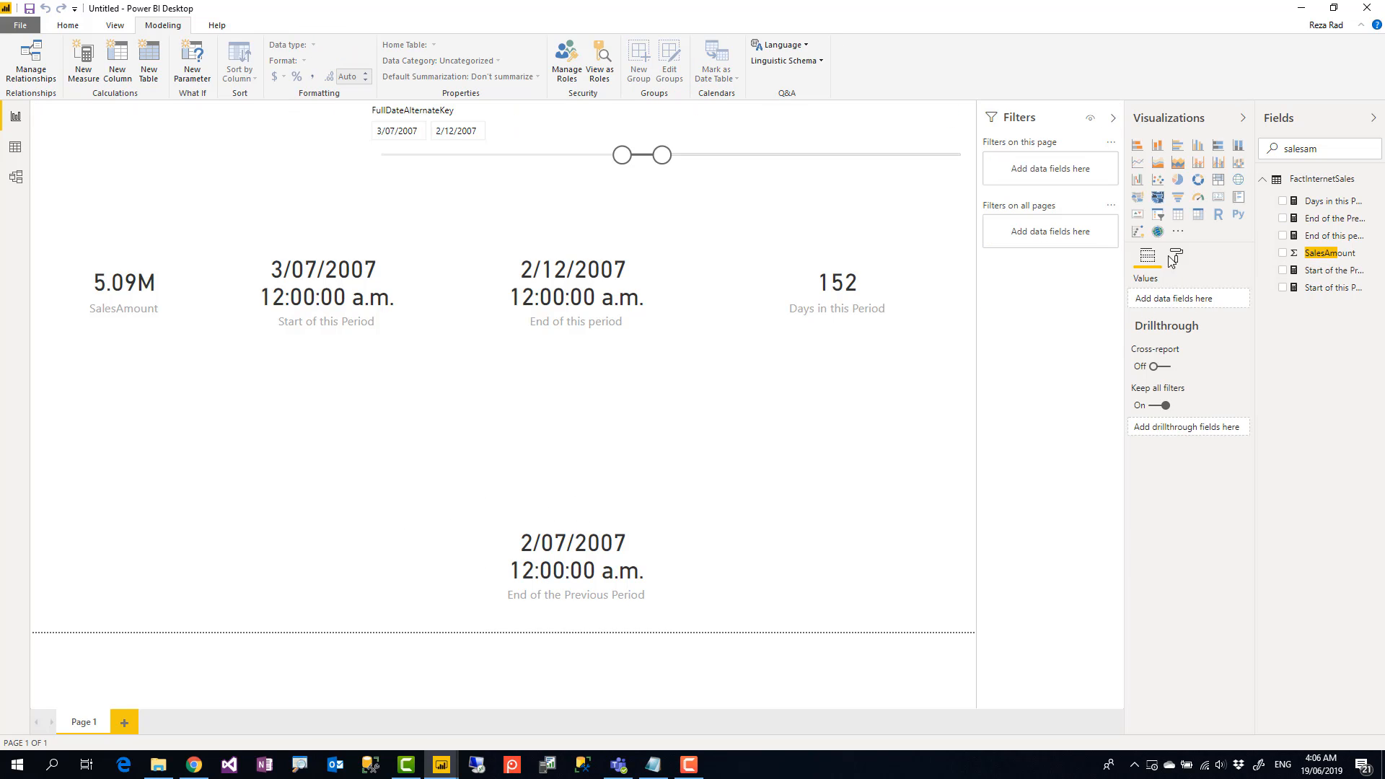
left_click(1217, 201)
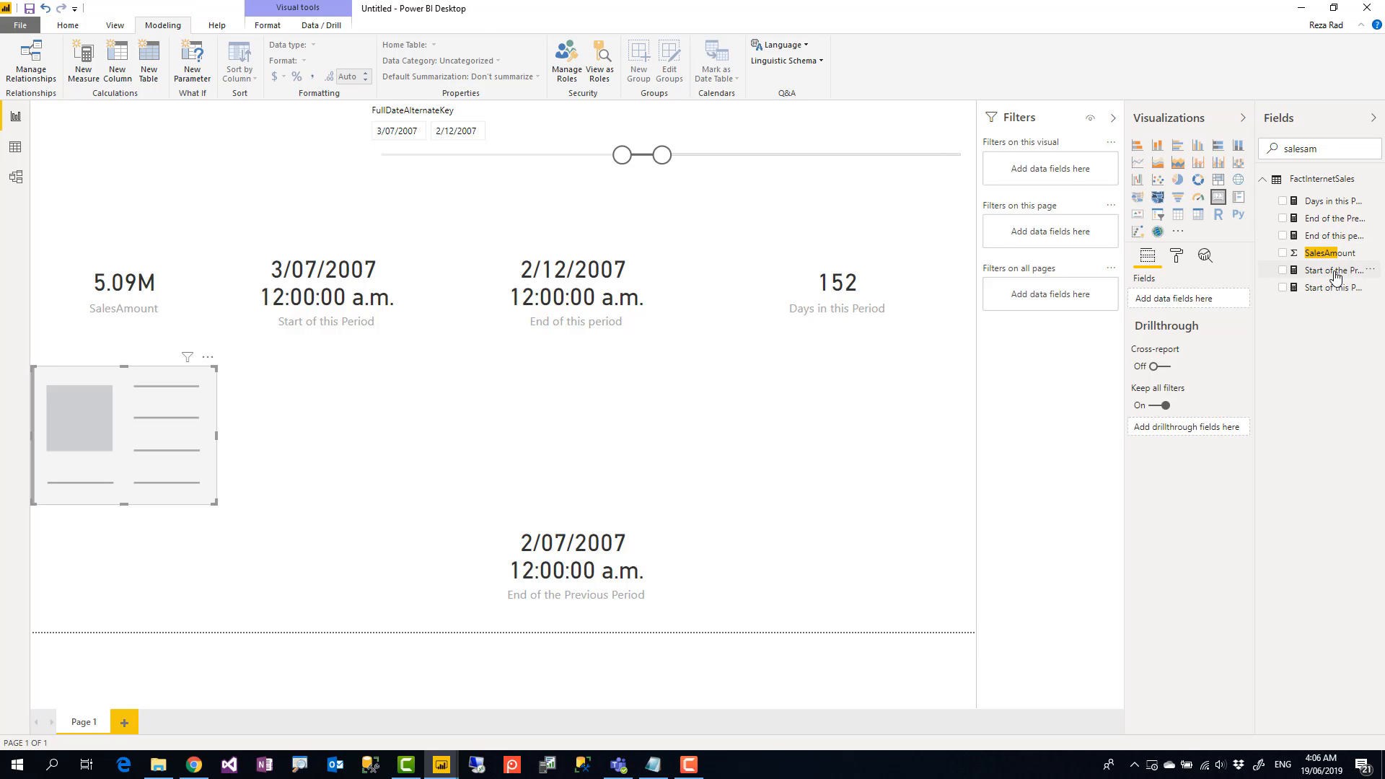
left_click_drag(1335, 277, 1024, 303)
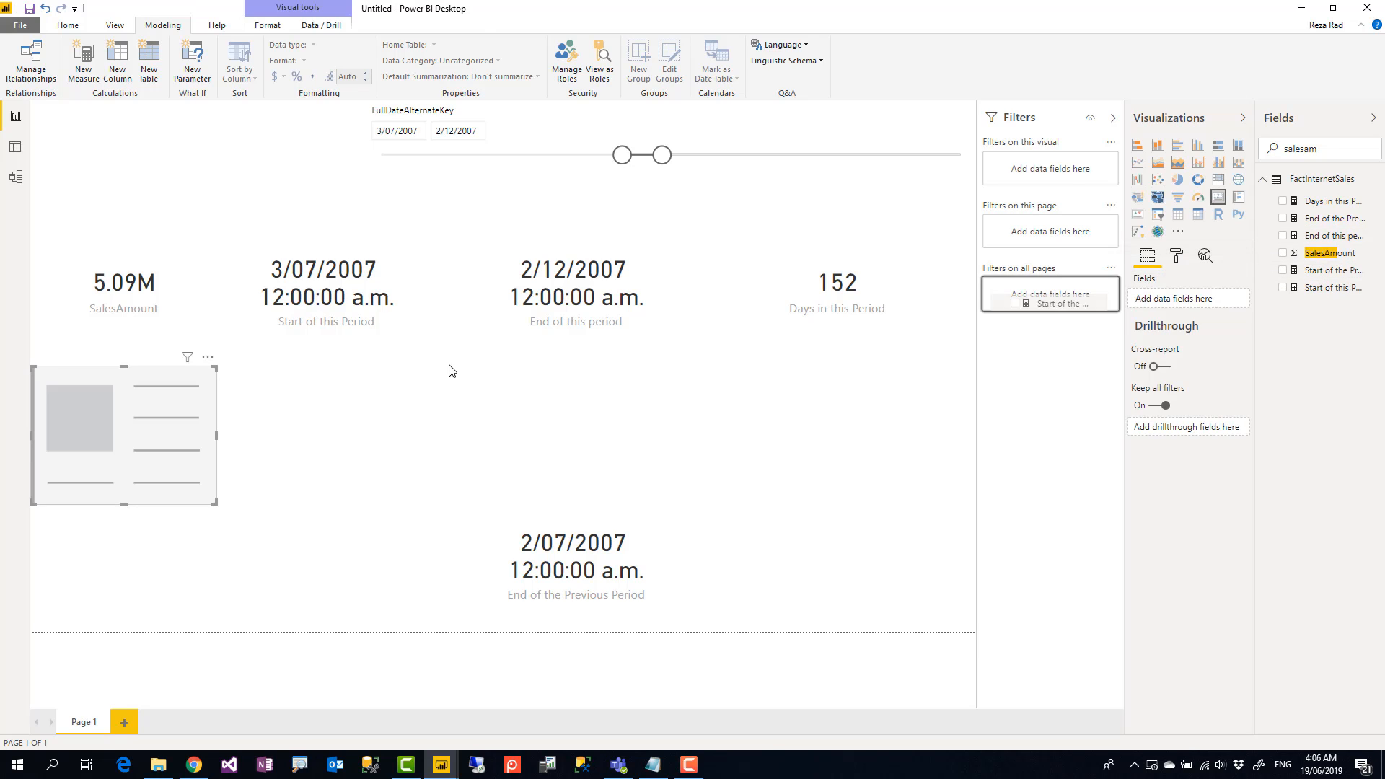
left_click_drag(449, 370, 365, 554)
left_click(583, 554)
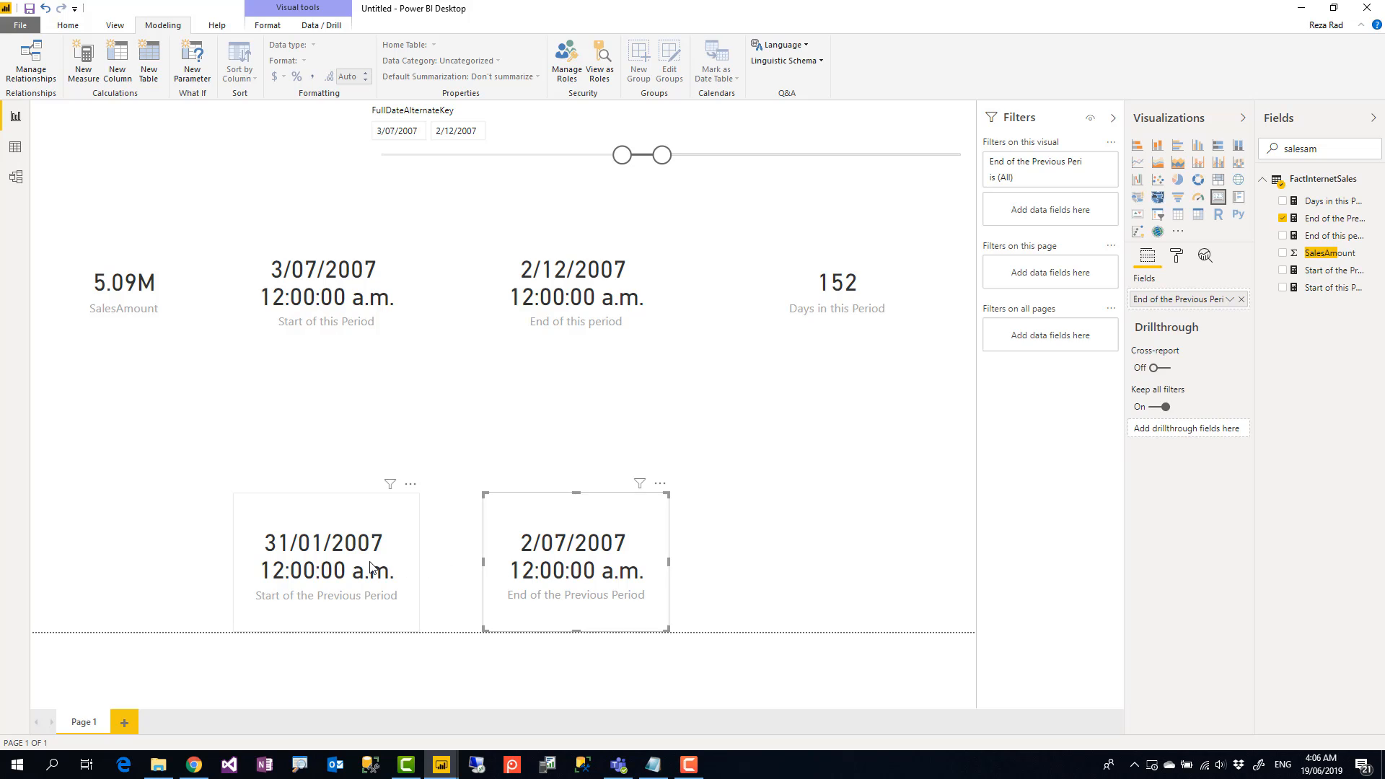
left_click(370, 564)
left_click(569, 570)
left_click(824, 309)
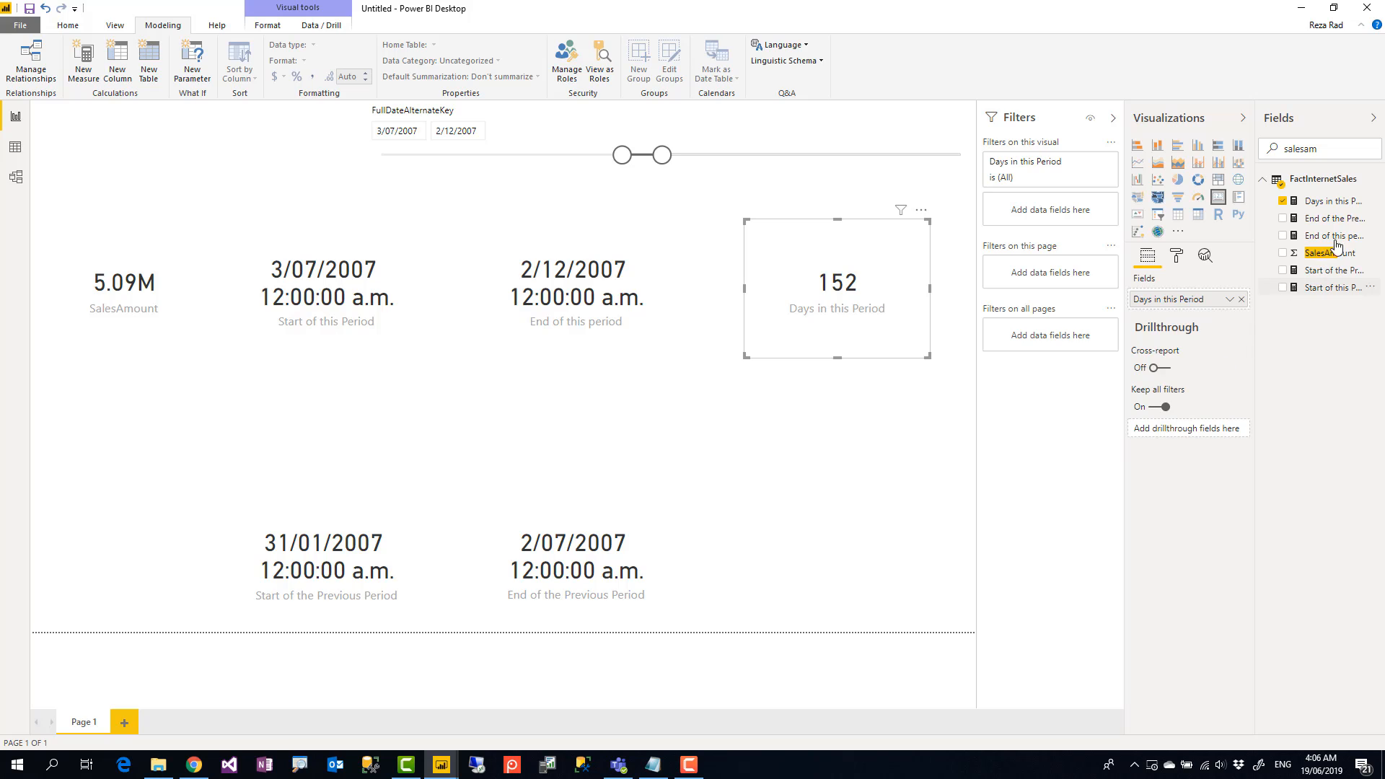
- Create another measure in FactInternetSales, enlarge its formula editor and name the measure "Days in the Previous Period"
right_click(1321, 181)
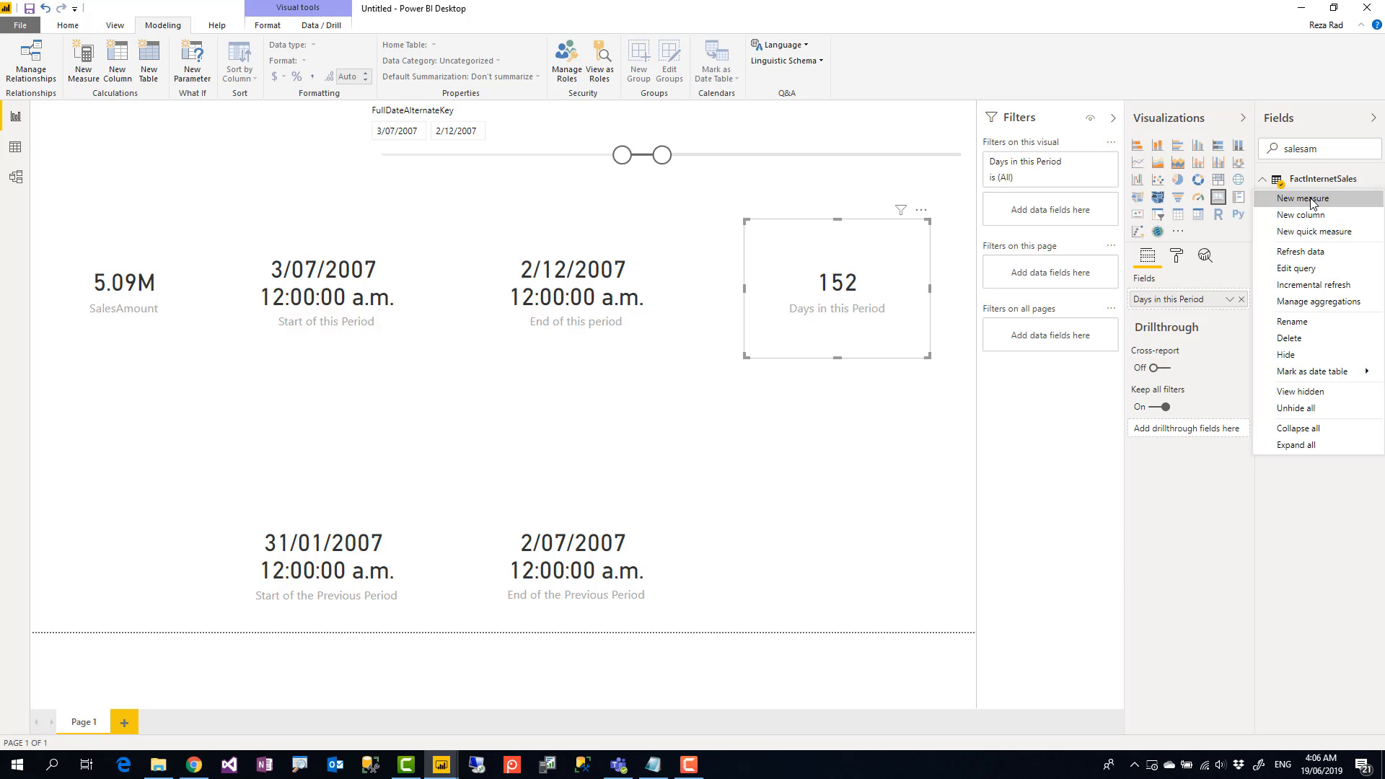
left_click(1311, 202)
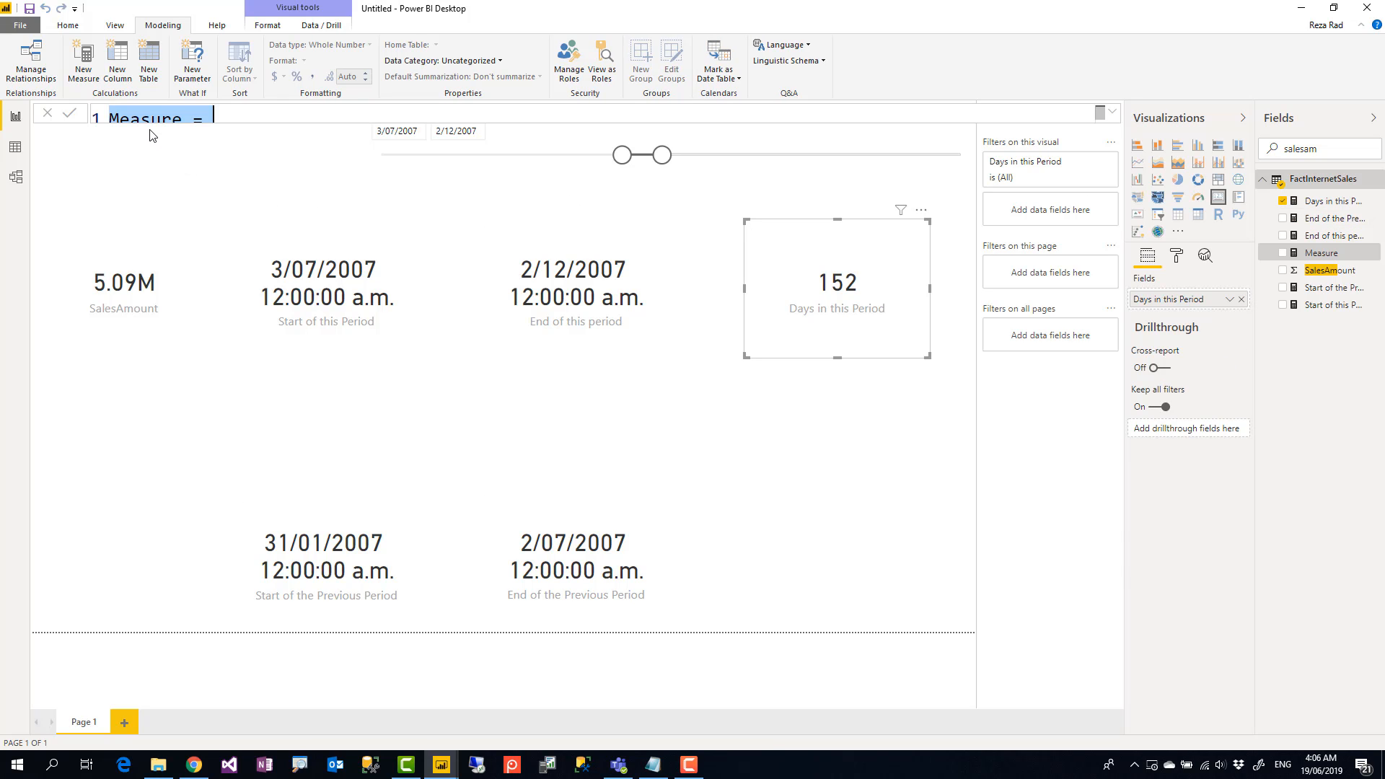
left_click(1111, 112)
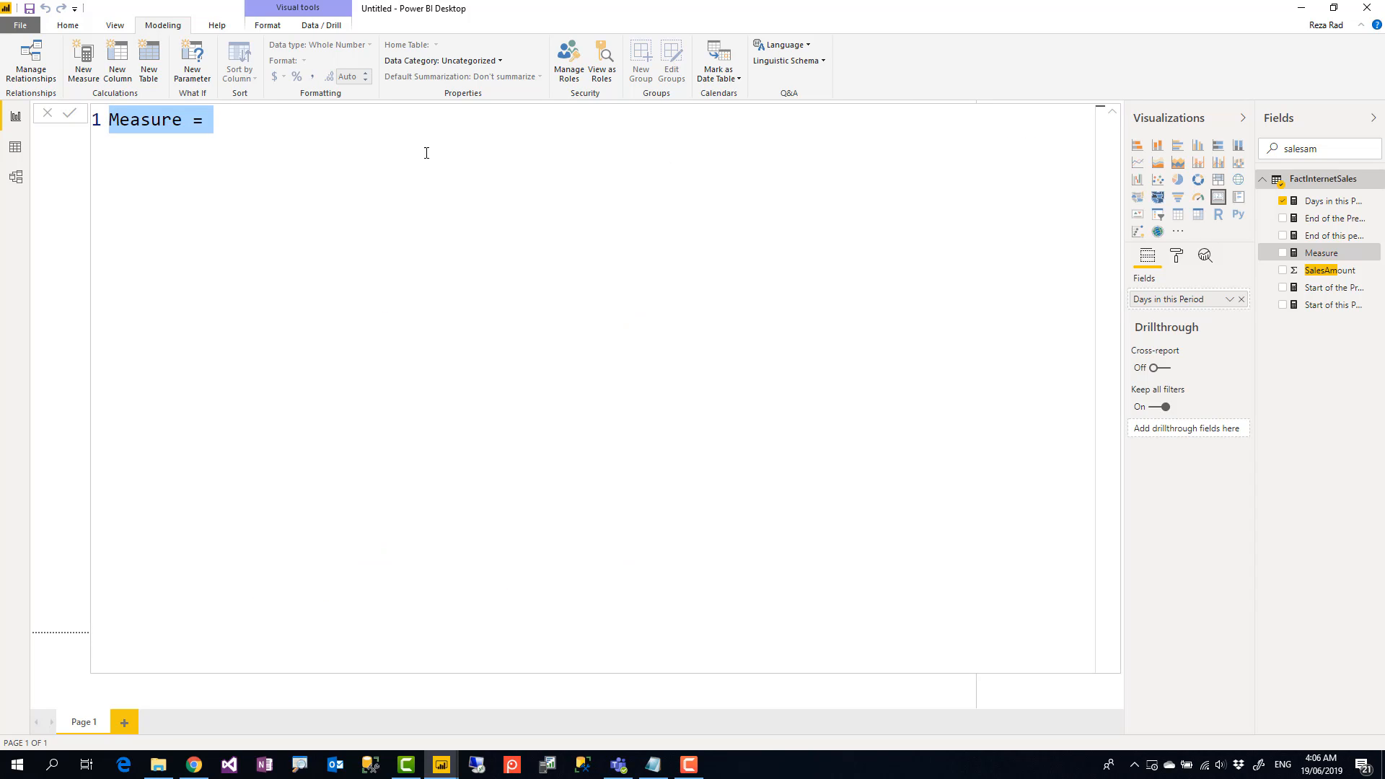
double_click(182, 124)
type("Days in pr")
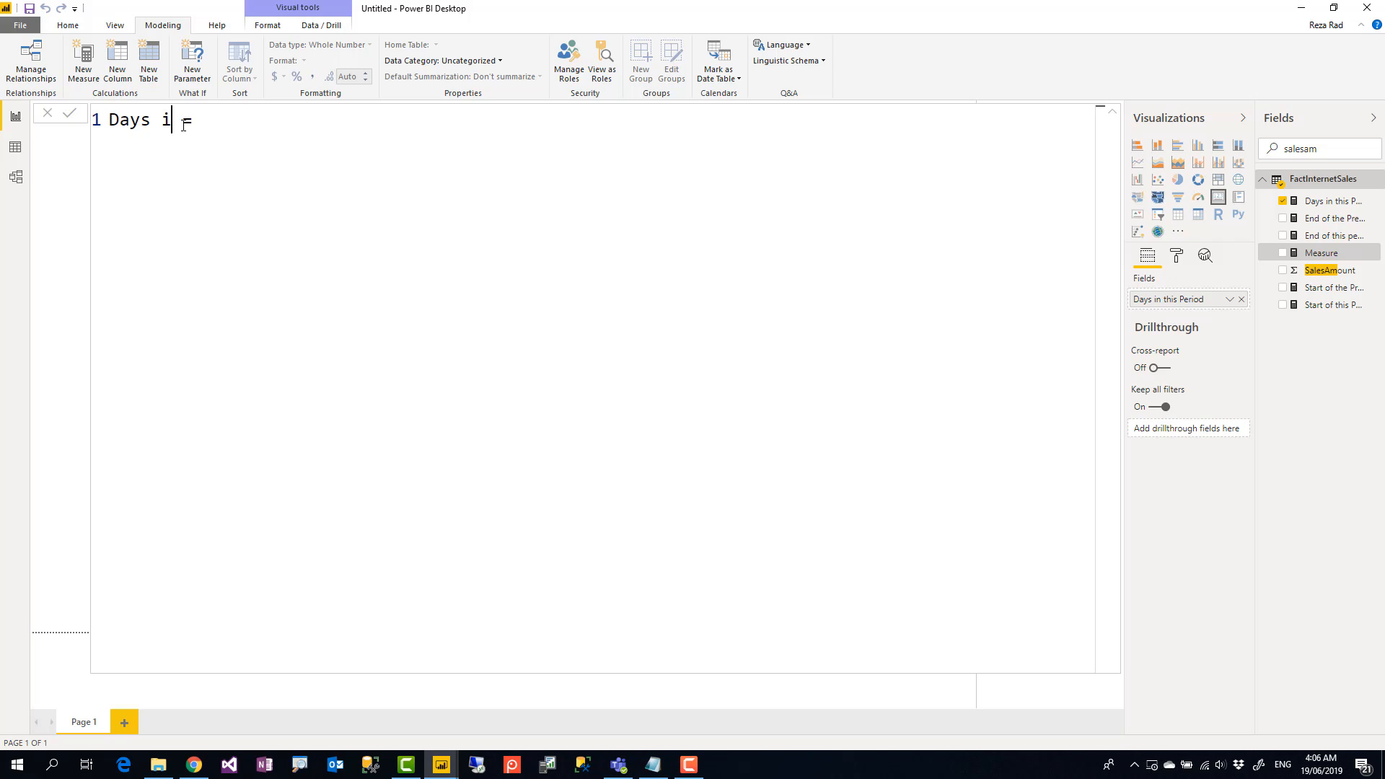
type("ev")
key("BackSpace")
key("BackSpace")
key("BackSpace")
key("BackSpace")
type("the Previous Period")
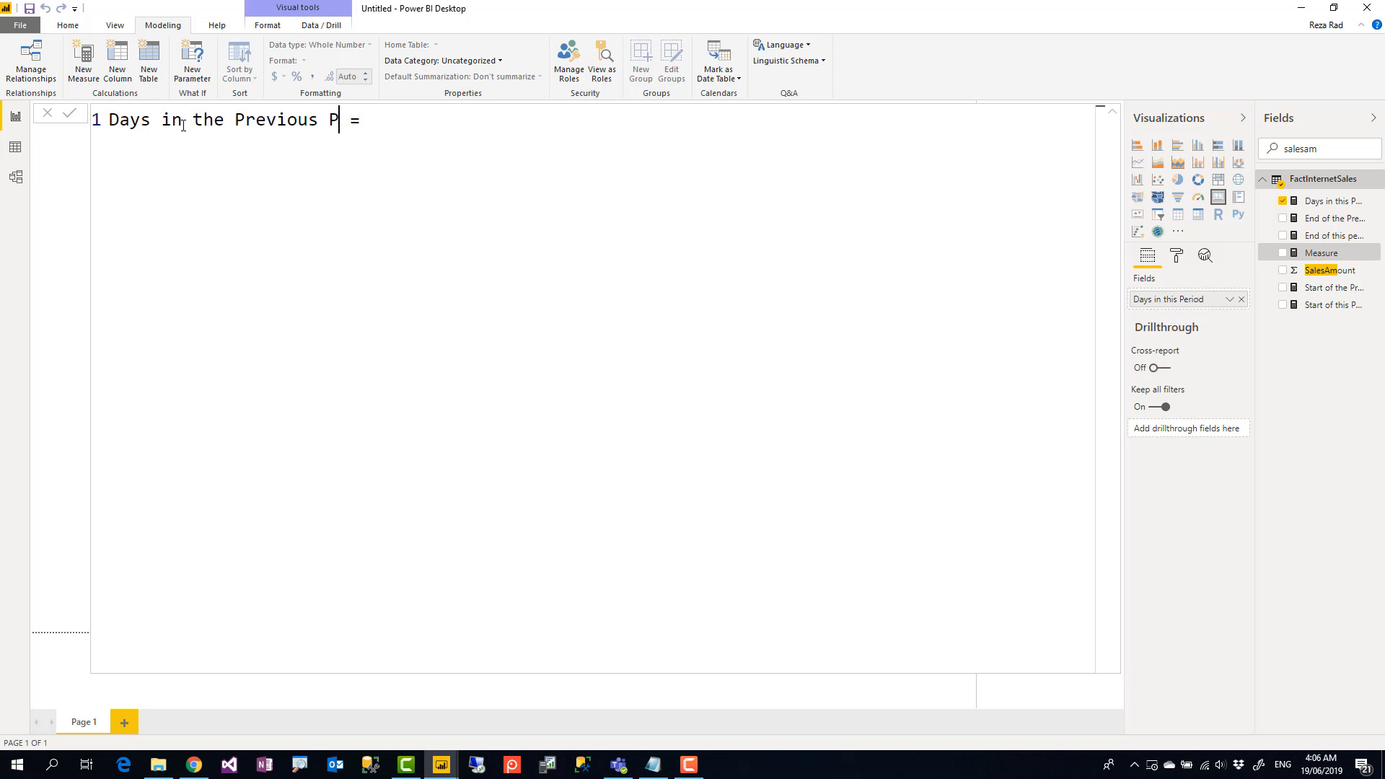
- Begin the Days in the Previous Period formula with DATEDIFF, using [Start of the Previous Period] as the first date
type("star")
key("BackSpace")
key("BackSpace")
key("BackSpace")
key("BackSpace")
type("datedi")
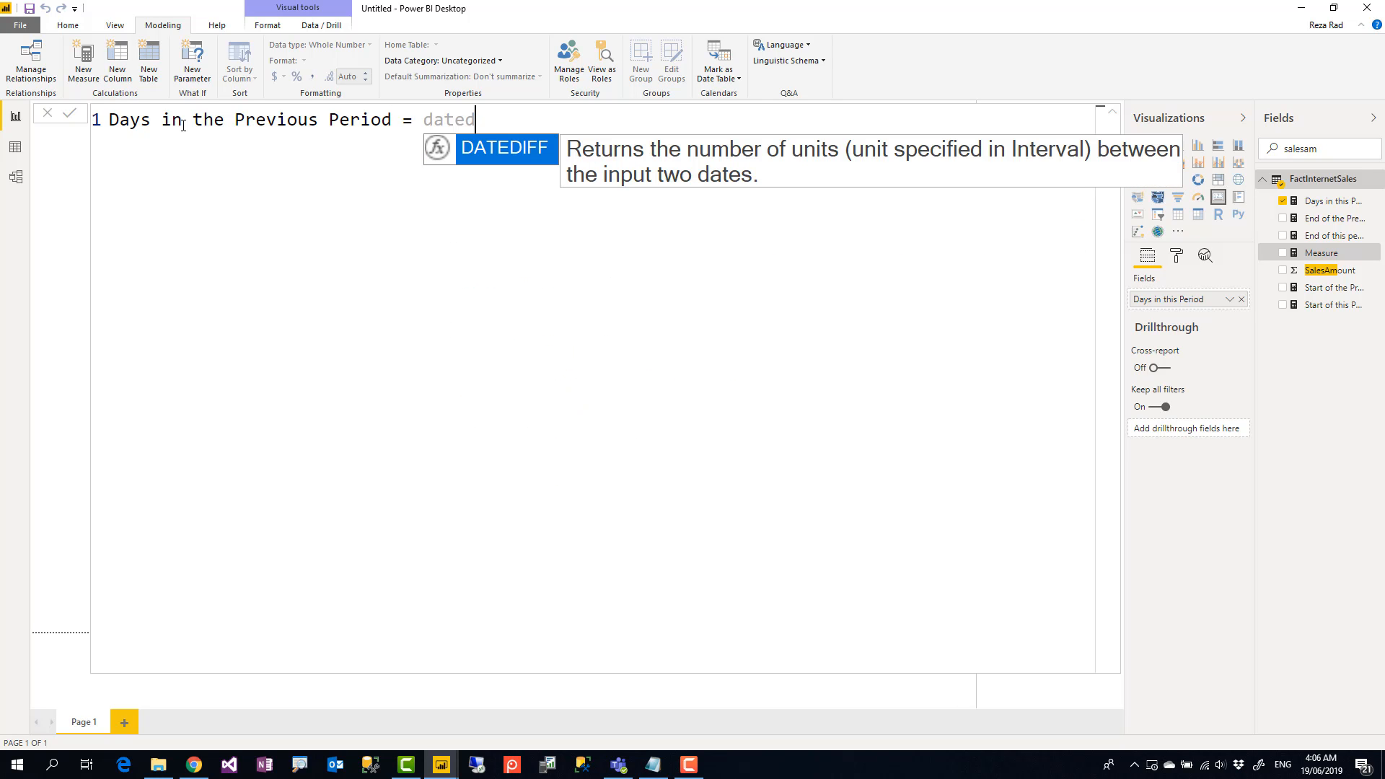
key("Tab")
type("(star")
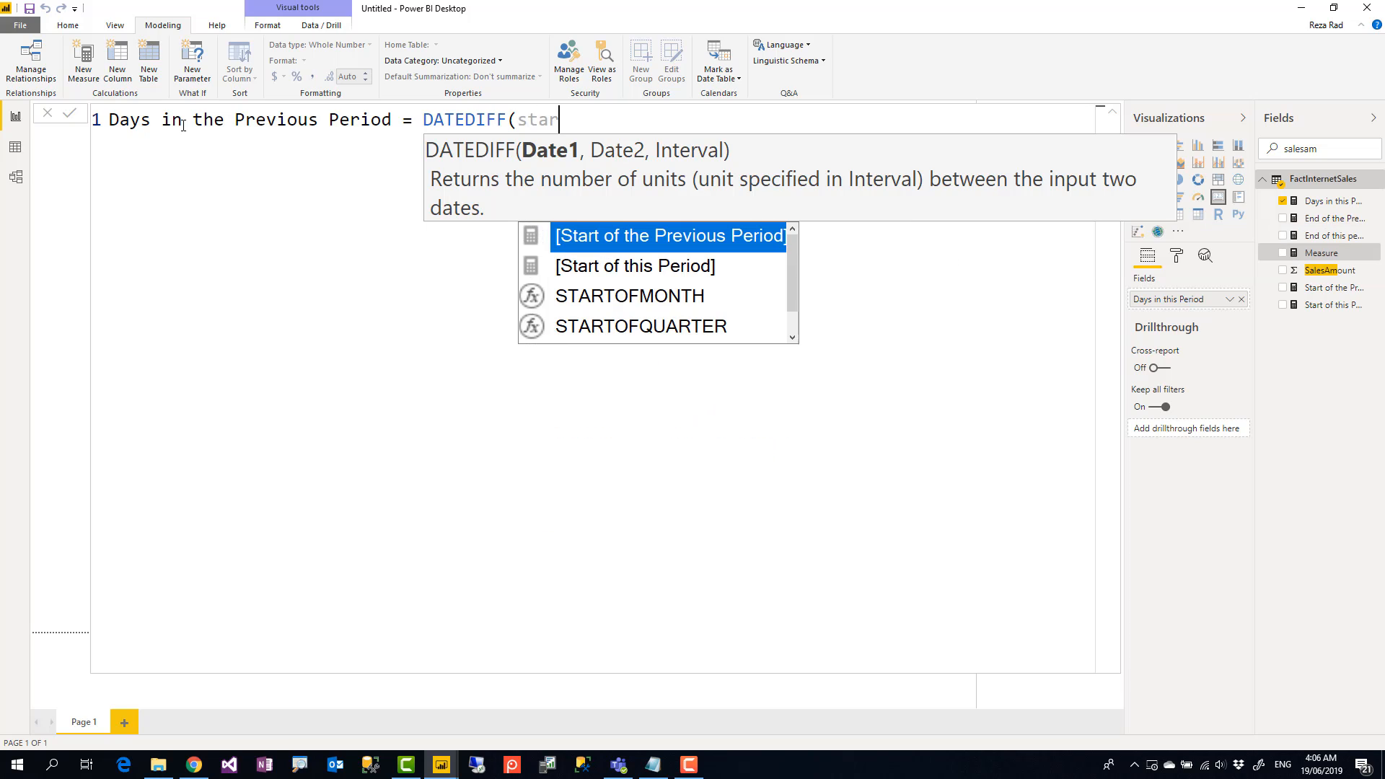
key("Tab")
- Complete the DATEDIFF with [End of the Previous Period] as second date and DAY as interval, commit the measure and collapse the formula editor
type(",end")
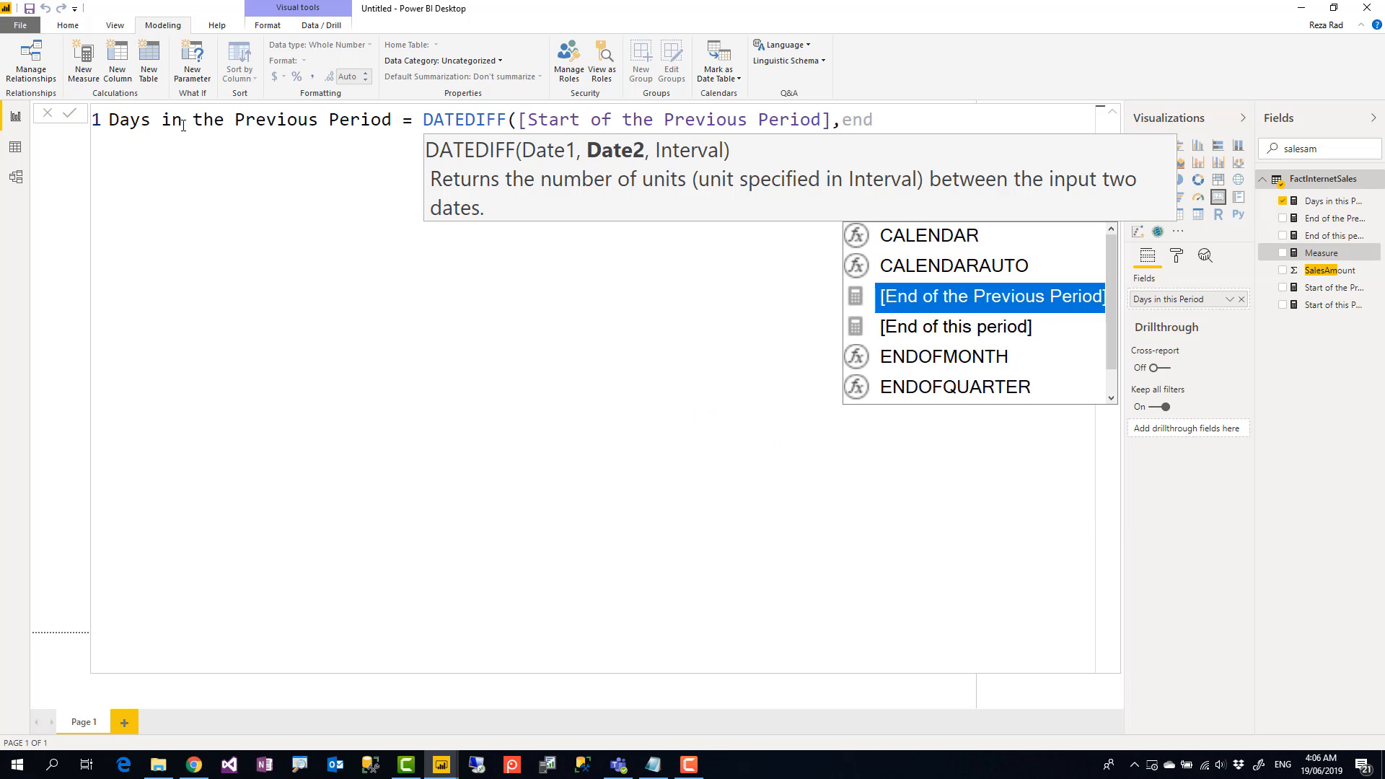
key("Tab")
type(")")
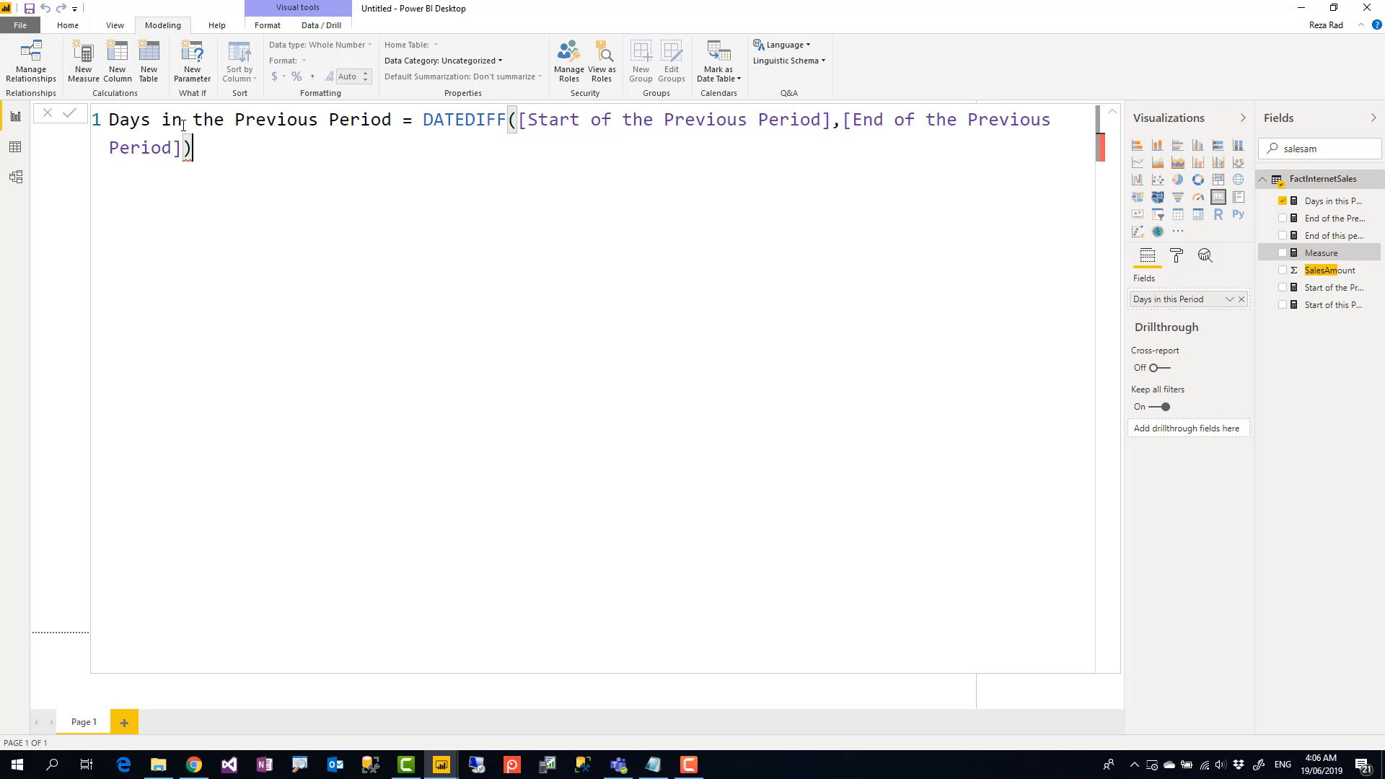
key("Left")
type(",")
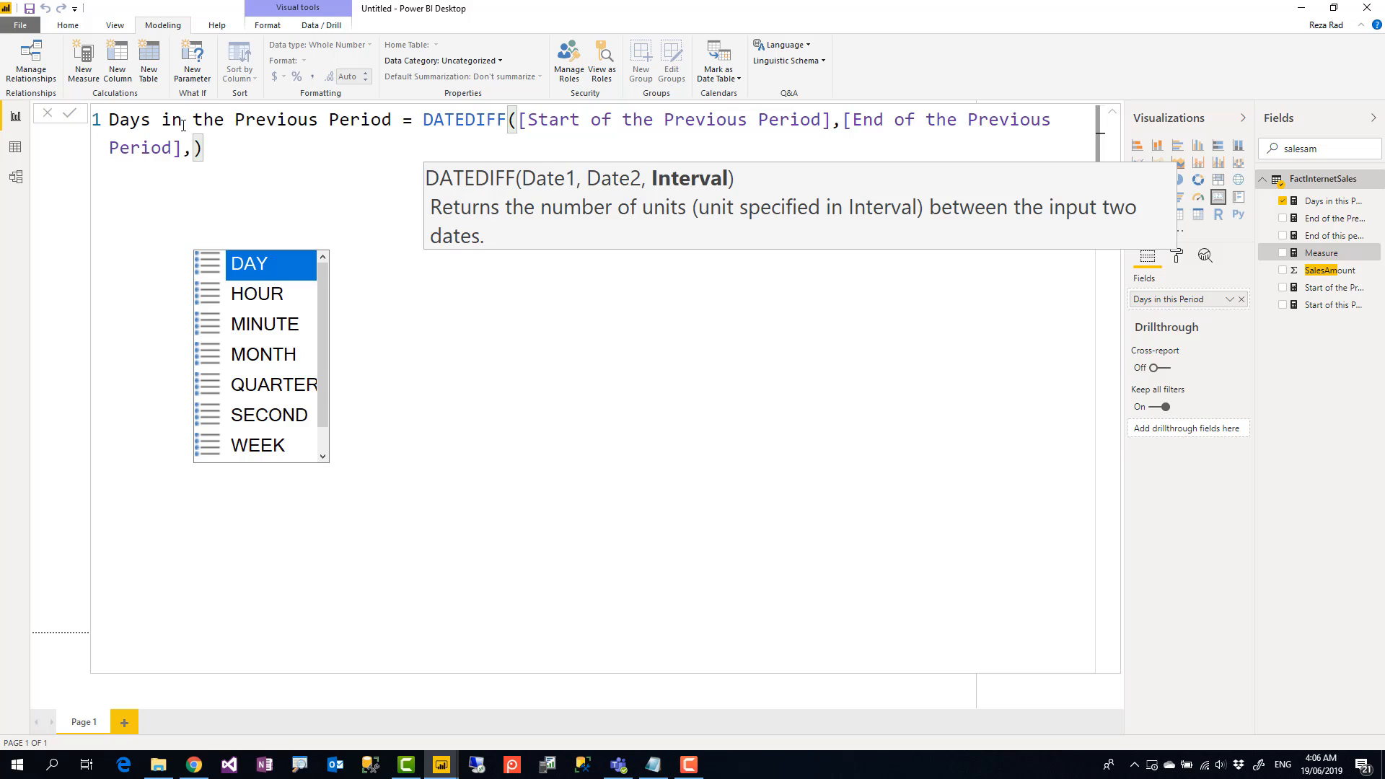
key("Tab")
key("Return")
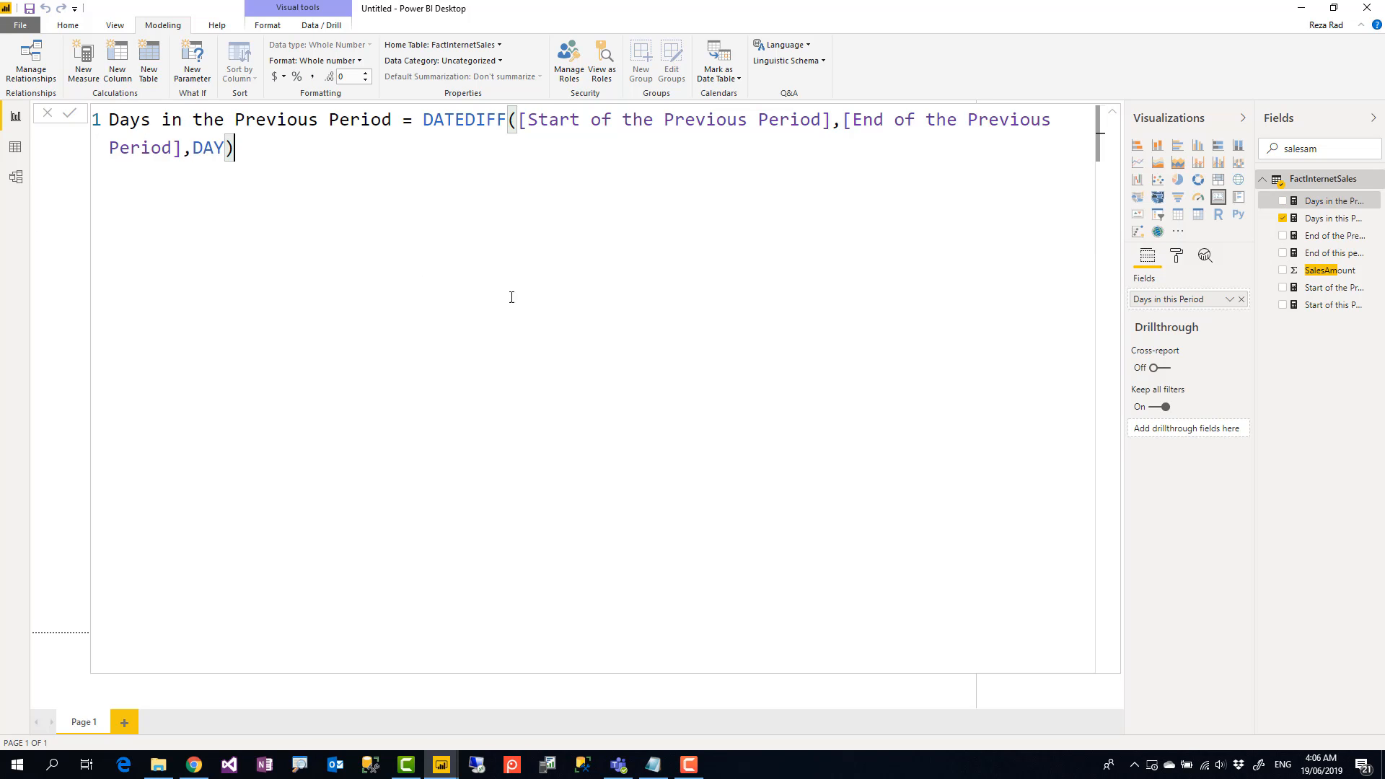
left_click(1112, 112)
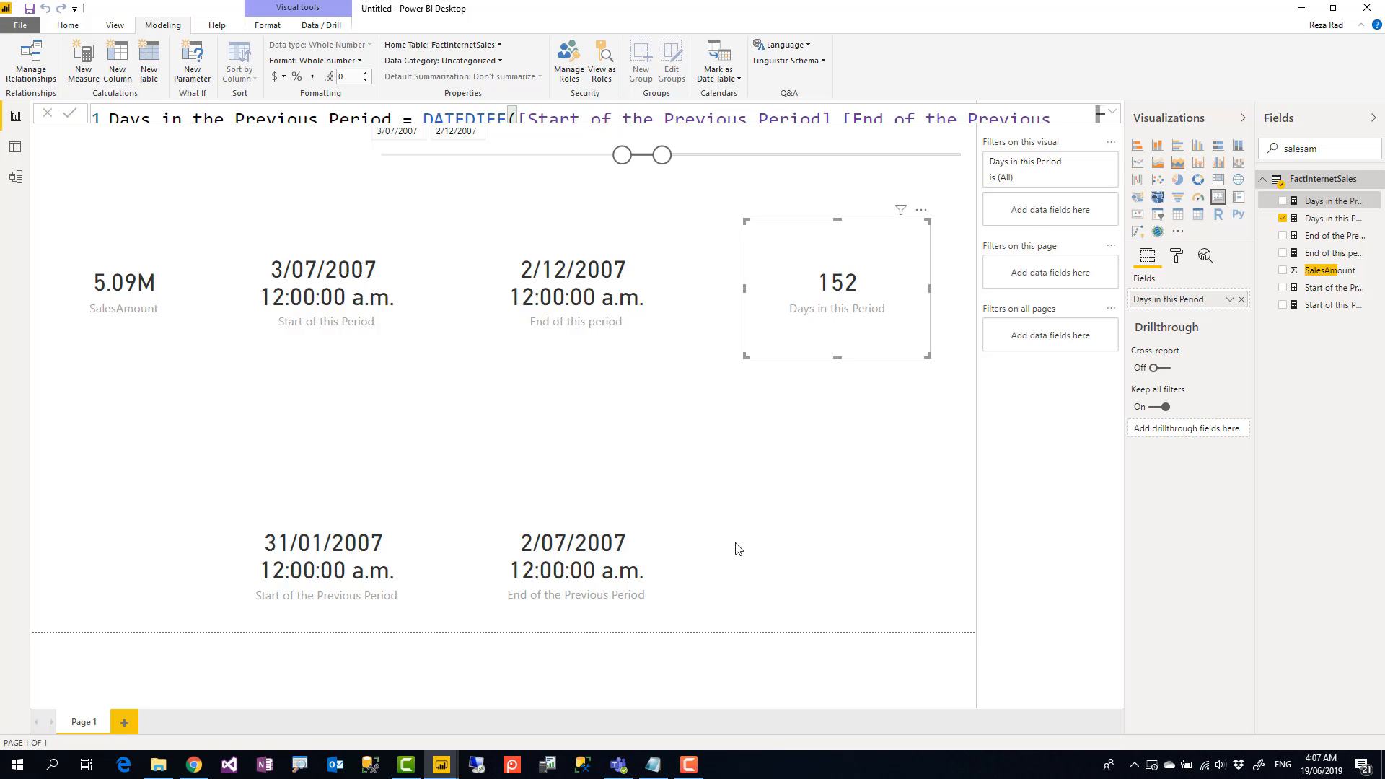
- Add a card showing the Days in the Previous Period measure beside the End of the Previous Period card, below Days in this Period
left_click(782, 546)
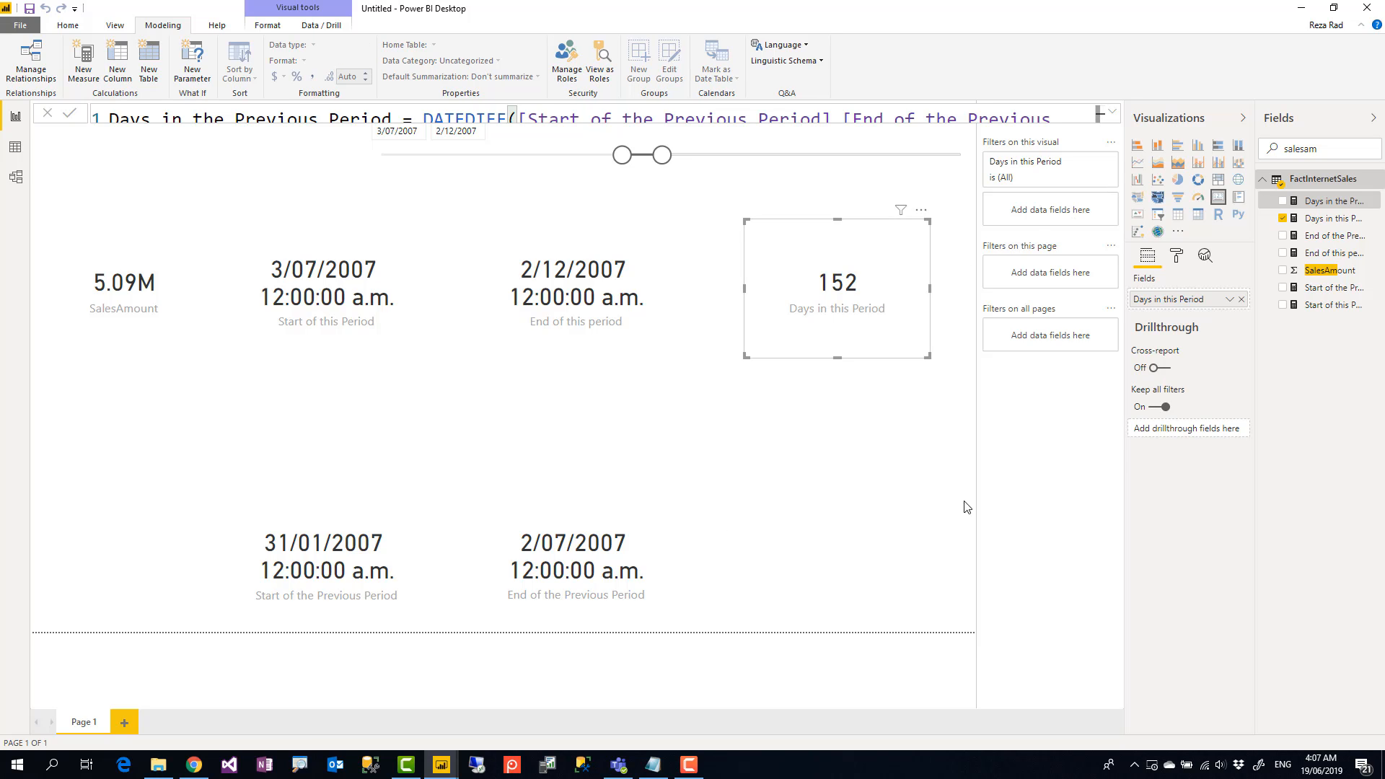
left_click(1217, 198)
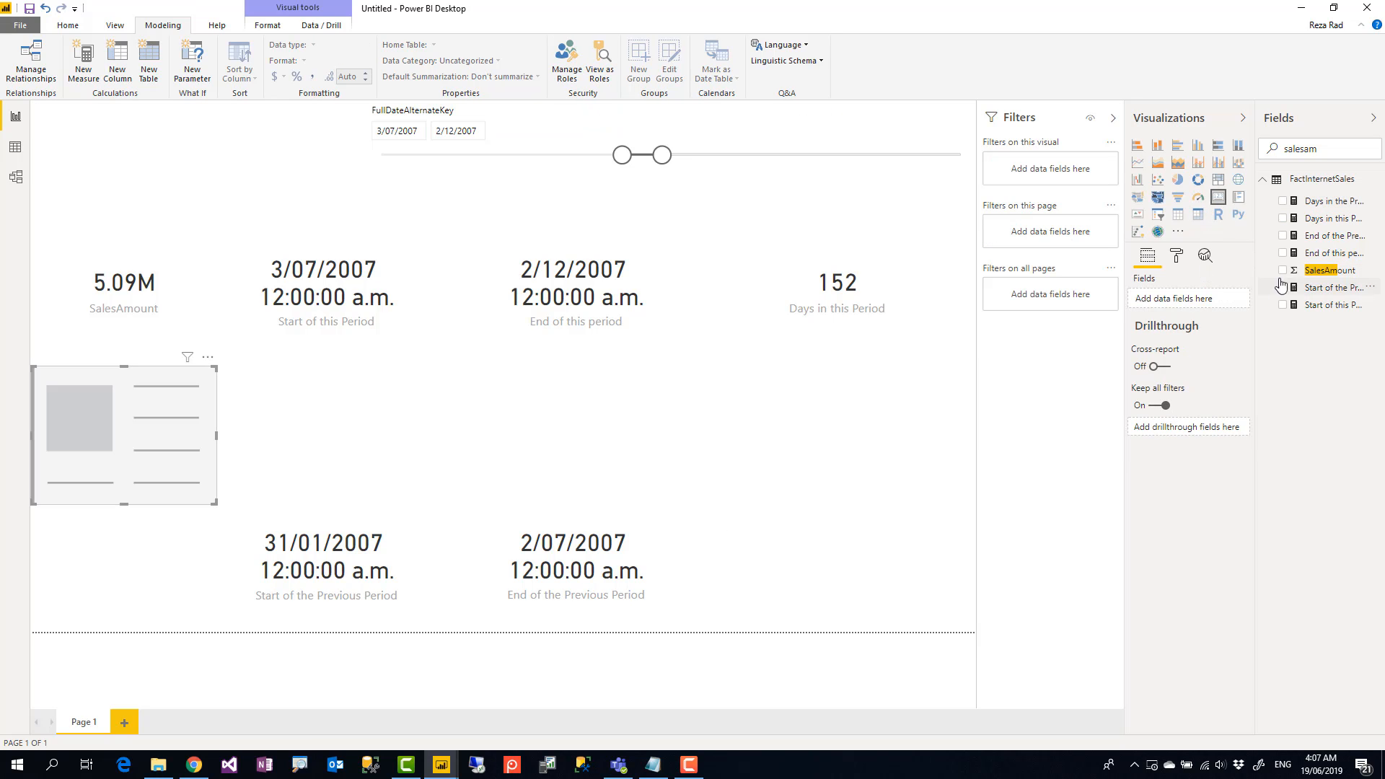
left_click(1282, 201)
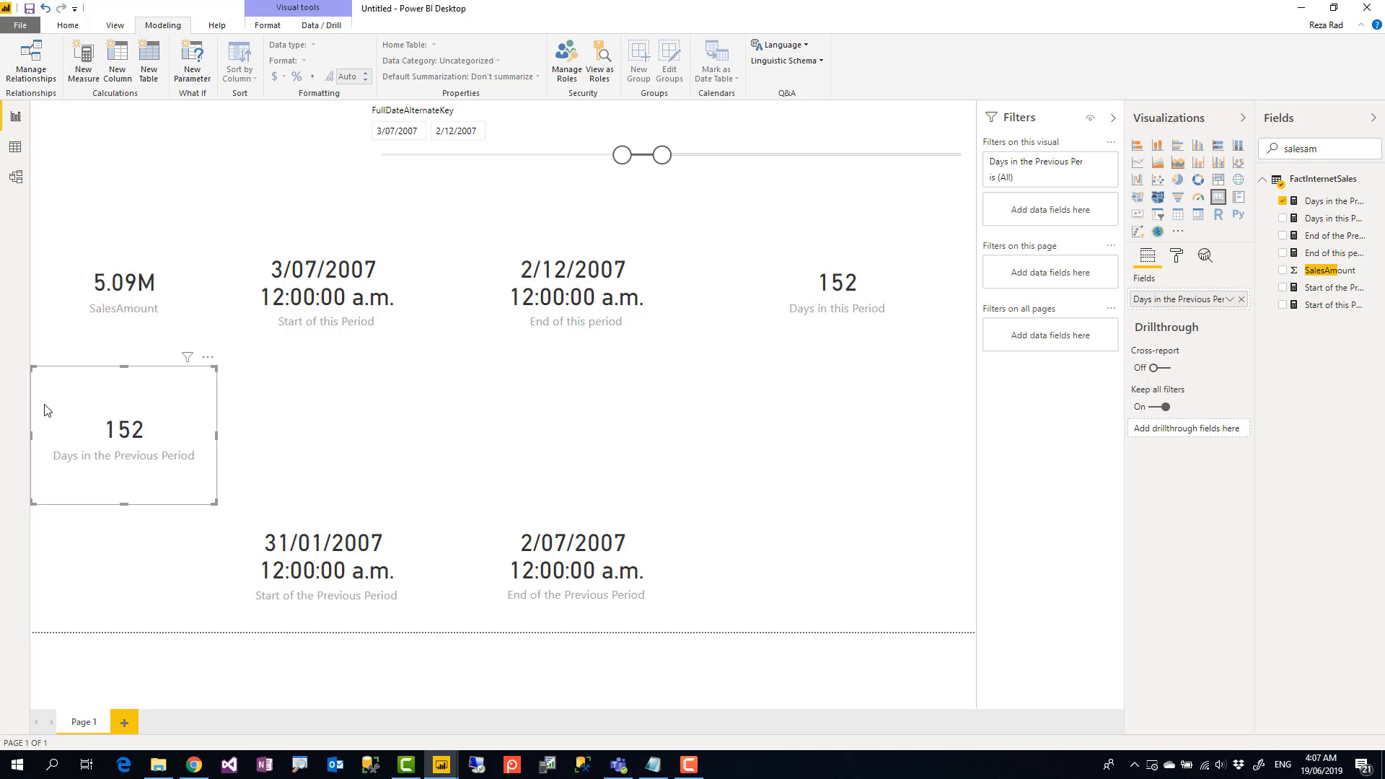
left_click_drag(92, 403, 807, 585)
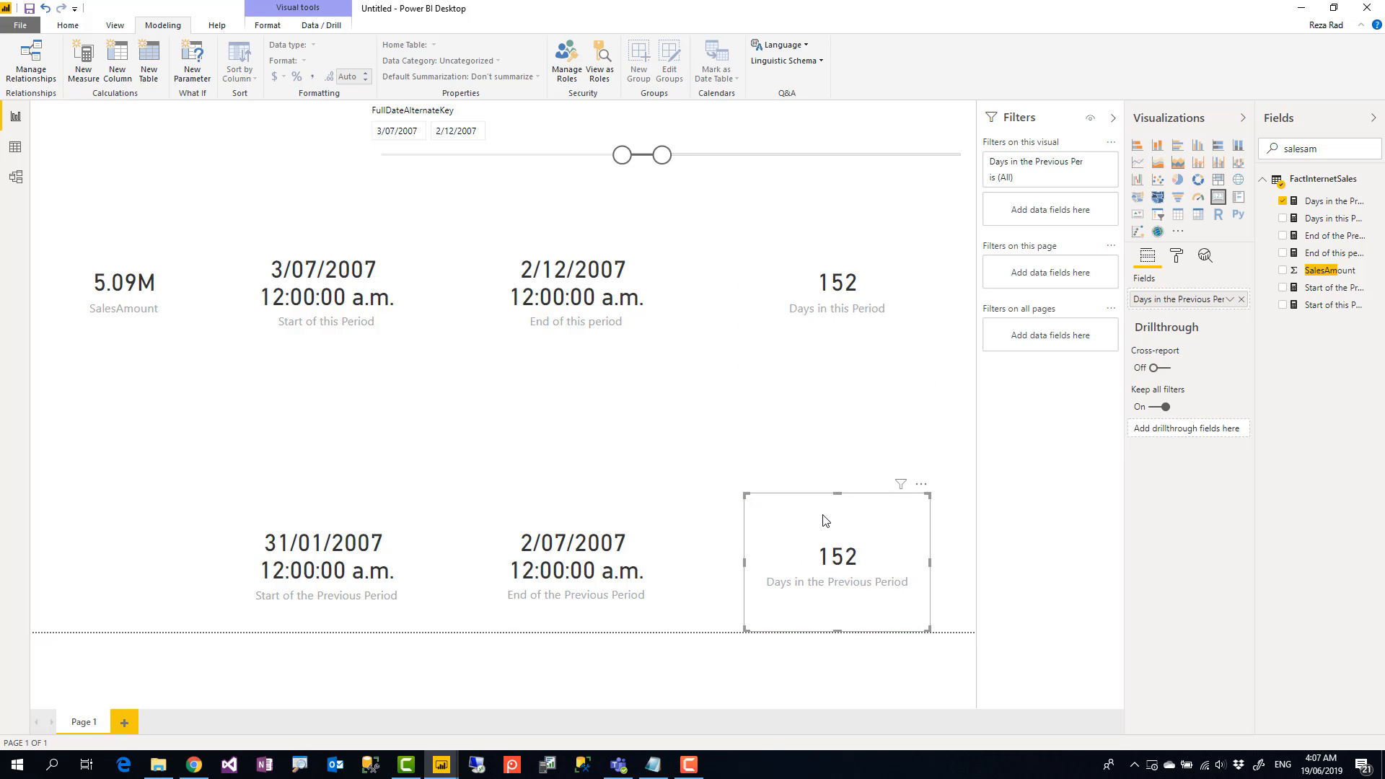
left_click(105, 562)
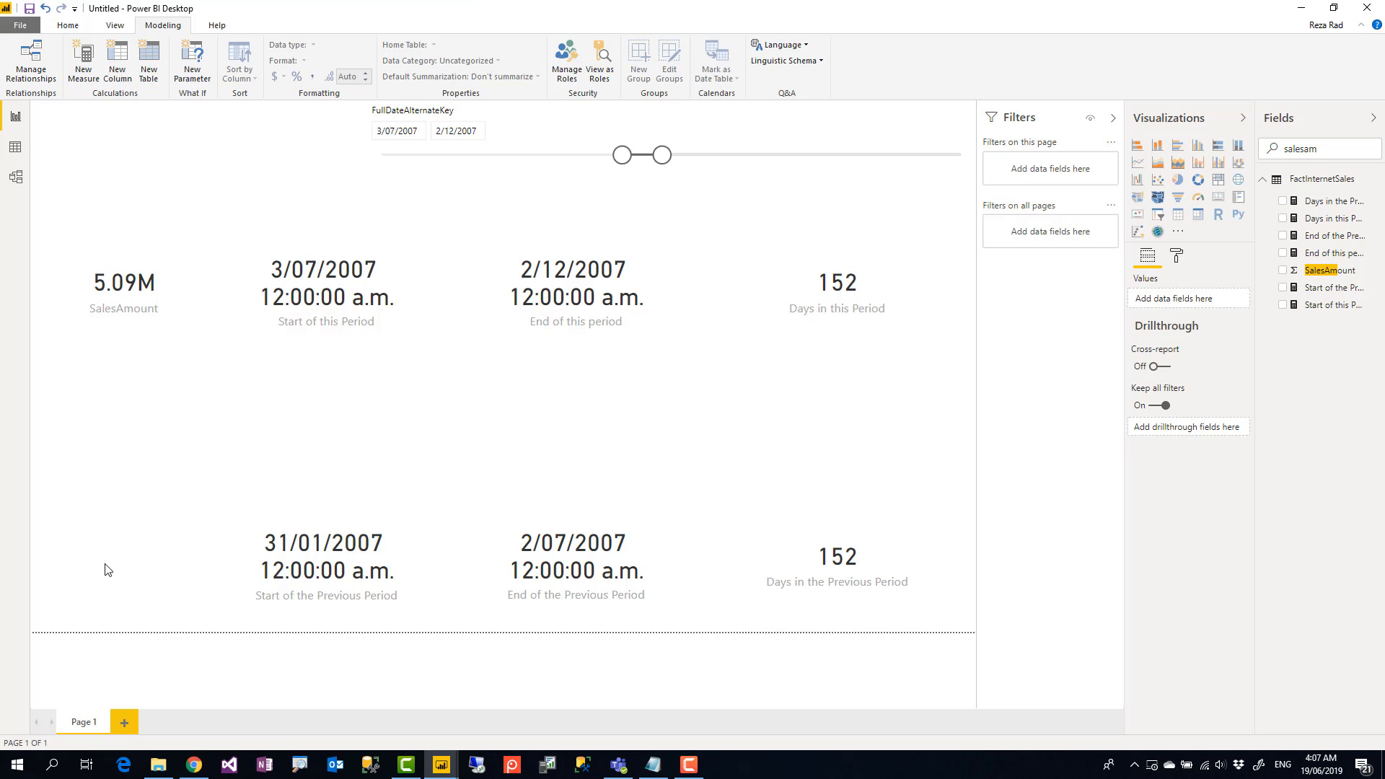
- Create another measure in FactInternetSales, enlarge its formula editor and name the measure "Sales in the Previous Period"
right_click(1334, 181)
left_click(1302, 199)
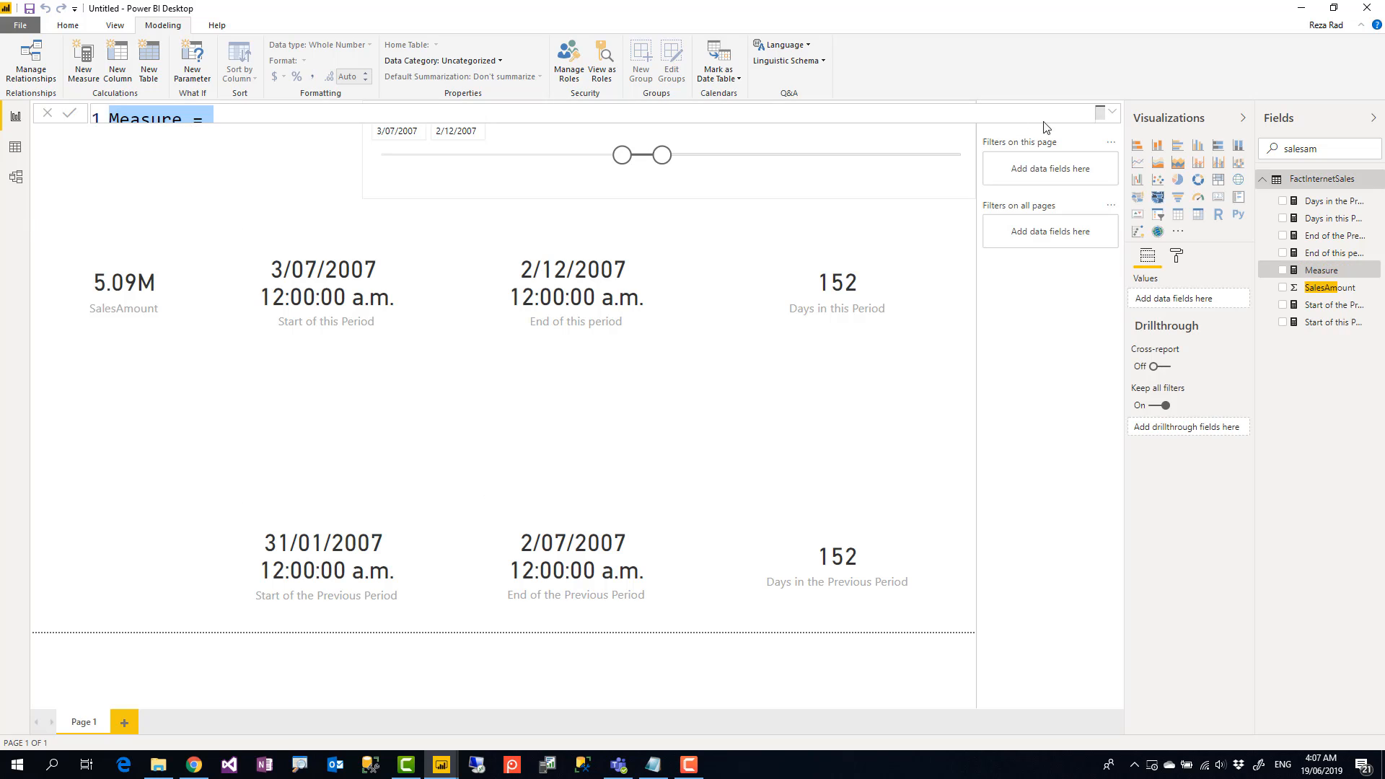
left_click(1112, 111)
double_click(150, 120)
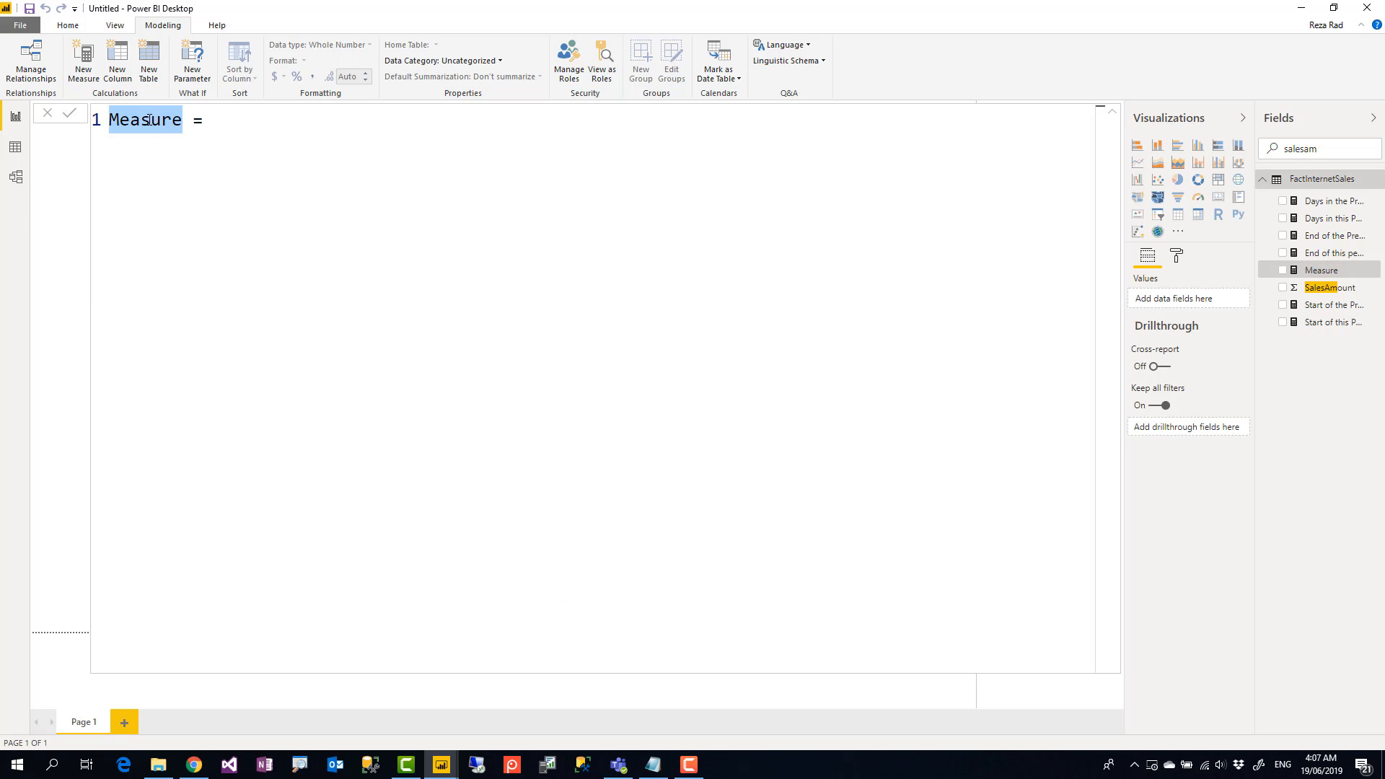
type("Sales ")
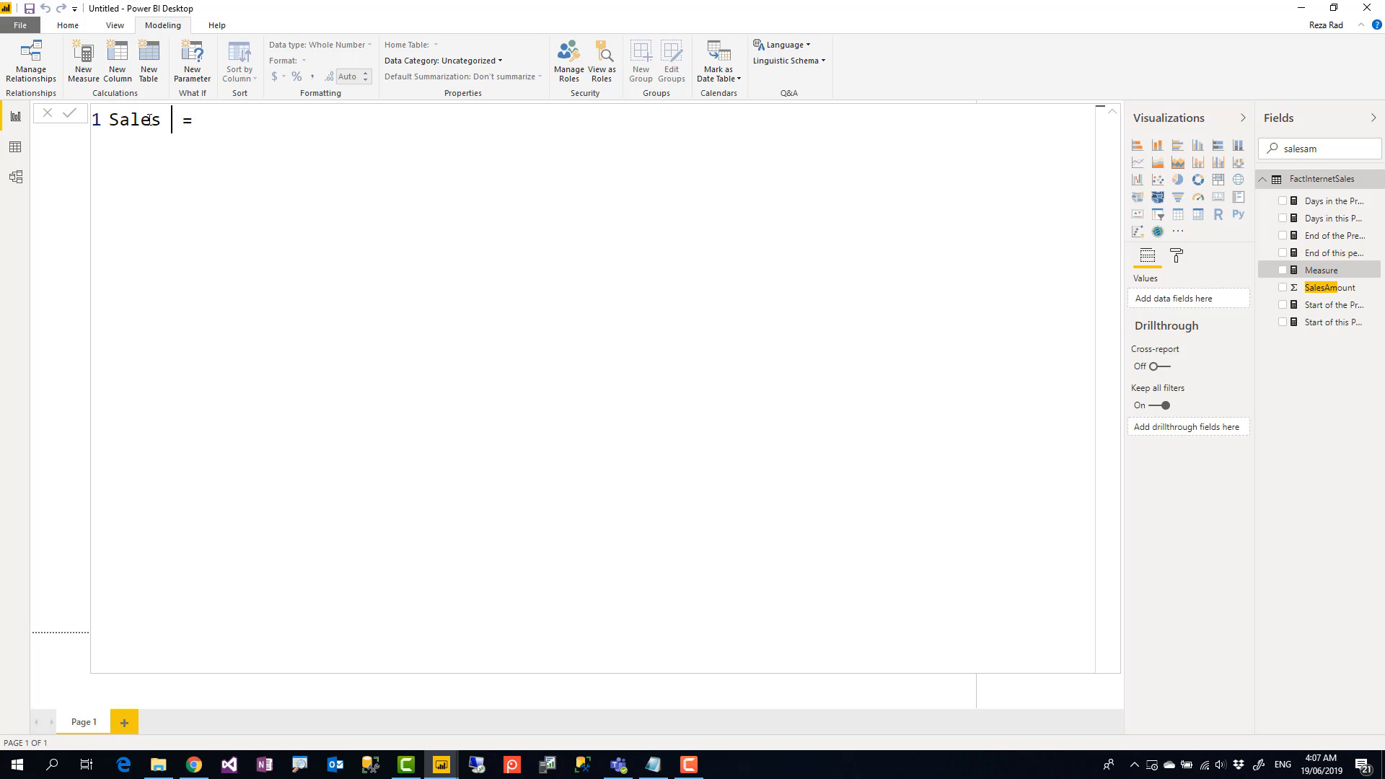
type("in Previous Period")
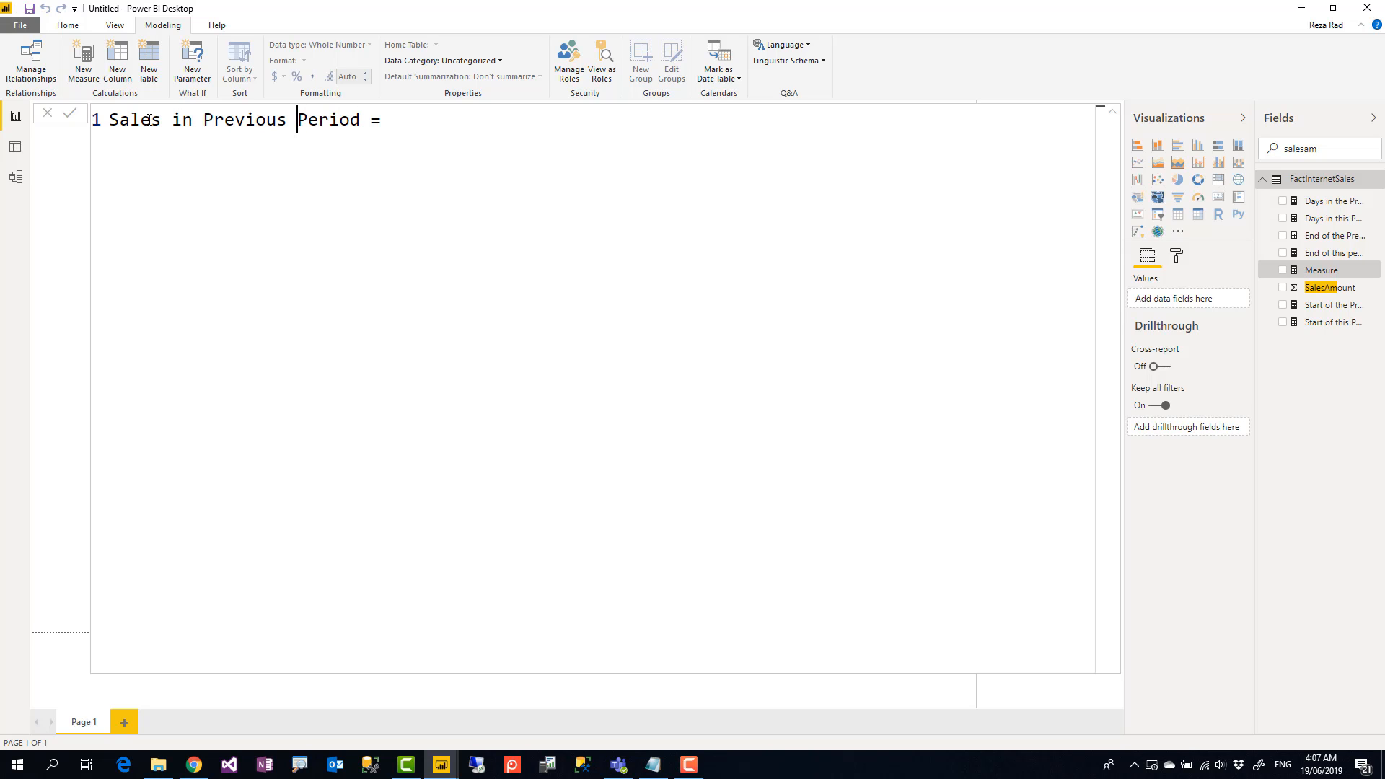
key("ctrl+Left")
type("the")
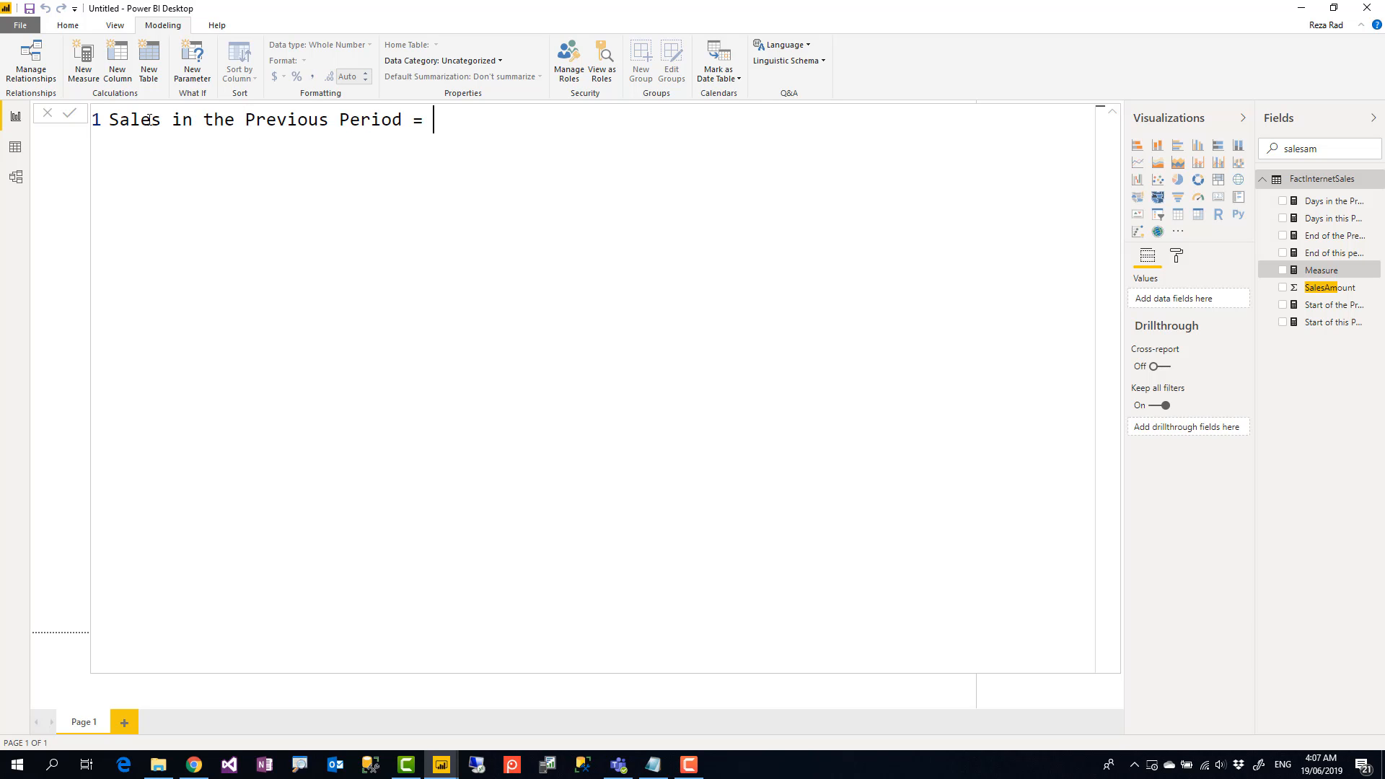
- Start the measure's formula on a new line with CALCULATE and the expression SUM(FactInternetSales[SalesAmount])
key("shift+Return")
type("cal")
key("Tab")
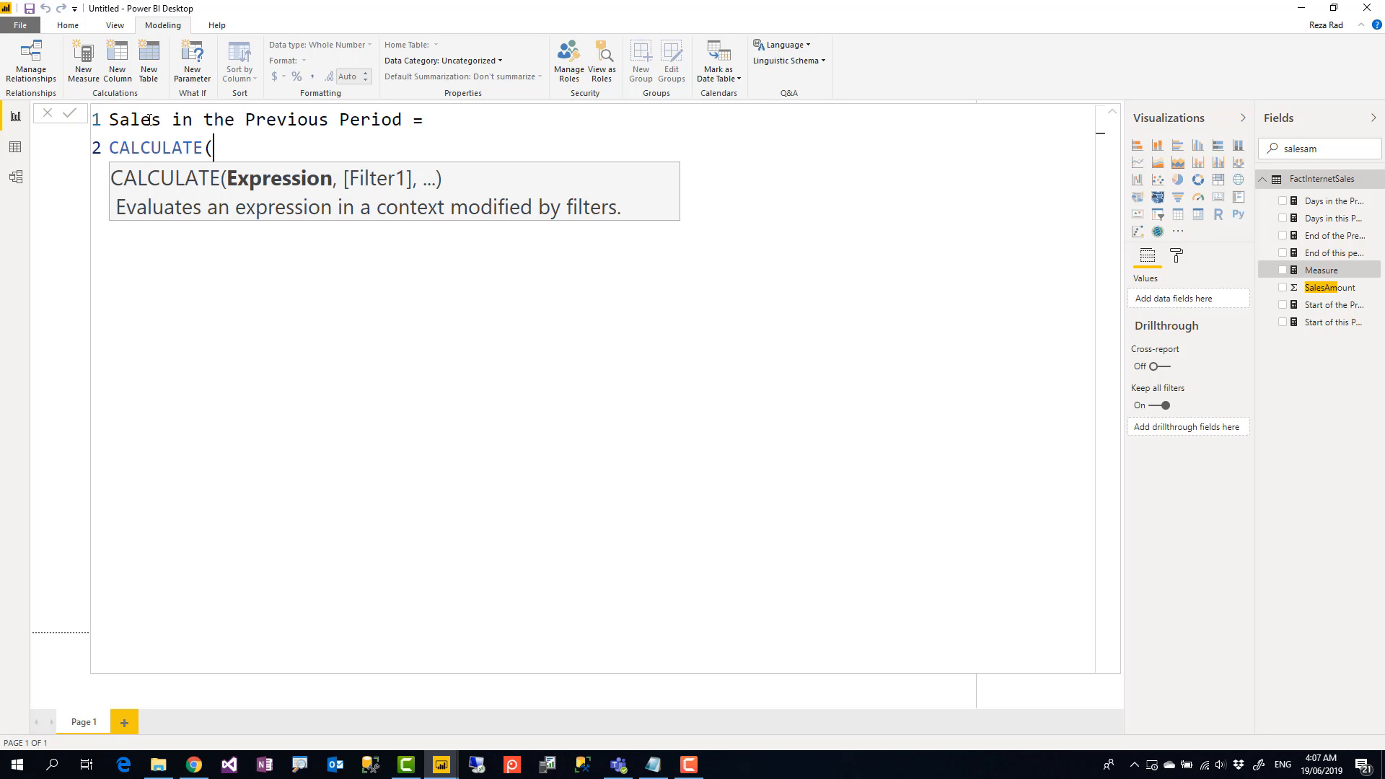
key("shift+Return")
type("sum(salesa")
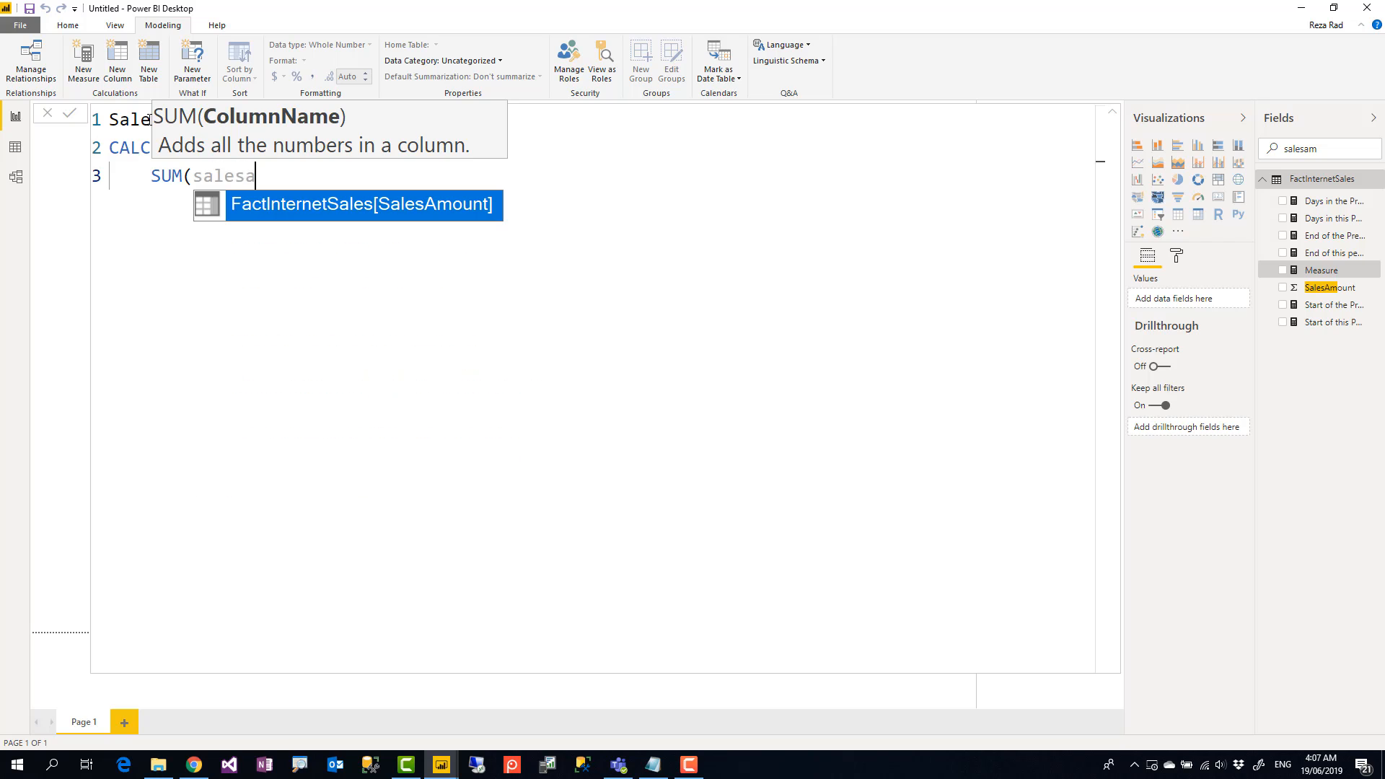
key("Tab")
type("),")
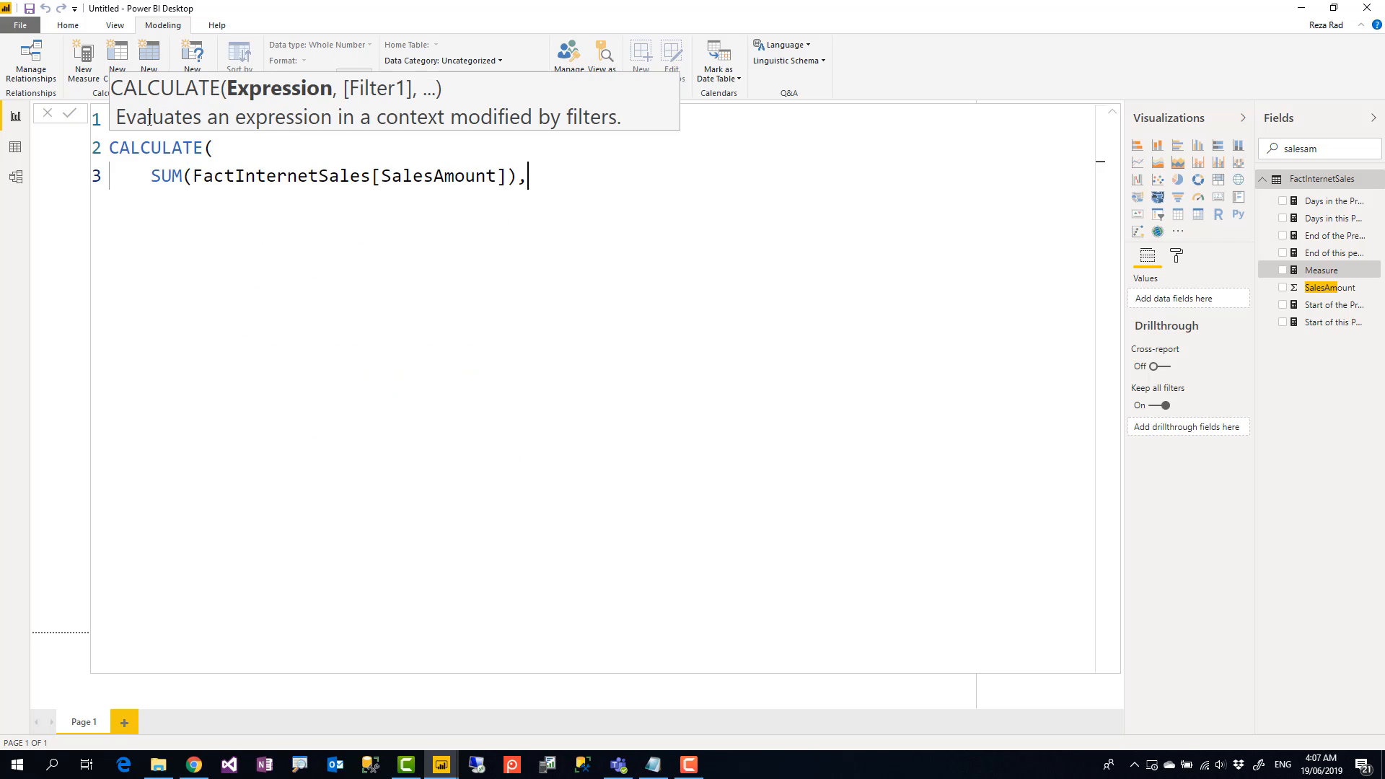
key("shift+Return")
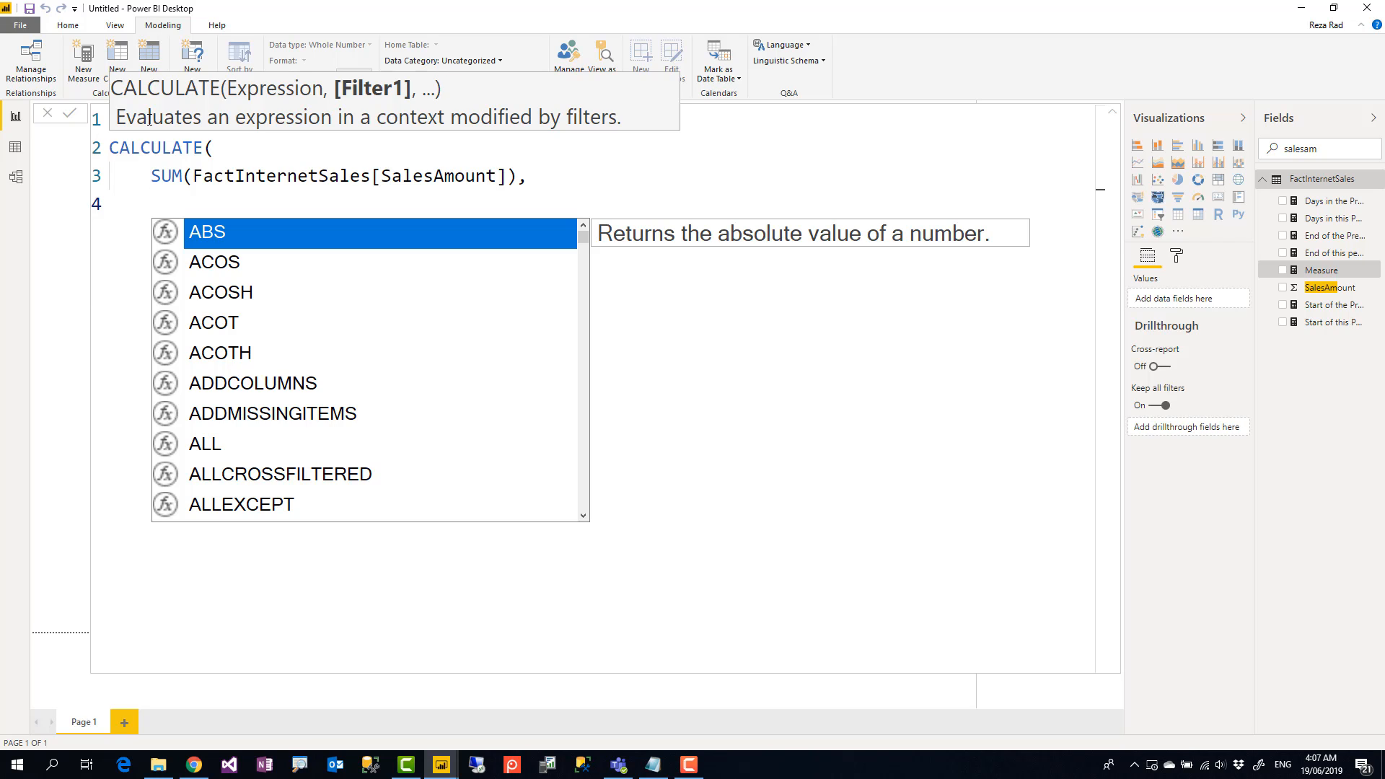
- Add a DATESBETWEEN filter to the CALCULATE, with DimDate[FullDateAlternateKey] as its dates column
type("date")
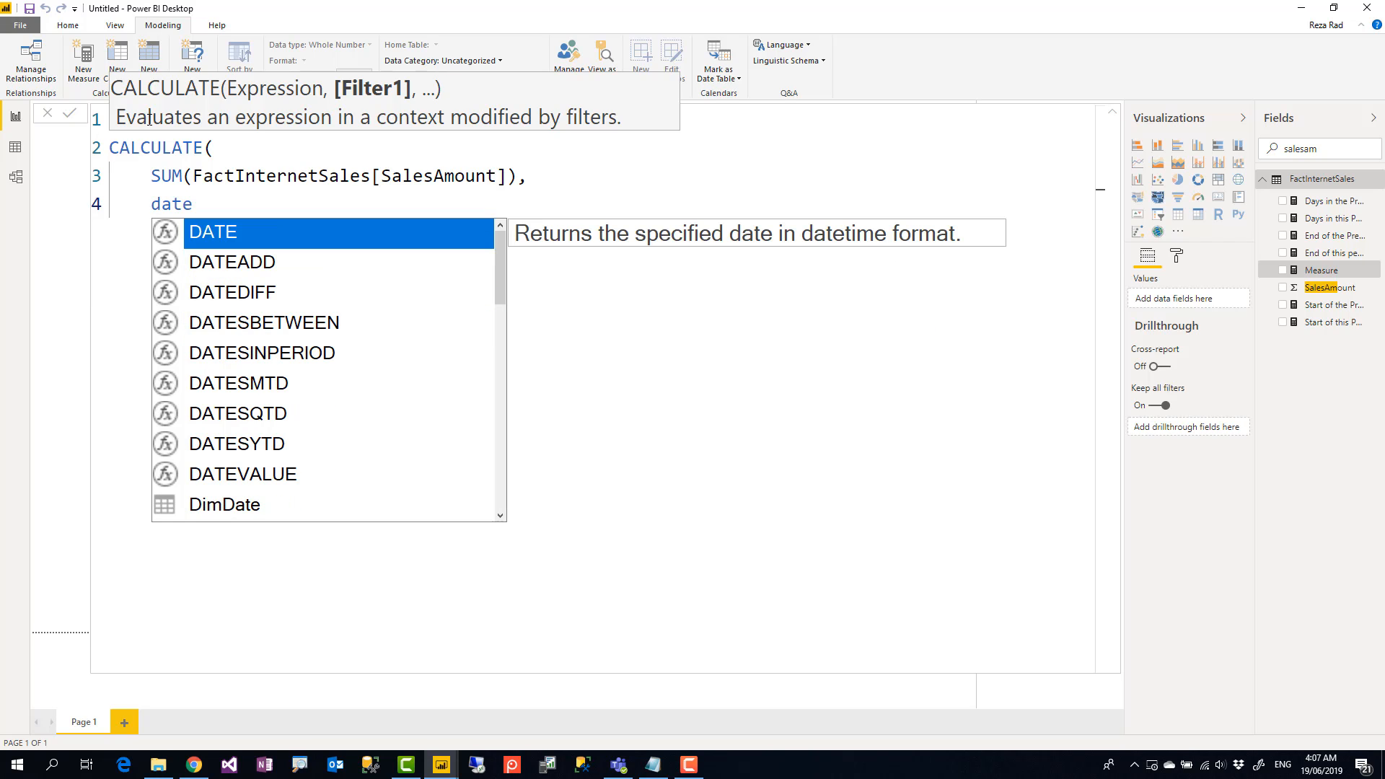
key("Down")
key("Down")
key("Down")
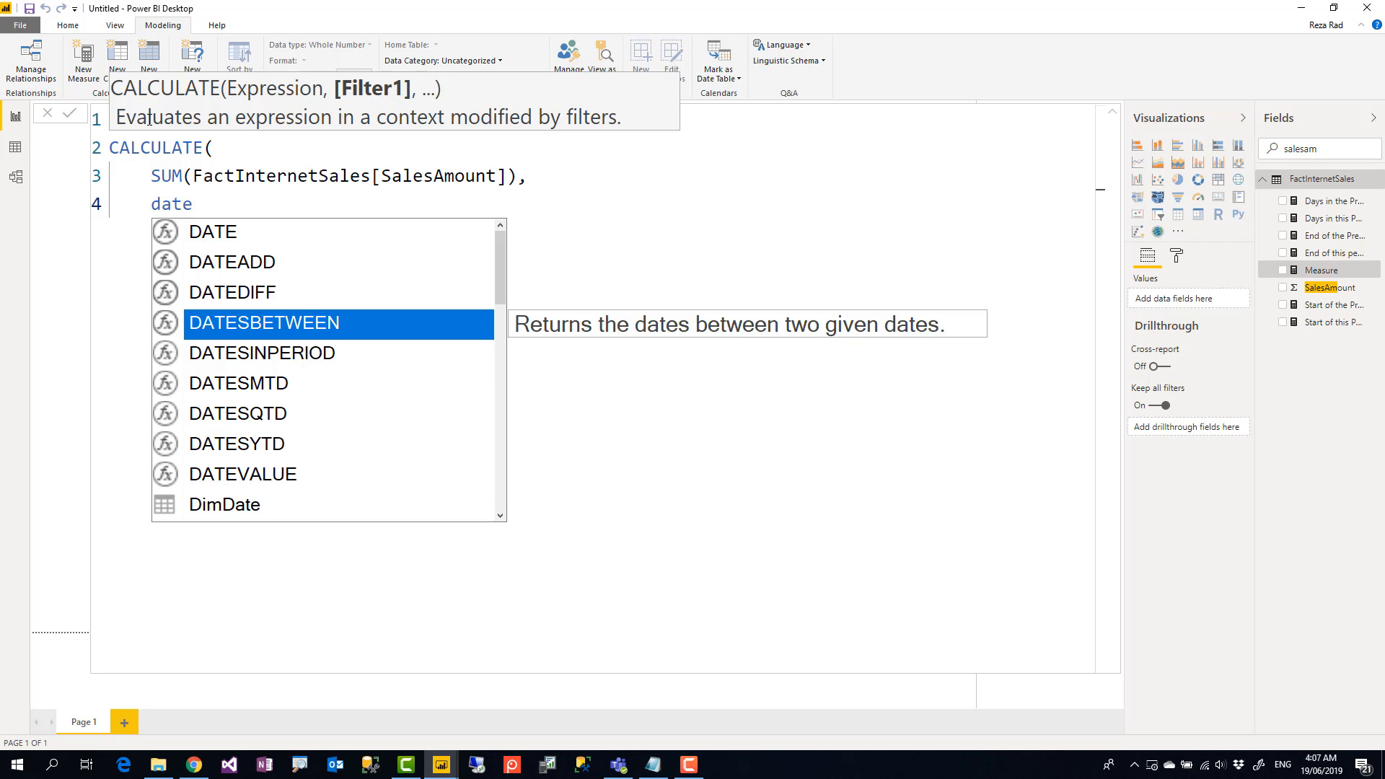
key("Down")
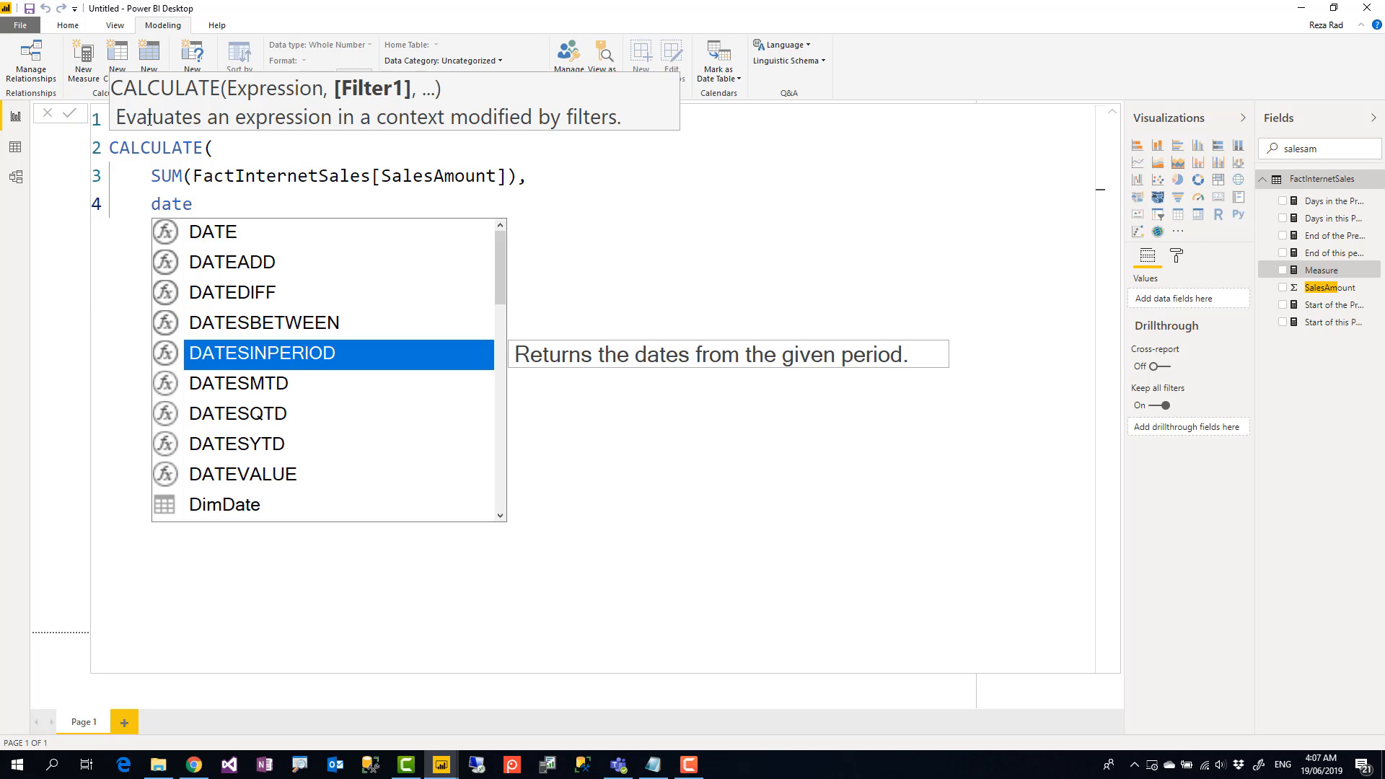
key("Up")
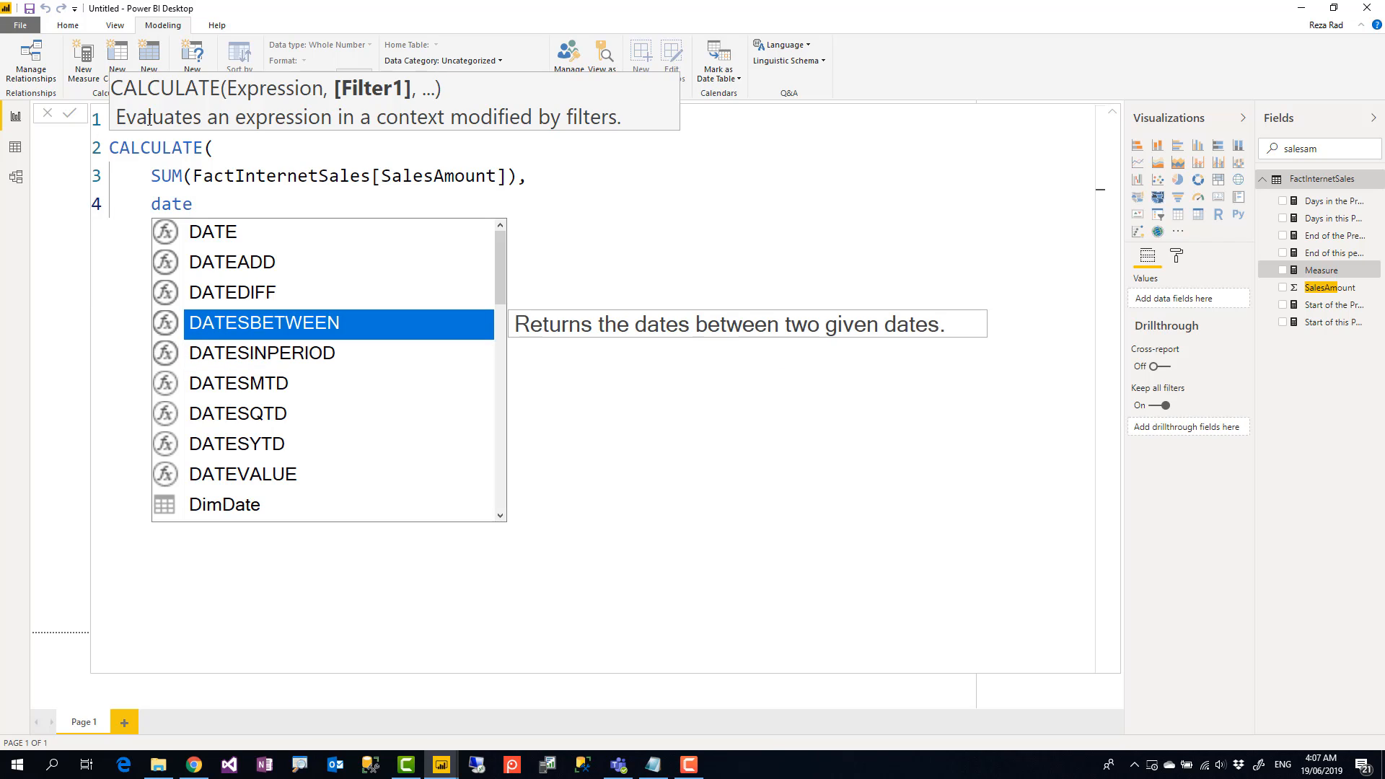
key("Tab")
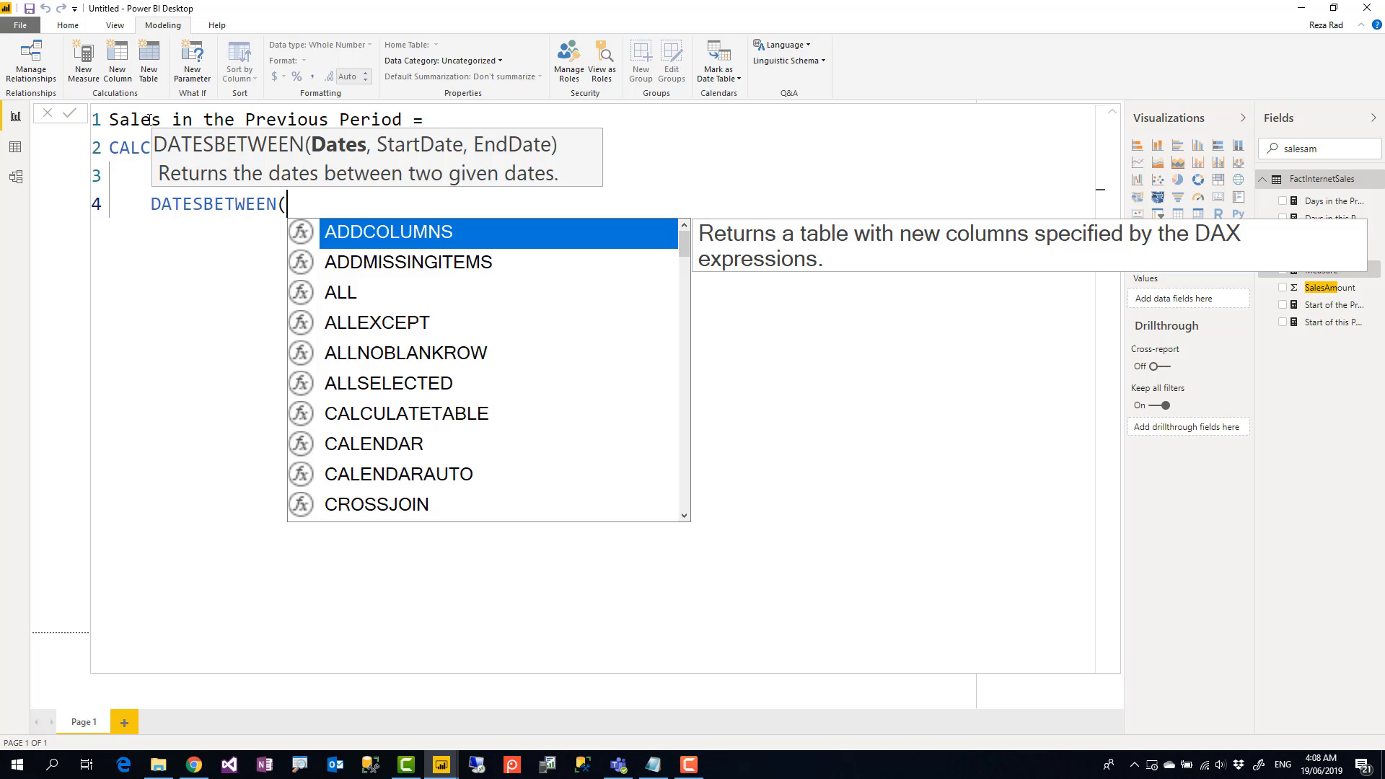
key("shift+Return")
type("DimDate[FullDateAlternateKey]")
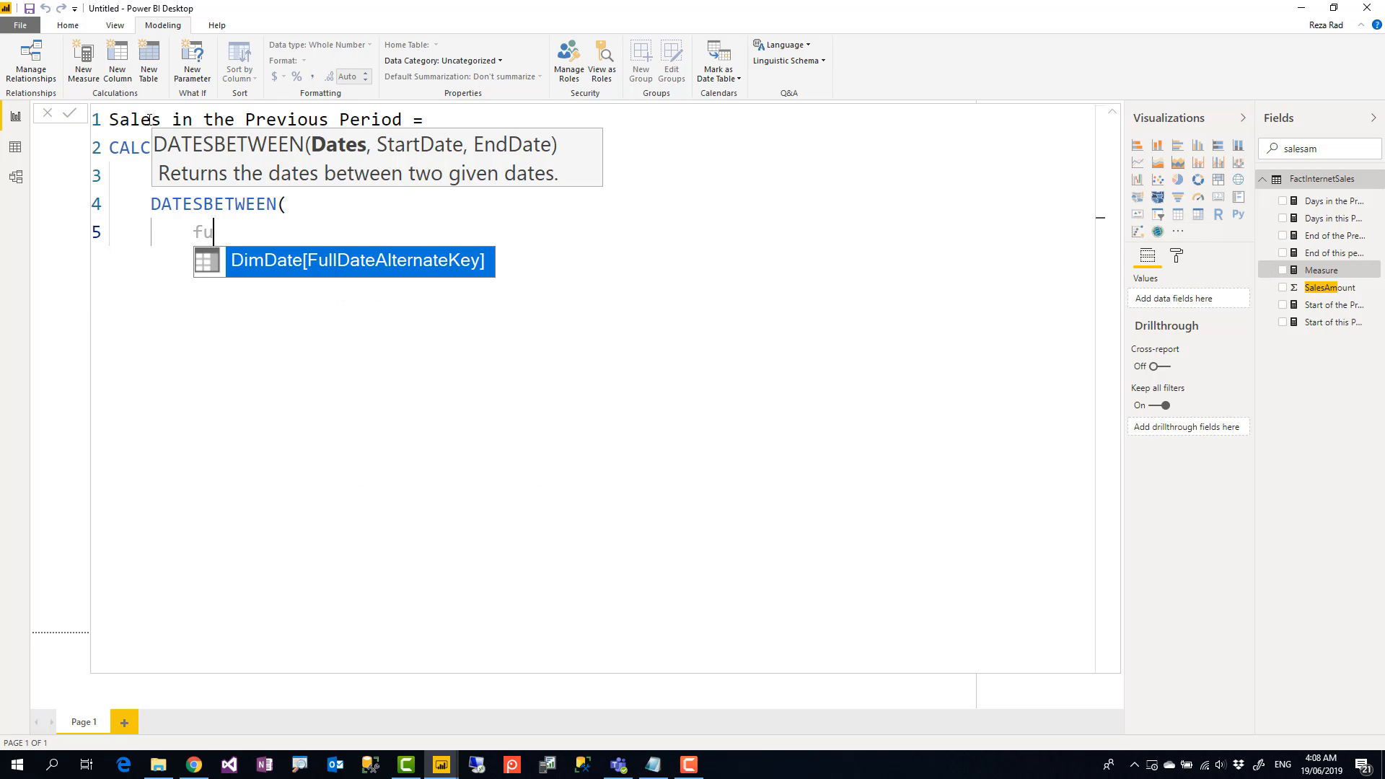
key("Tab")
type(",")
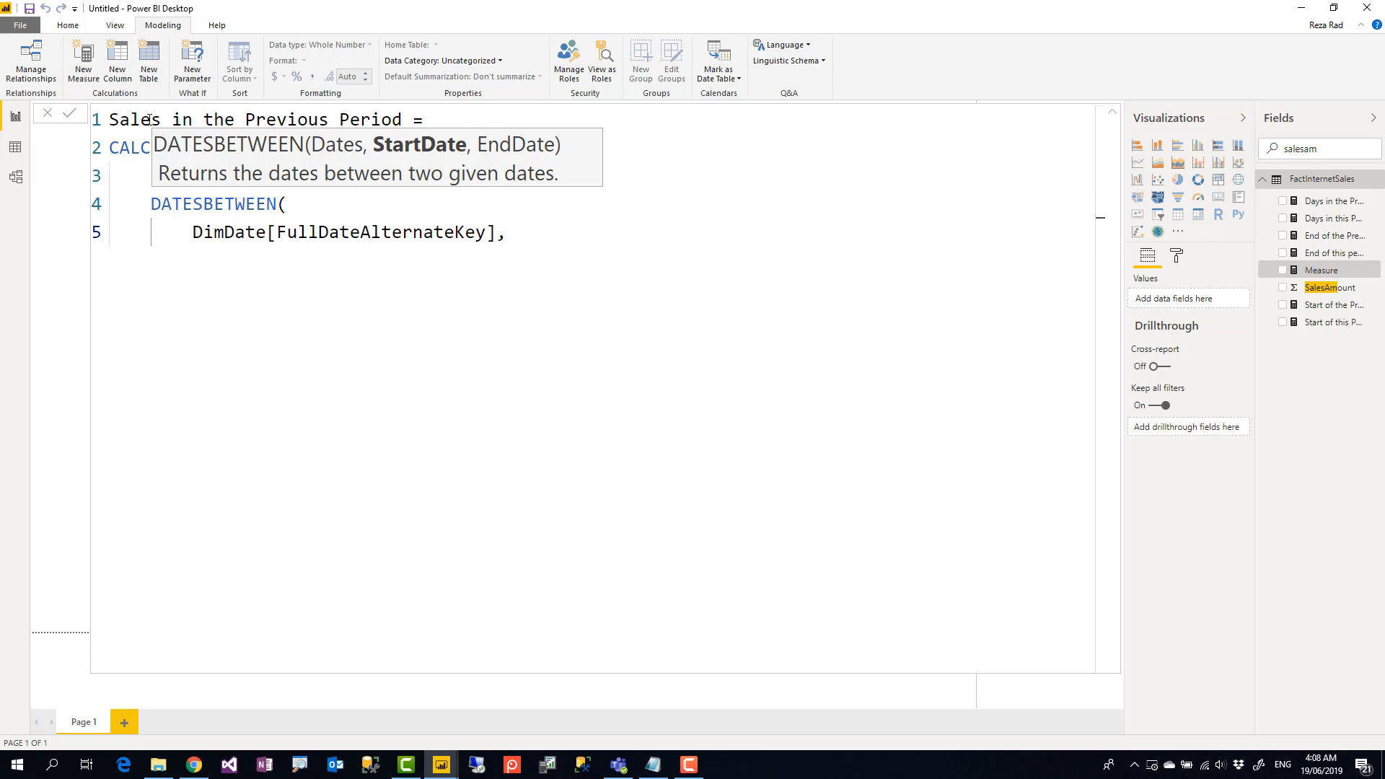
- Set the DATESBETWEEN start date to [Start of the Previous Period] and its end date to [End of the Previous Period], each on its own line
key("shift+Return")
type("start")
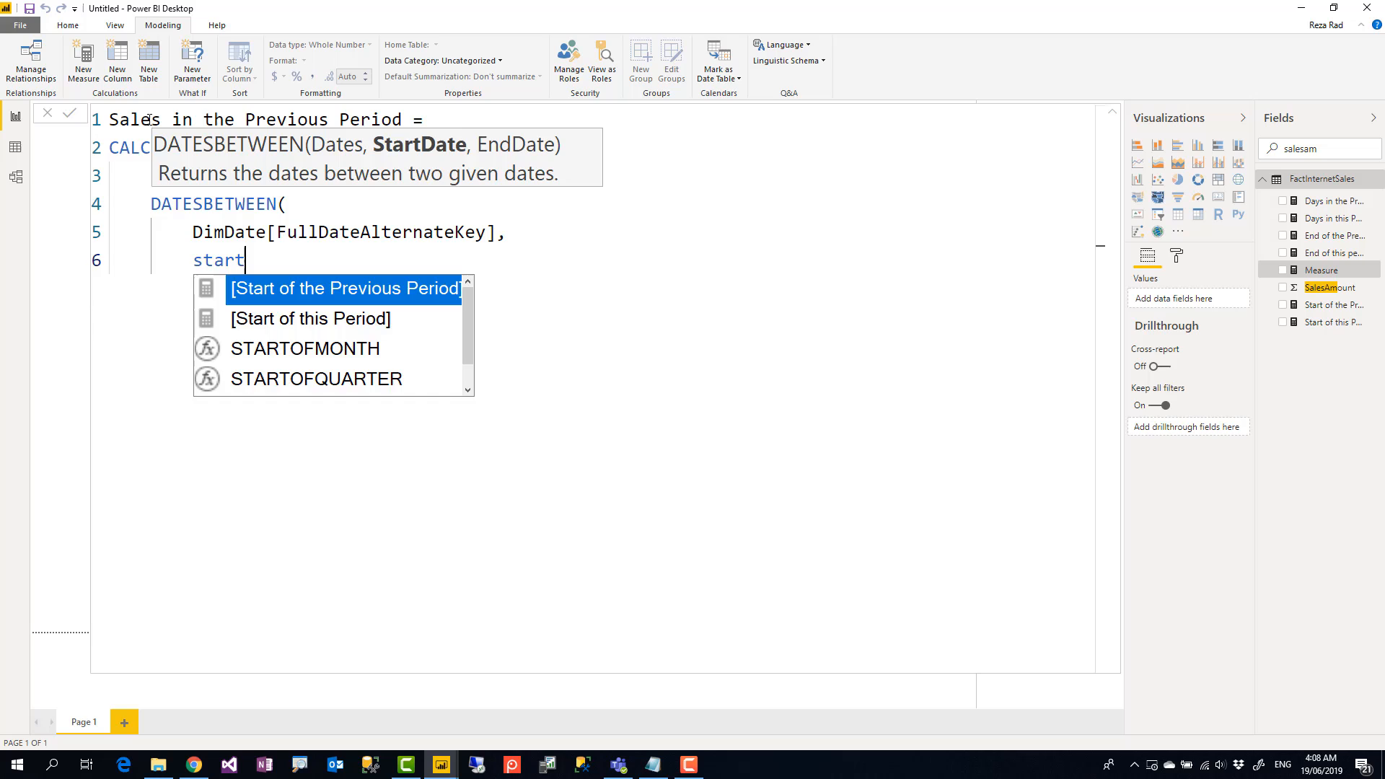
key("Tab")
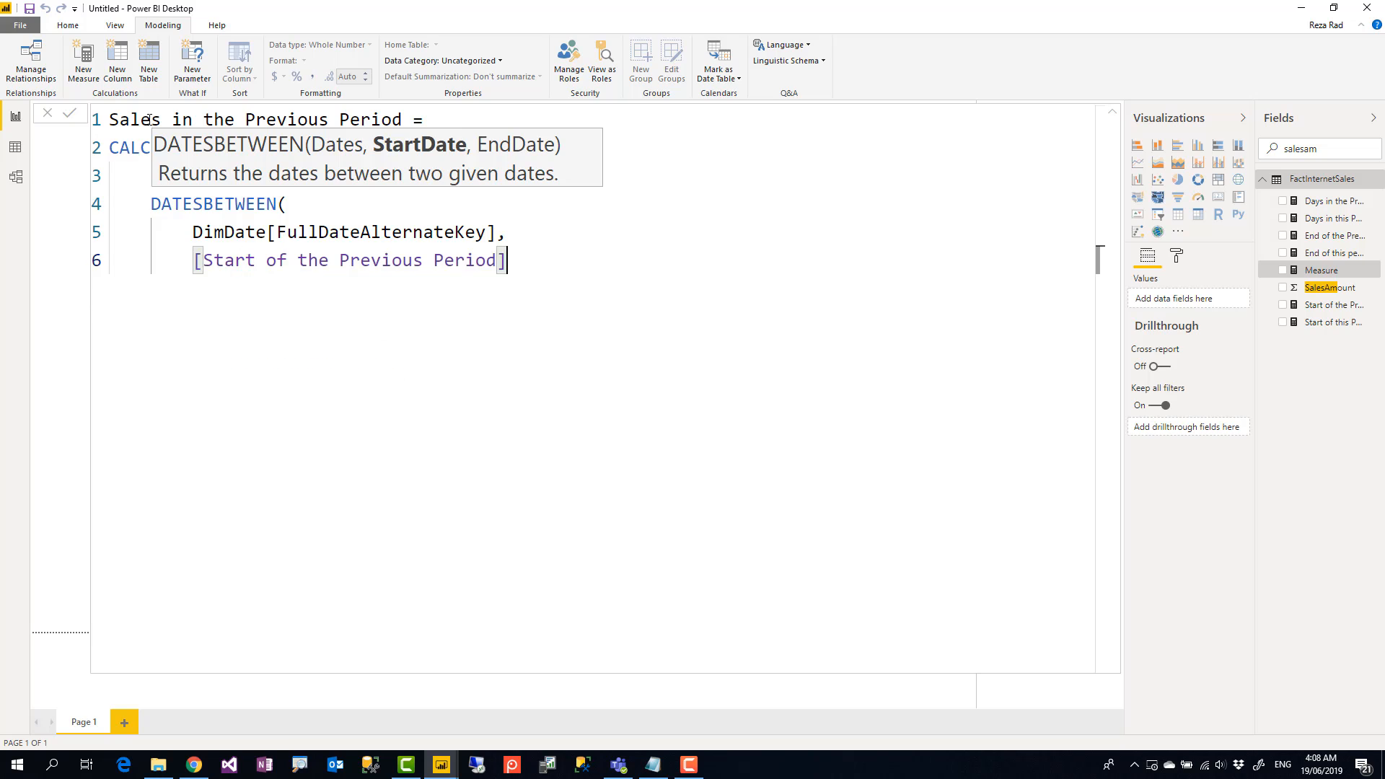
type(",")
key("shift+Return")
type("end")
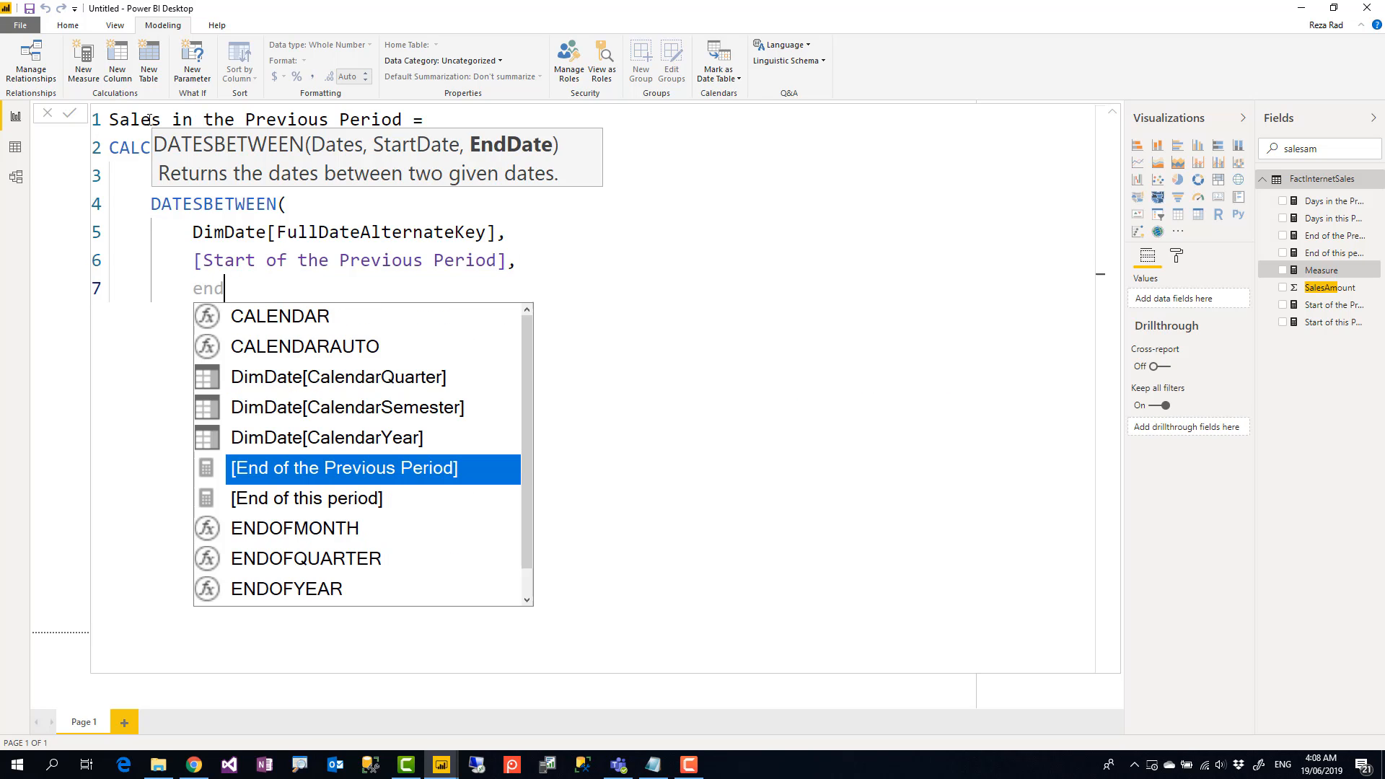
key("Tab")
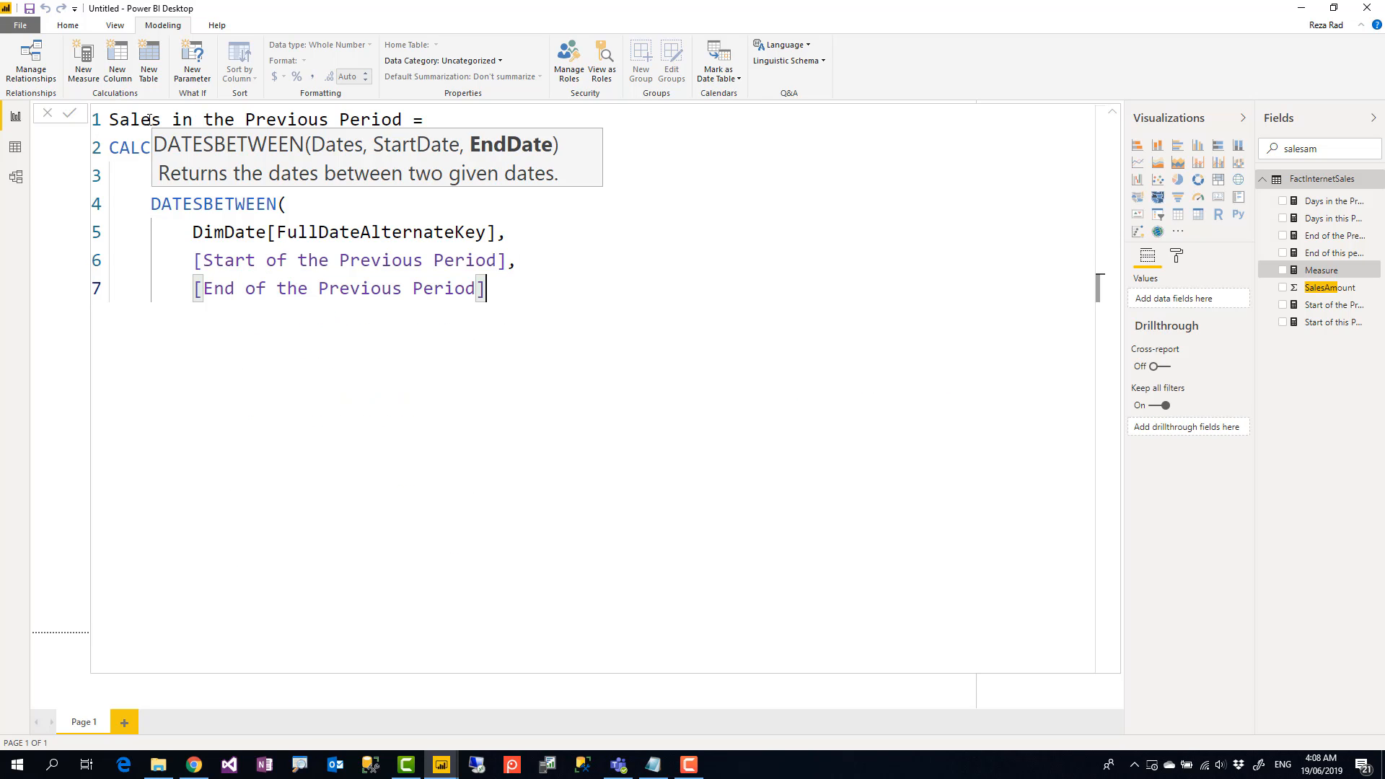
- Close the DATESBETWEEN and CALCULATE brackets on separate lines and commit the Sales in the Previous Period measure
key("shift+Return")
type(")")
key("shift+Return")
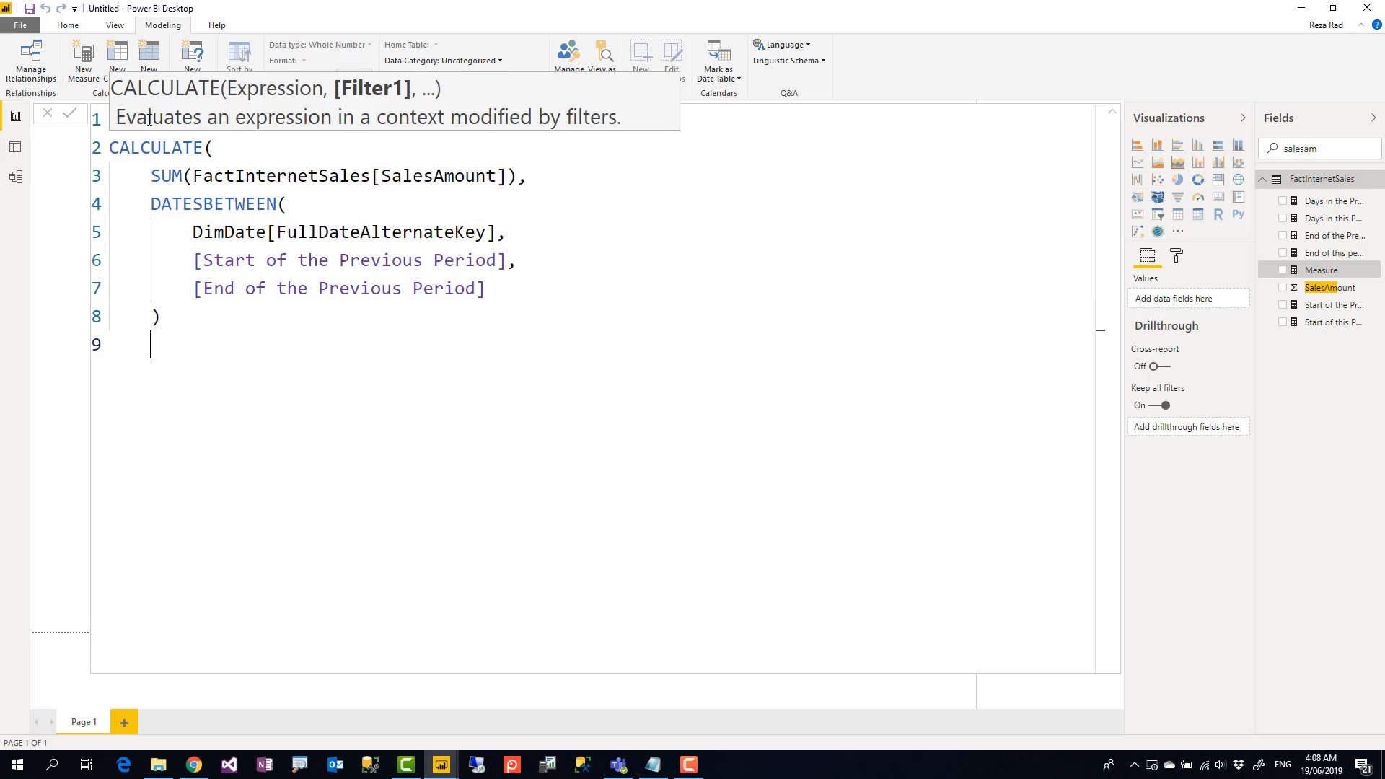
type(")")
key("Return")
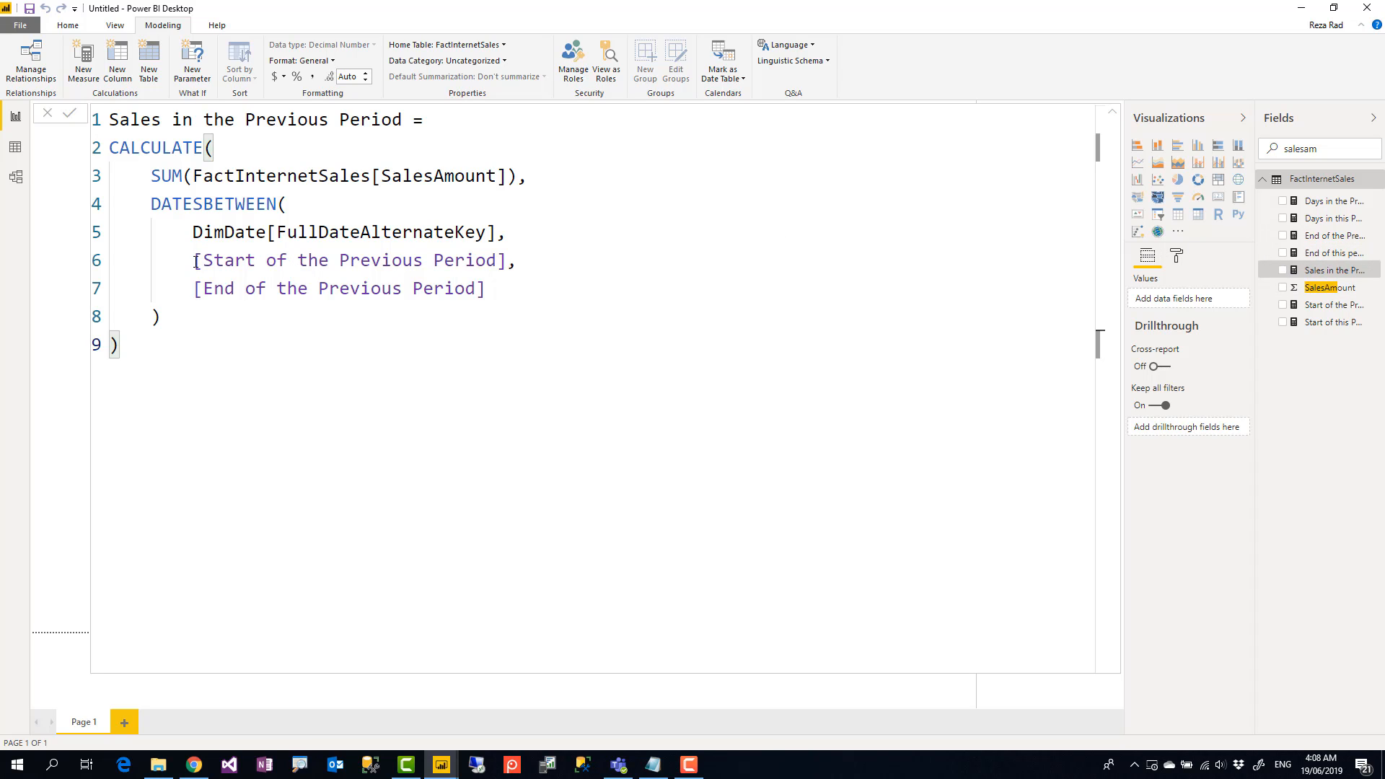
left_click_drag(196, 260, 507, 257)
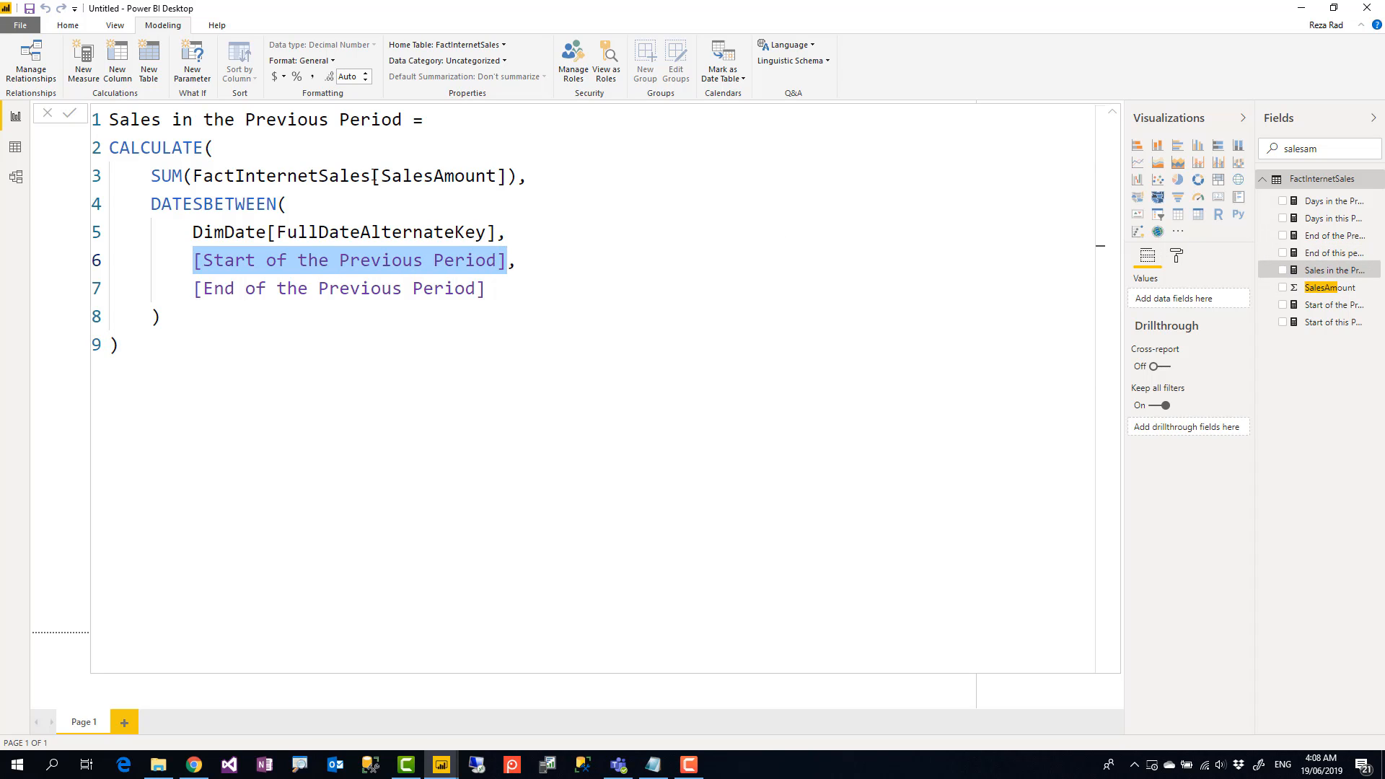
left_click(139, 345)
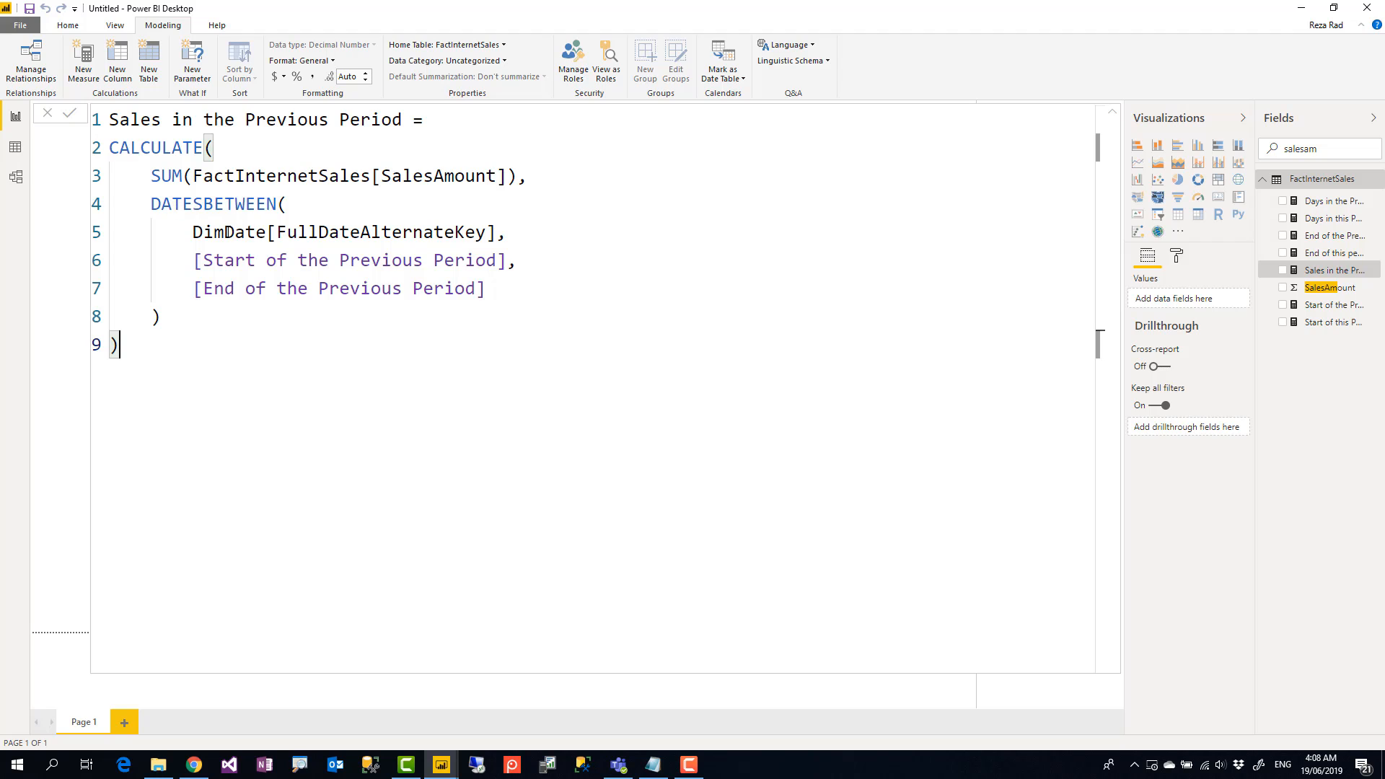
left_click(196, 264)
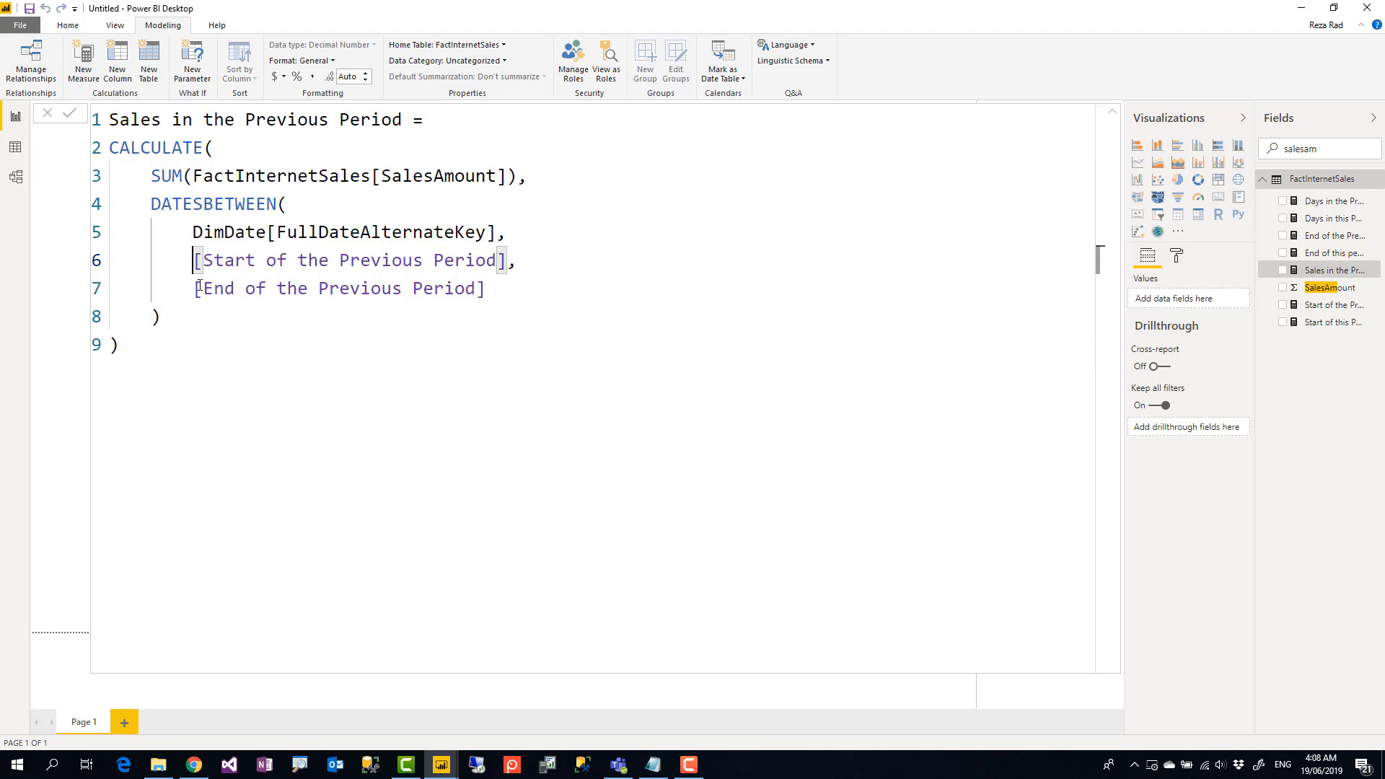
left_click(202, 289)
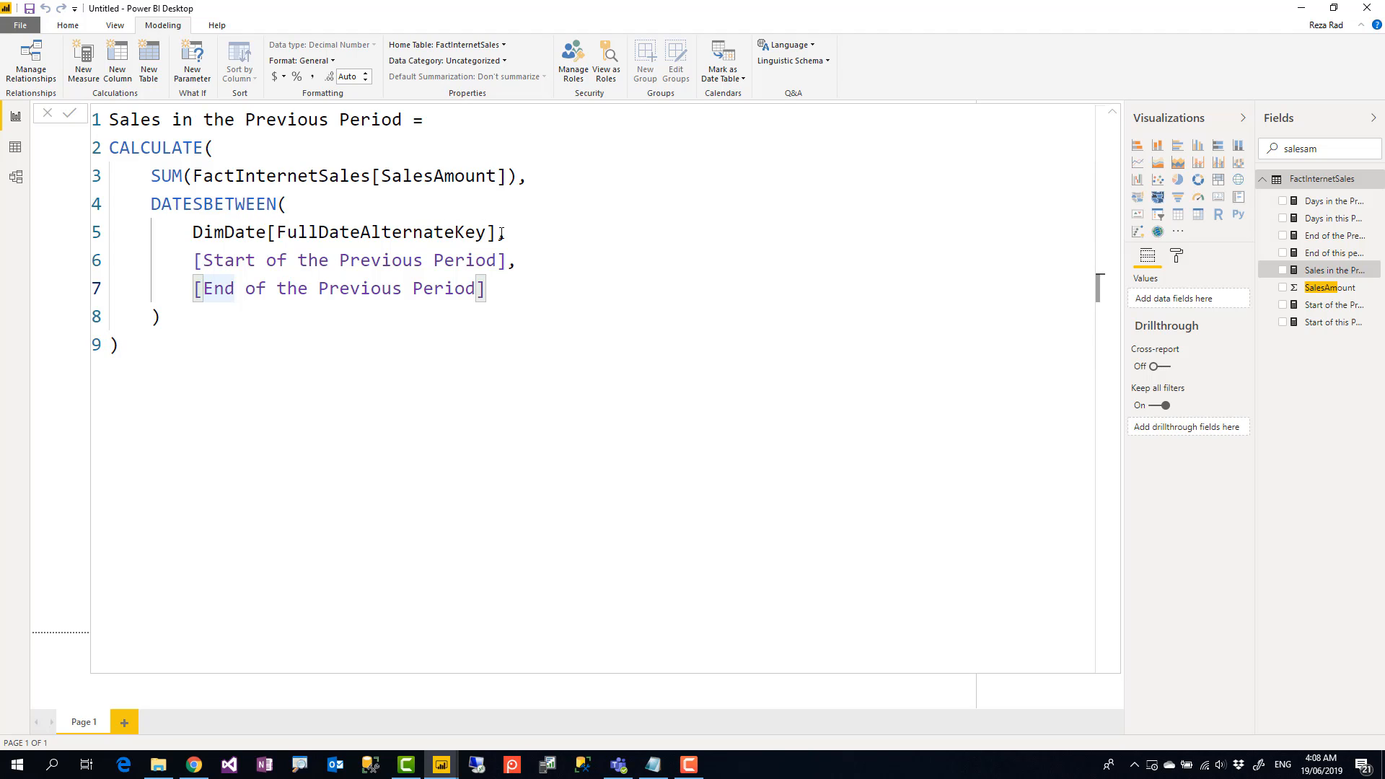
left_click(237, 343)
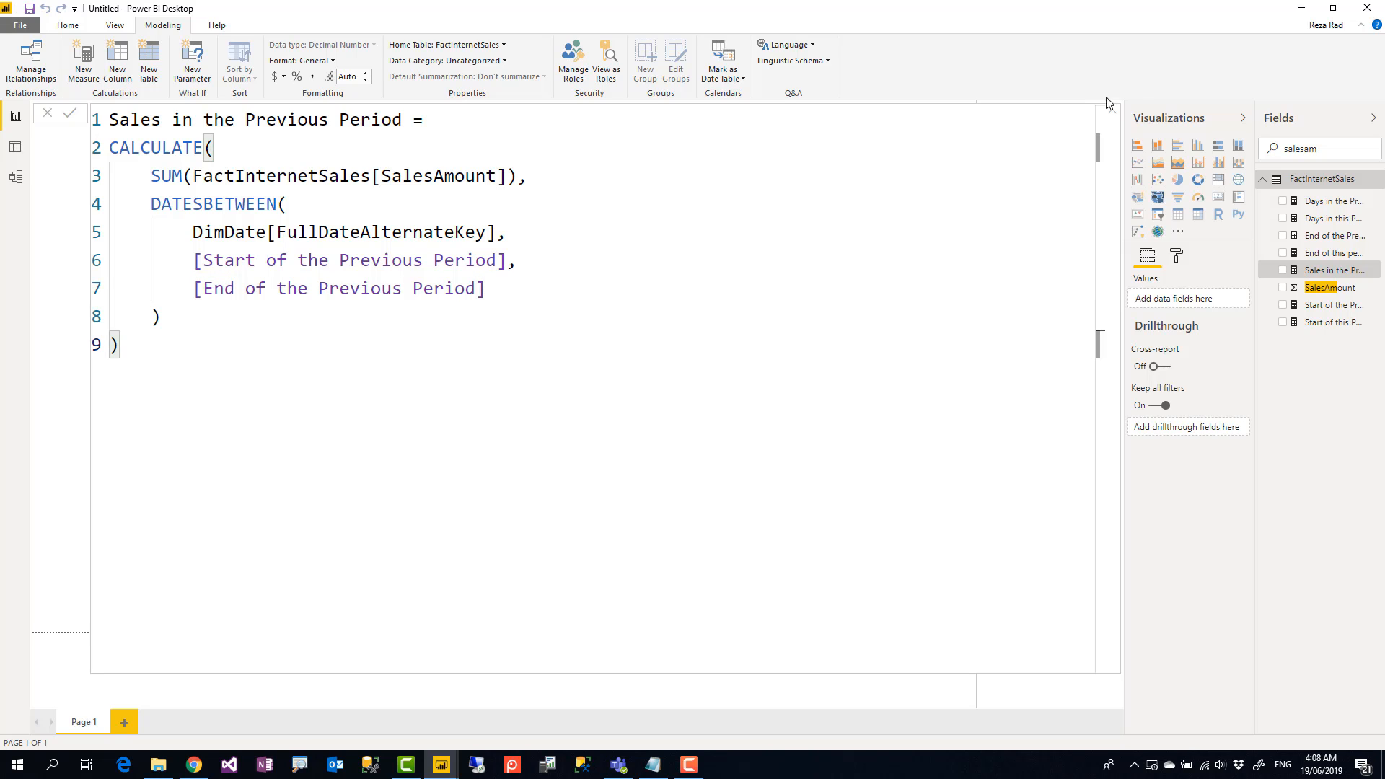
- Collapse the formula editor and add a card showing Sales in the Previous Period, placed beside the Start of the Previous Period card
left_click(1109, 117)
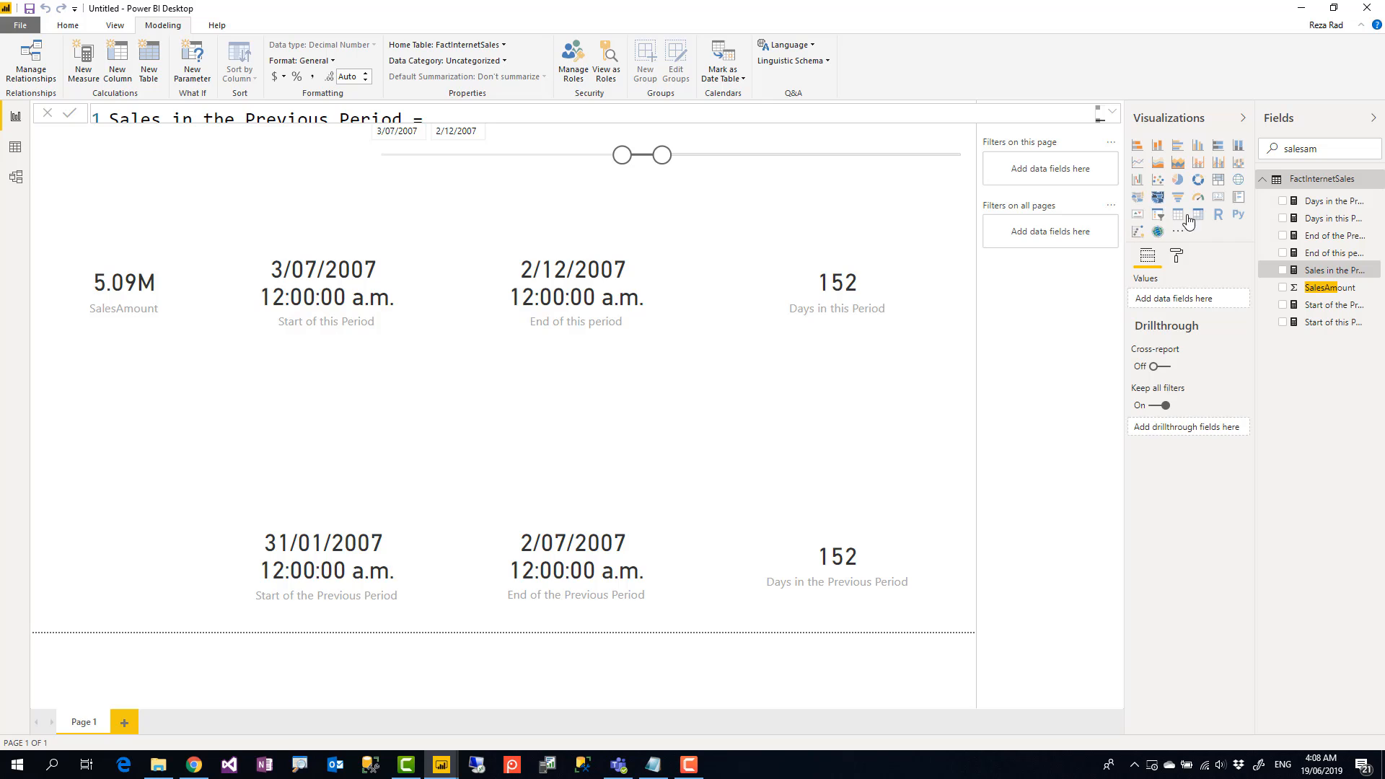
left_click(1218, 197)
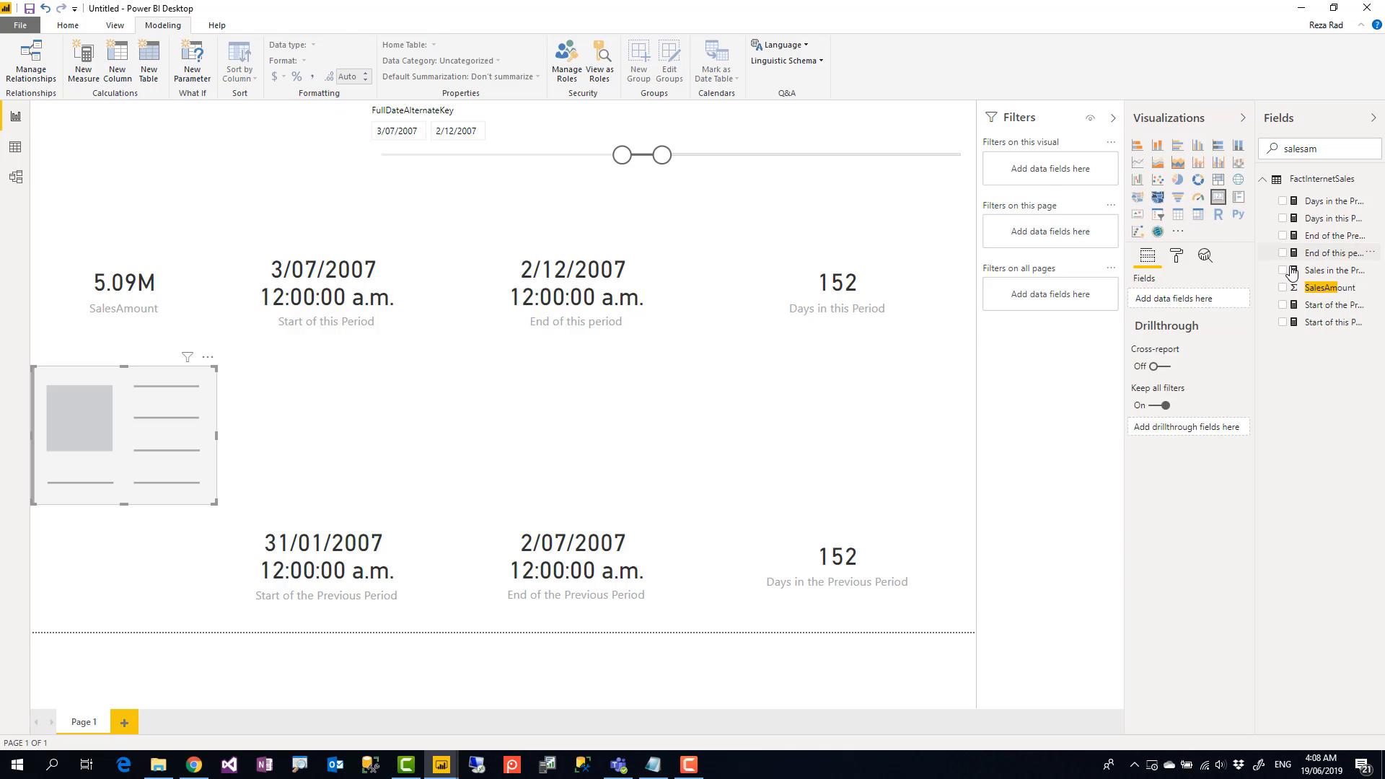
left_click(1282, 270)
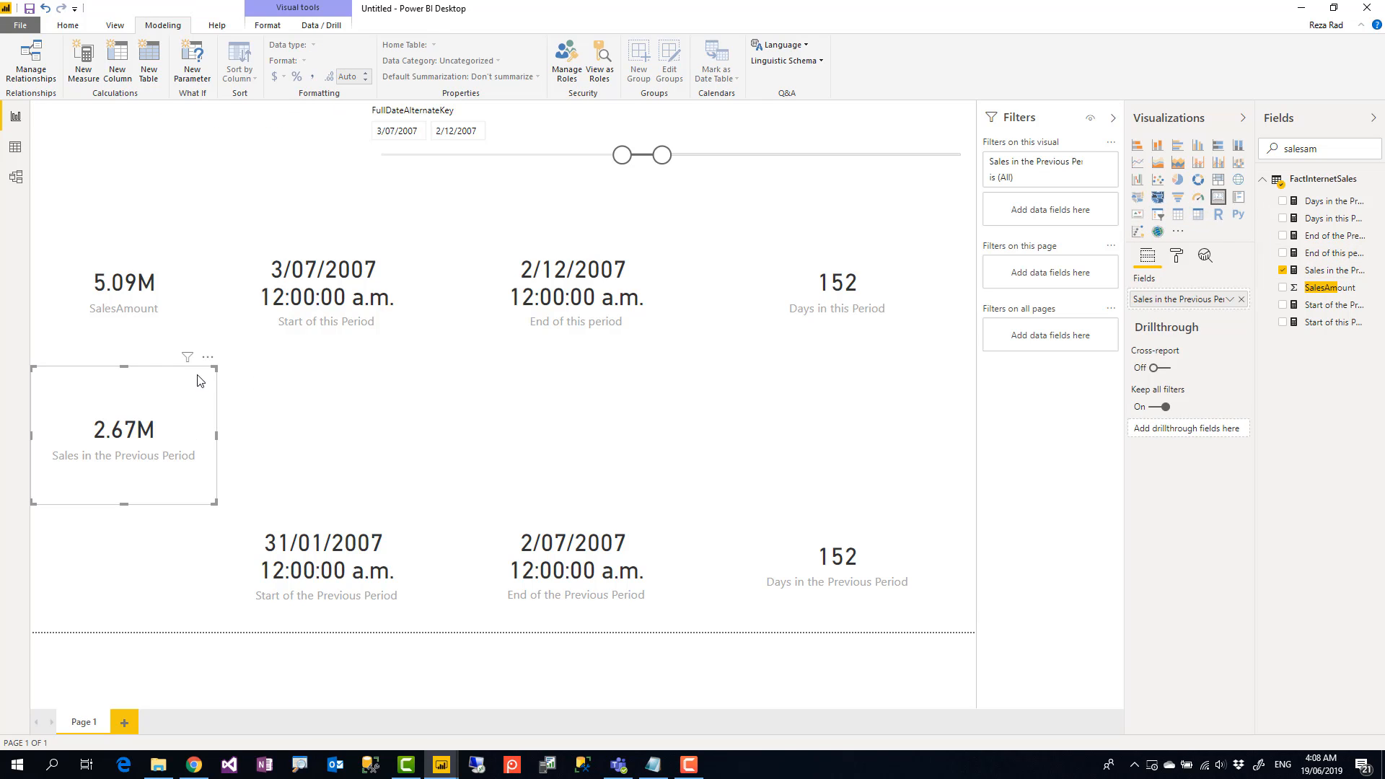
left_click_drag(154, 404, 155, 532)
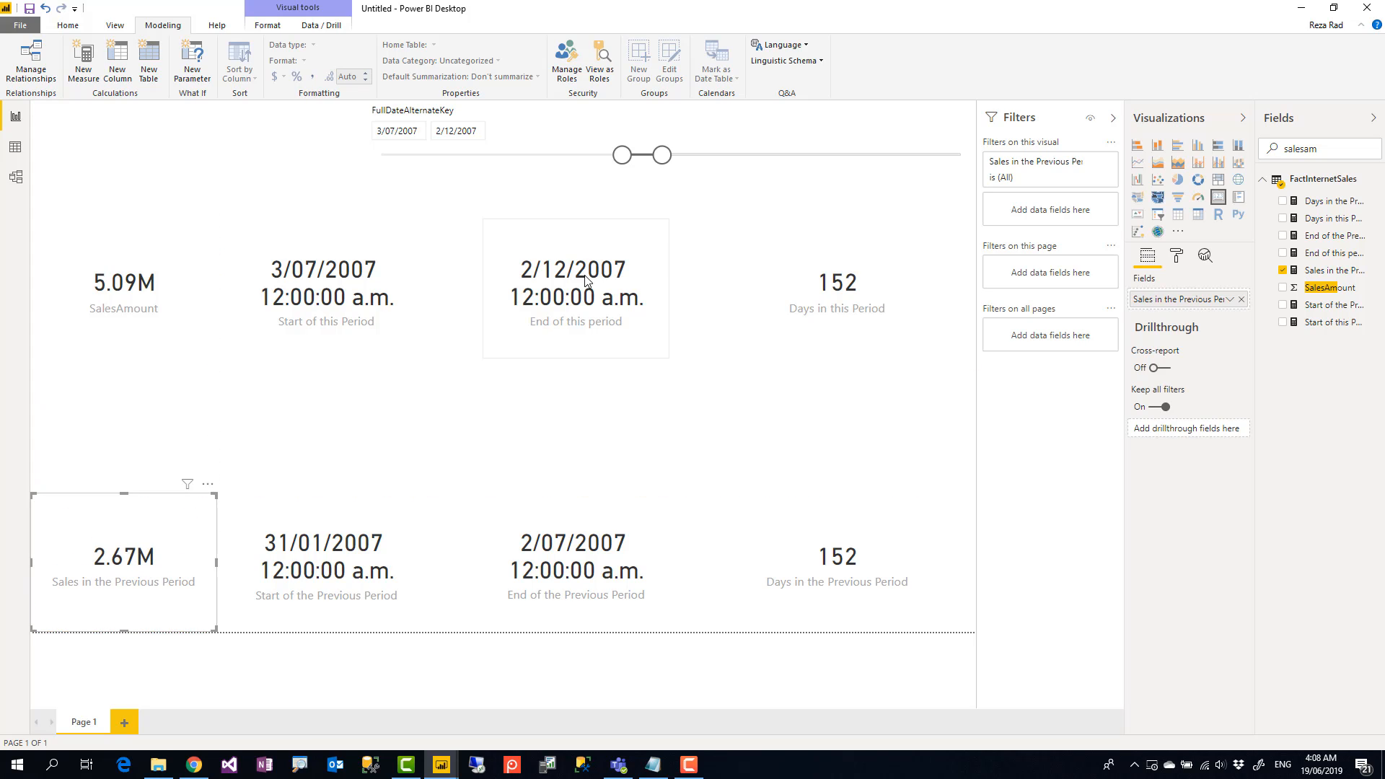
- Try the FullDateAlternateKey slicer with the range 19/03/2008 to 12/08/2008, and finish with it set to 21/12/2006 to 9/08/2007
left_click_drag(662, 154, 728, 155)
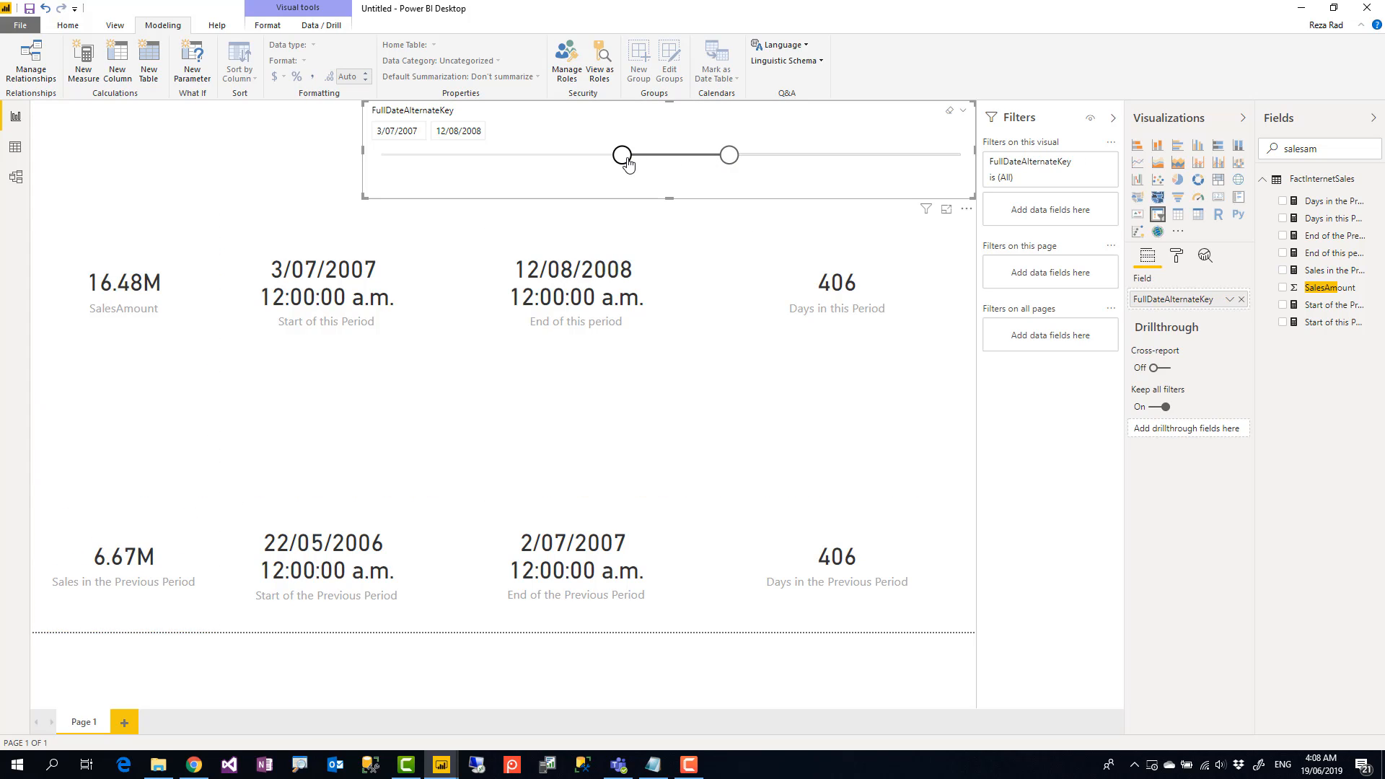
left_click_drag(627, 164, 690, 161)
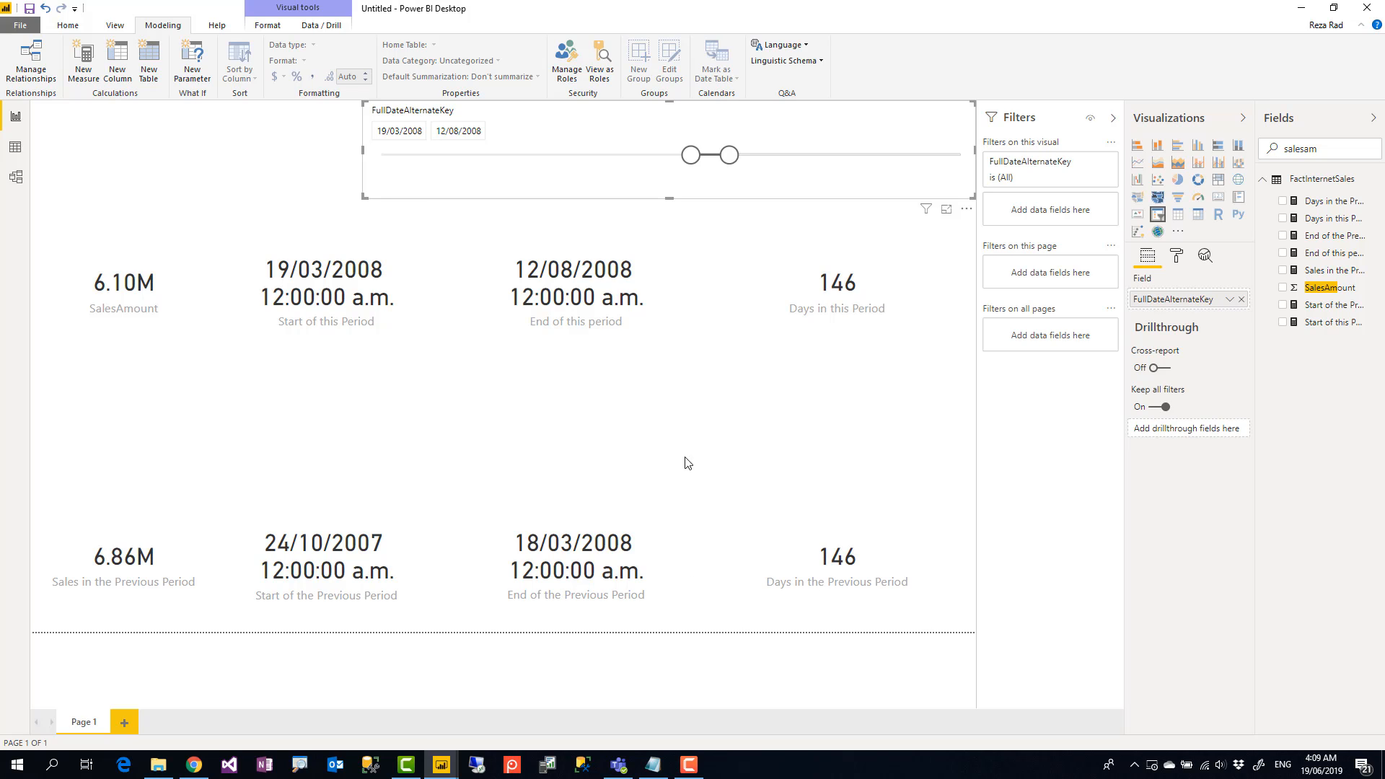
left_click_drag(691, 154, 570, 155)
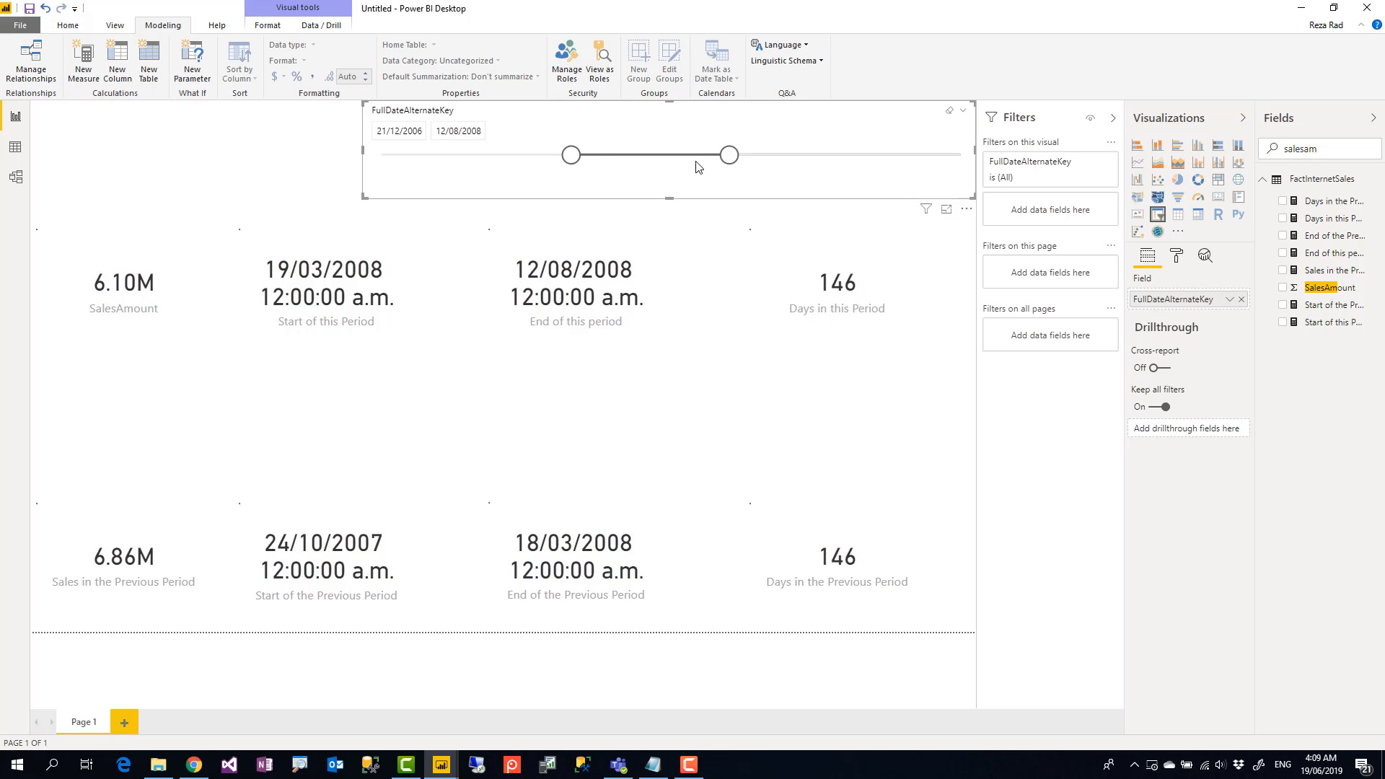
left_click_drag(727, 169, 633, 170)
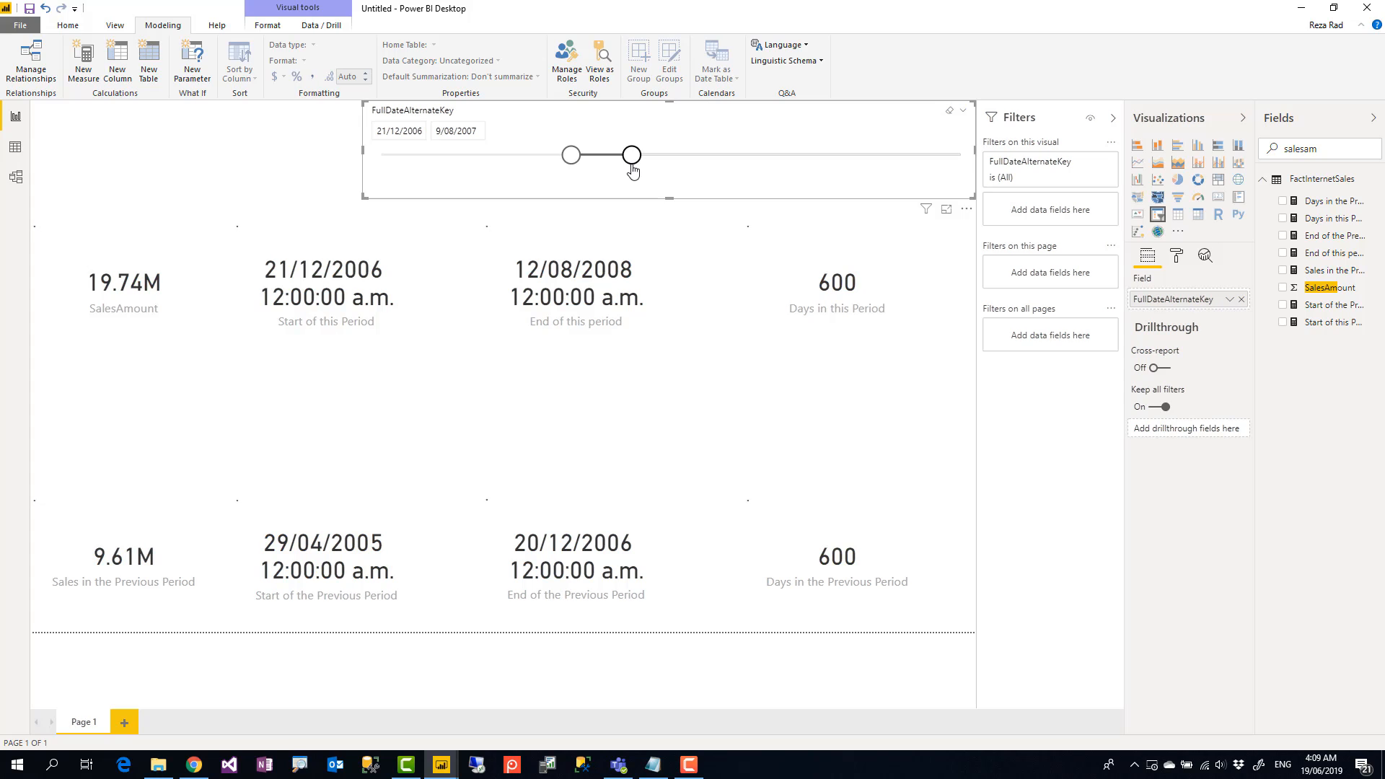